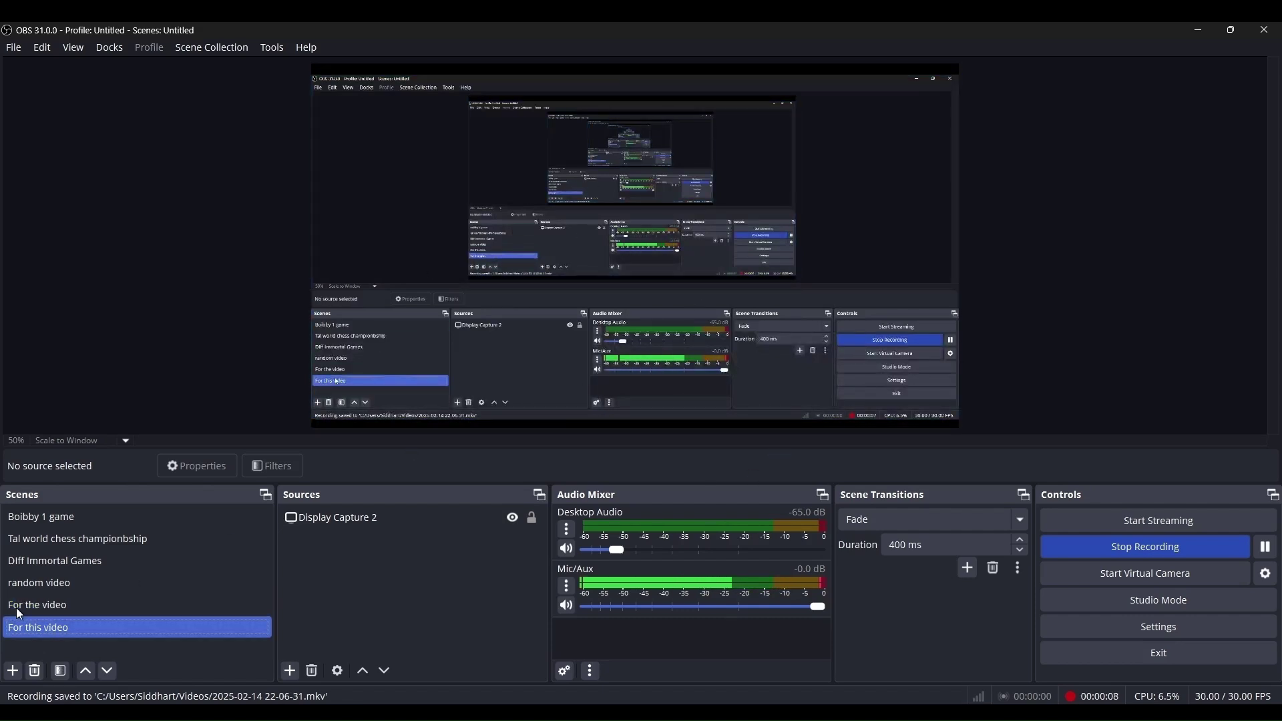
pyautogui.click(7, 538)
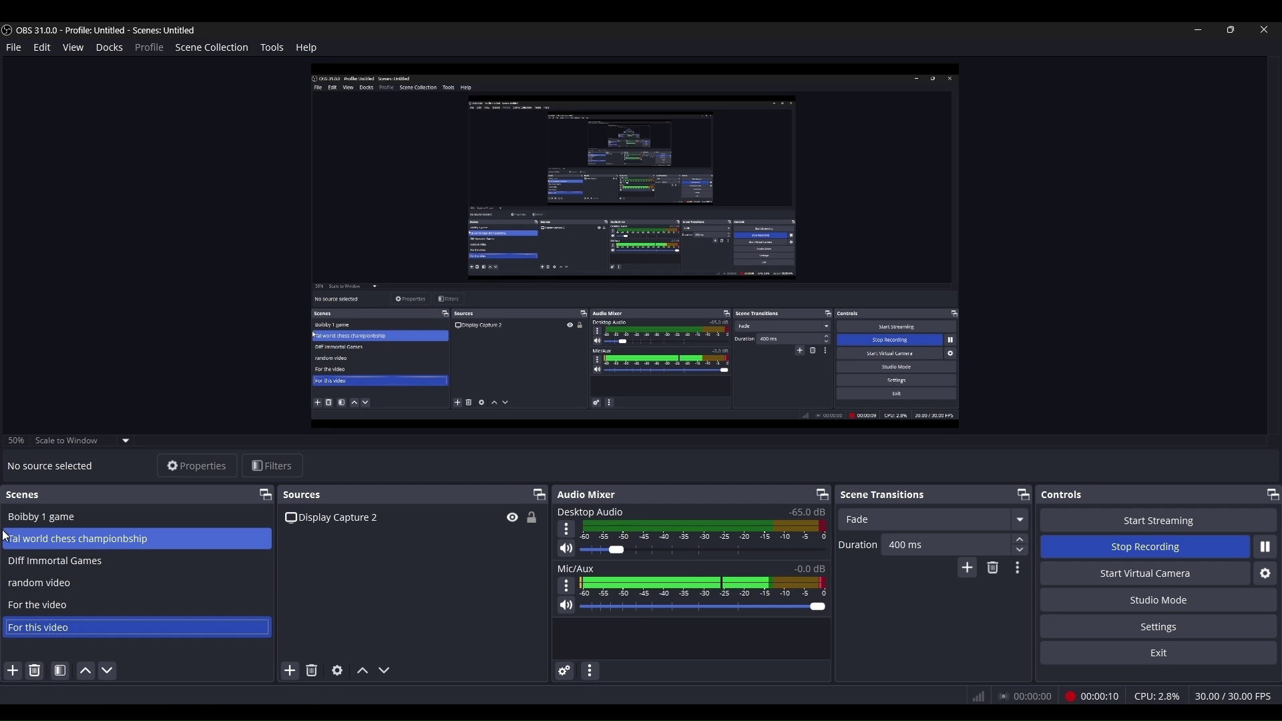
pyautogui.click(414, 517)
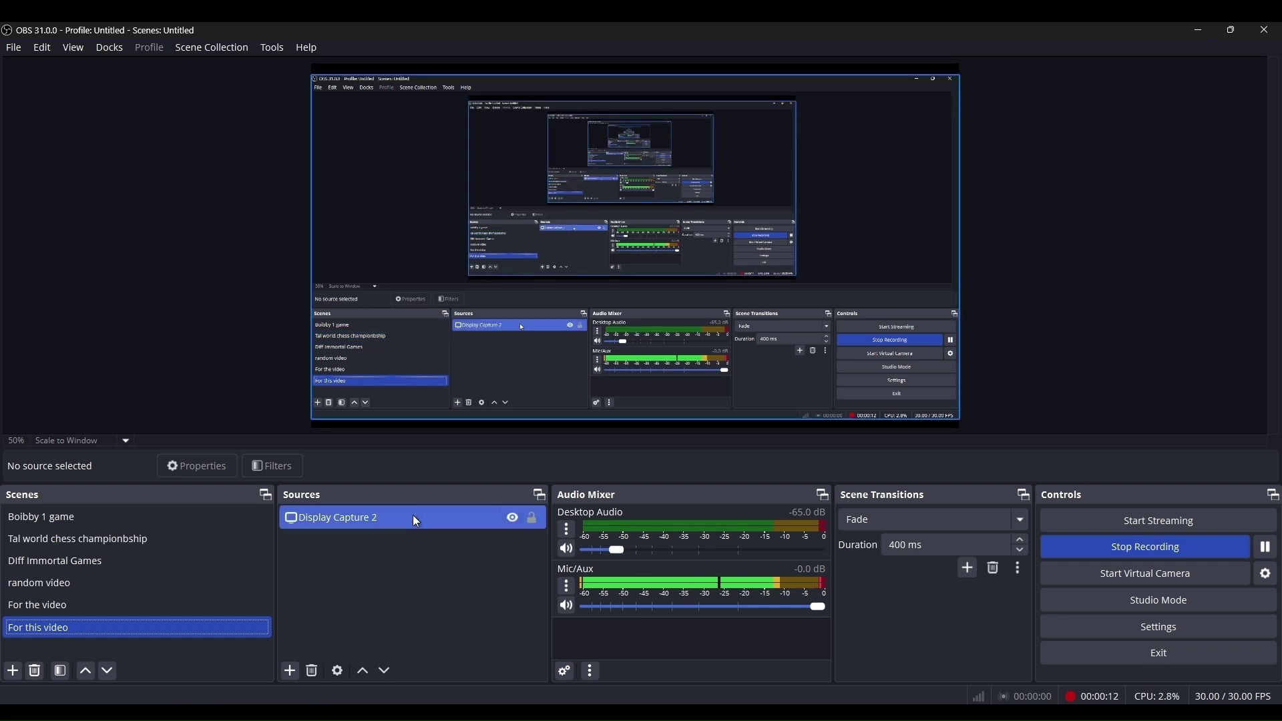
pyautogui.keyDown('ctrl'); pyautogui.click(414, 518); pyautogui.keyUp('ctrl')
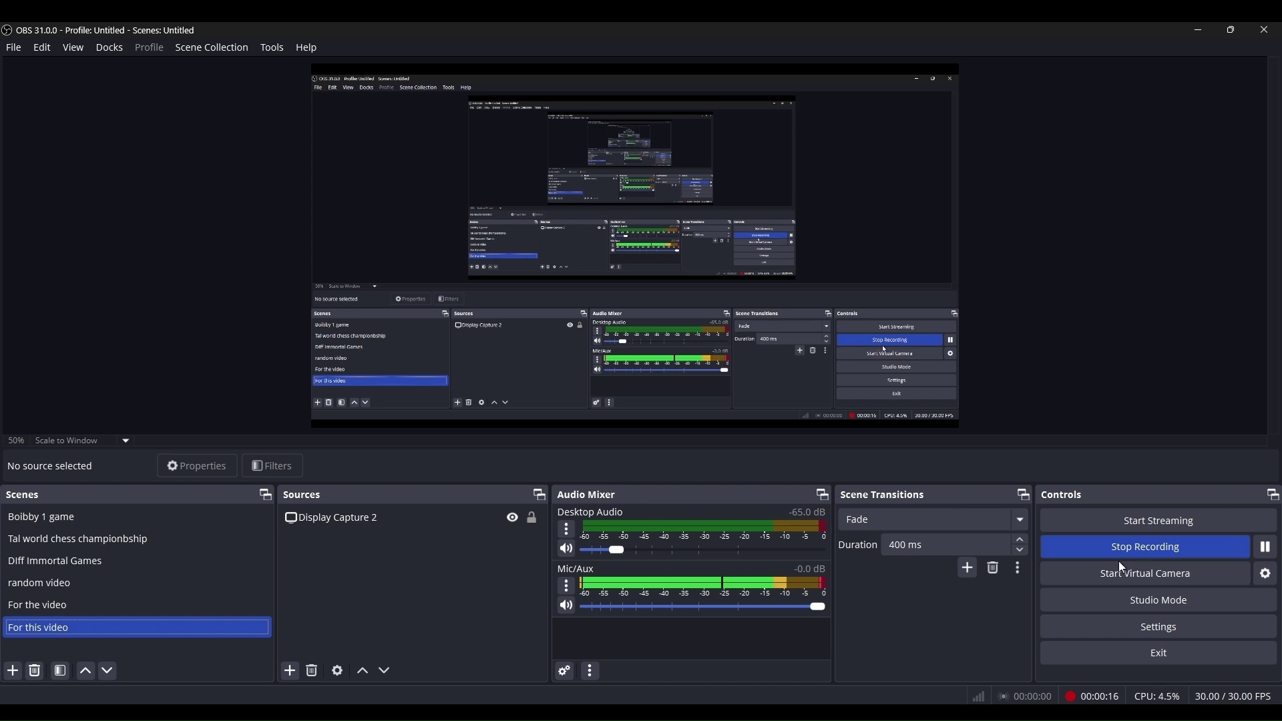
# - Narrow the Scenes dock slightly to give the neighbouring Sources dock more width
pyautogui.moveTo(346, 497); pyautogui.dragTo(377, 526)
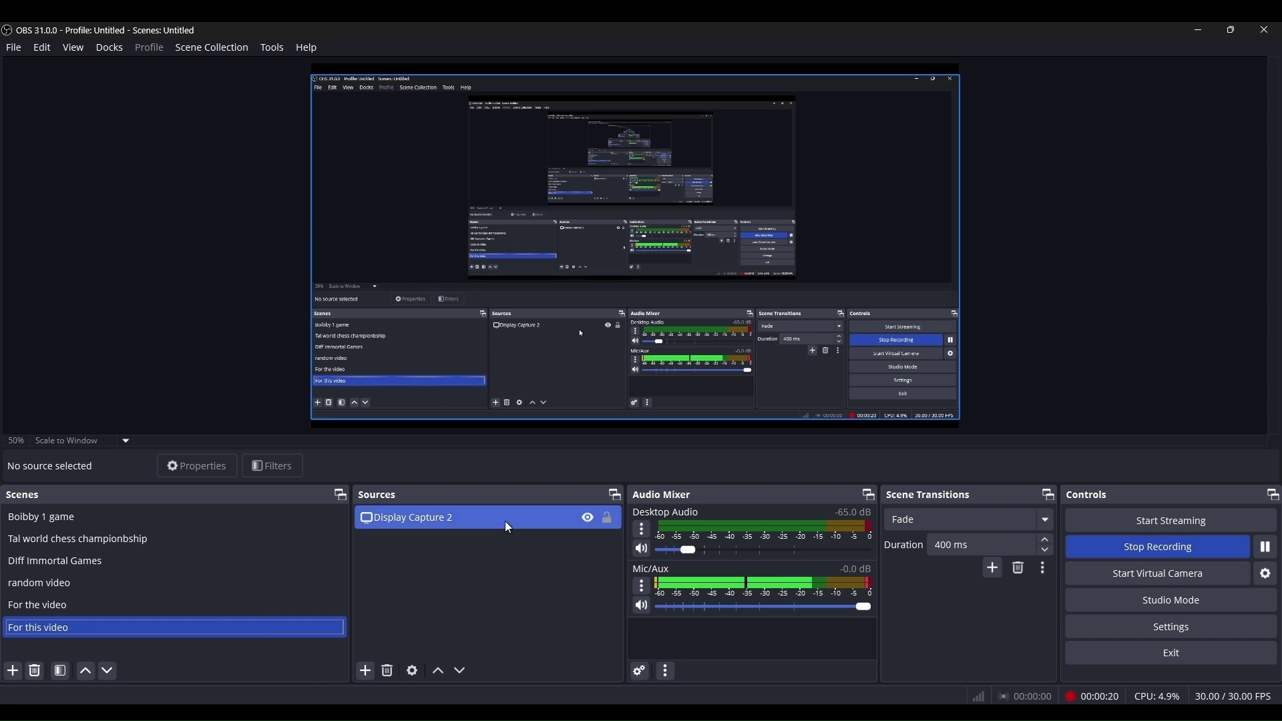
pyautogui.moveTo(351, 539); pyautogui.dragTo(241, 545)
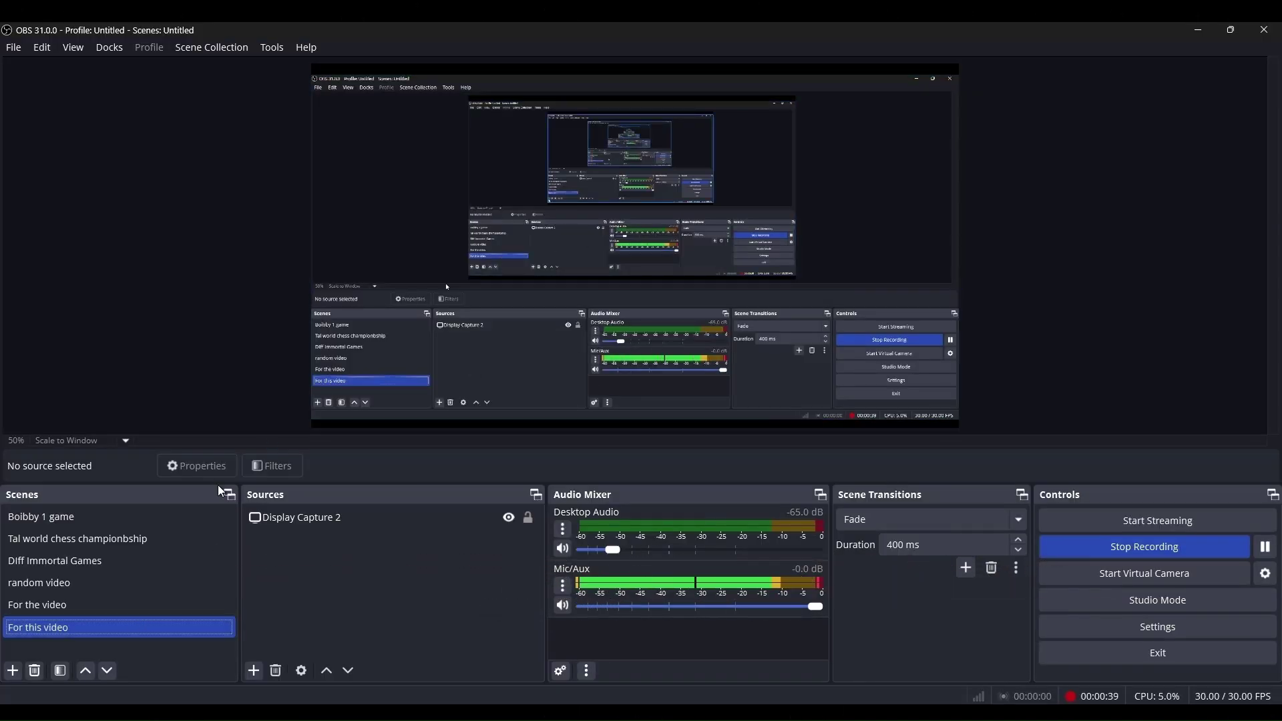
pyautogui.click(69, 541)
pyautogui.click(62, 584)
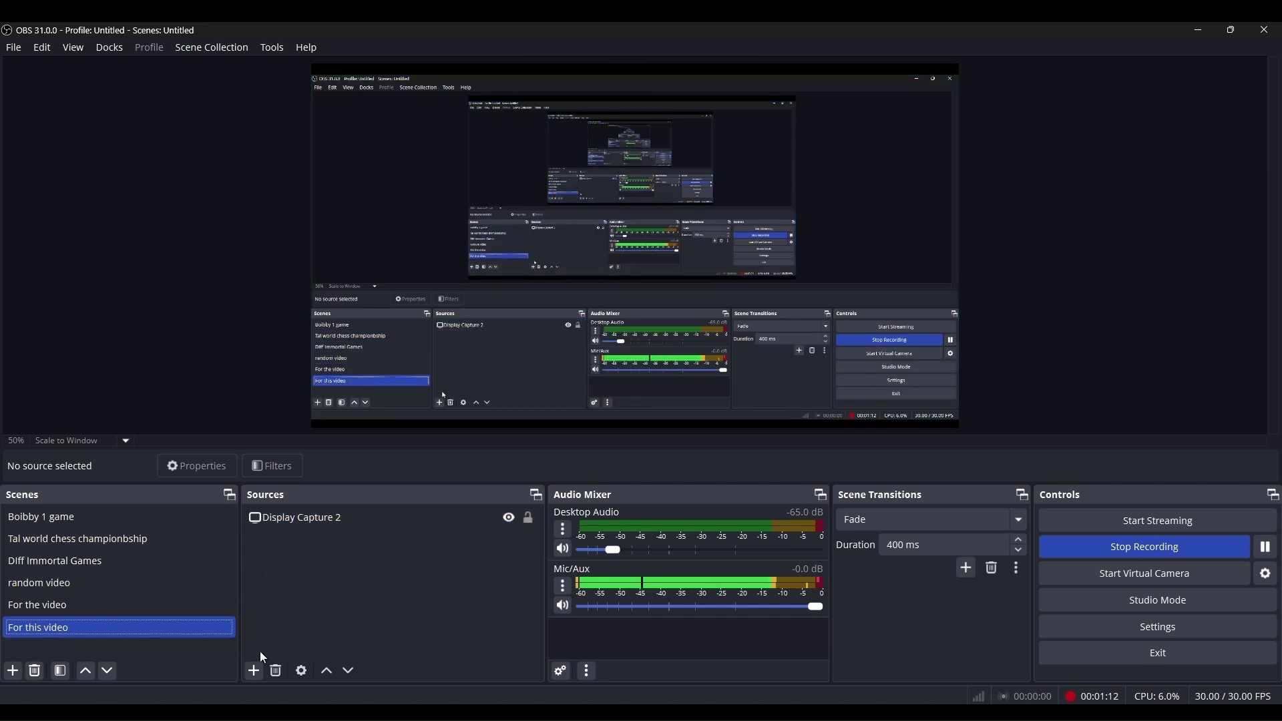
# - View the source types that can be added to the "For this video" scene and dismiss the list without adding one
pyautogui.click(255, 672)
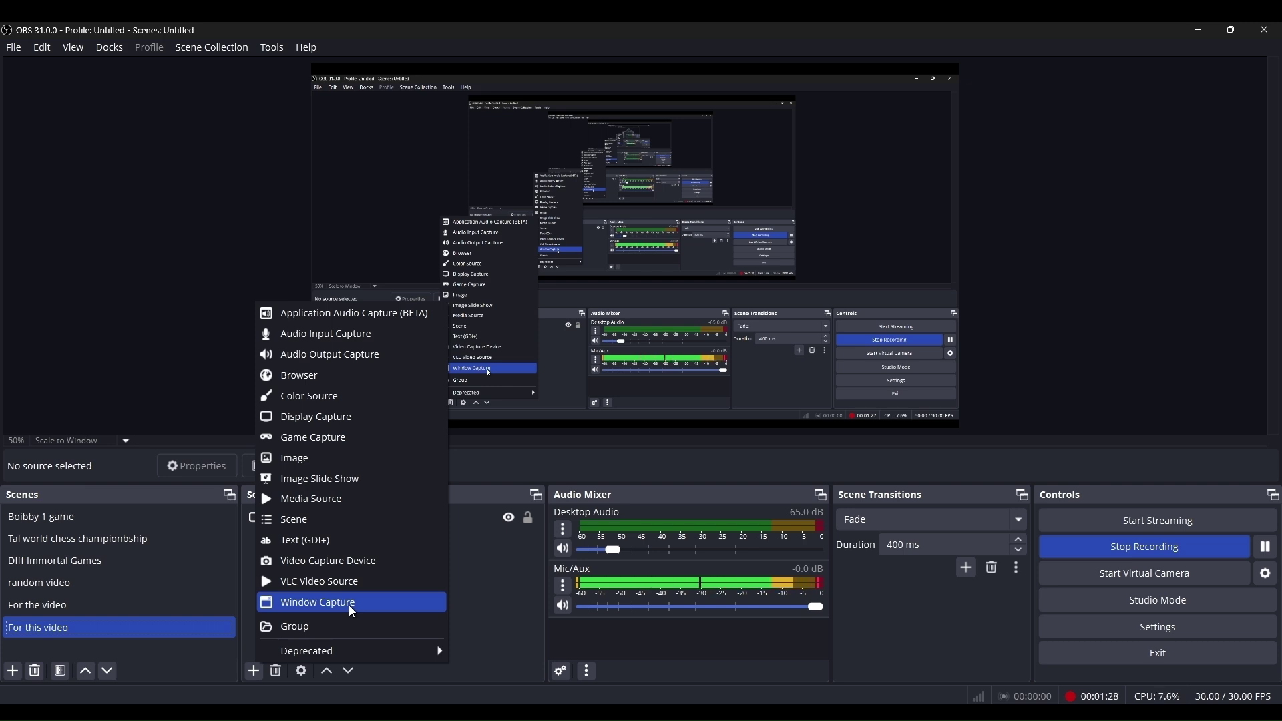
pyautogui.click(512, 571)
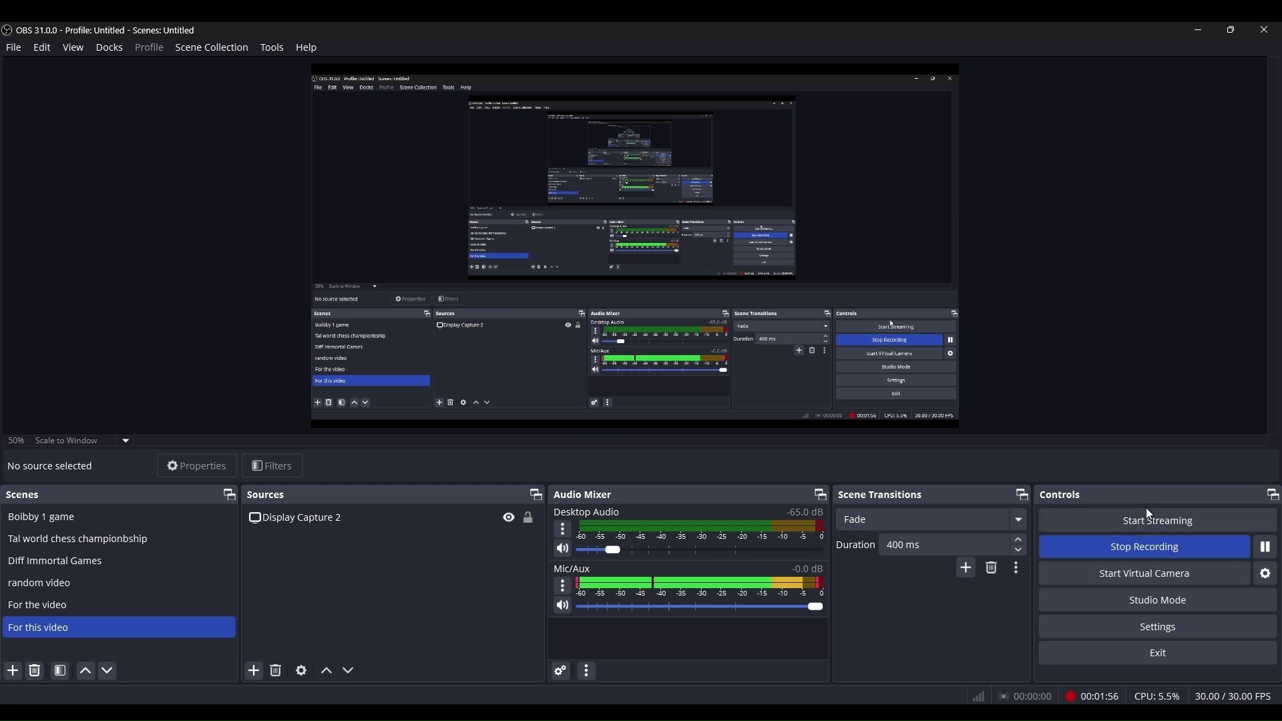
# - Look through the Output, Audio and Video settings and close the settings without changes
pyautogui.click(1154, 629)
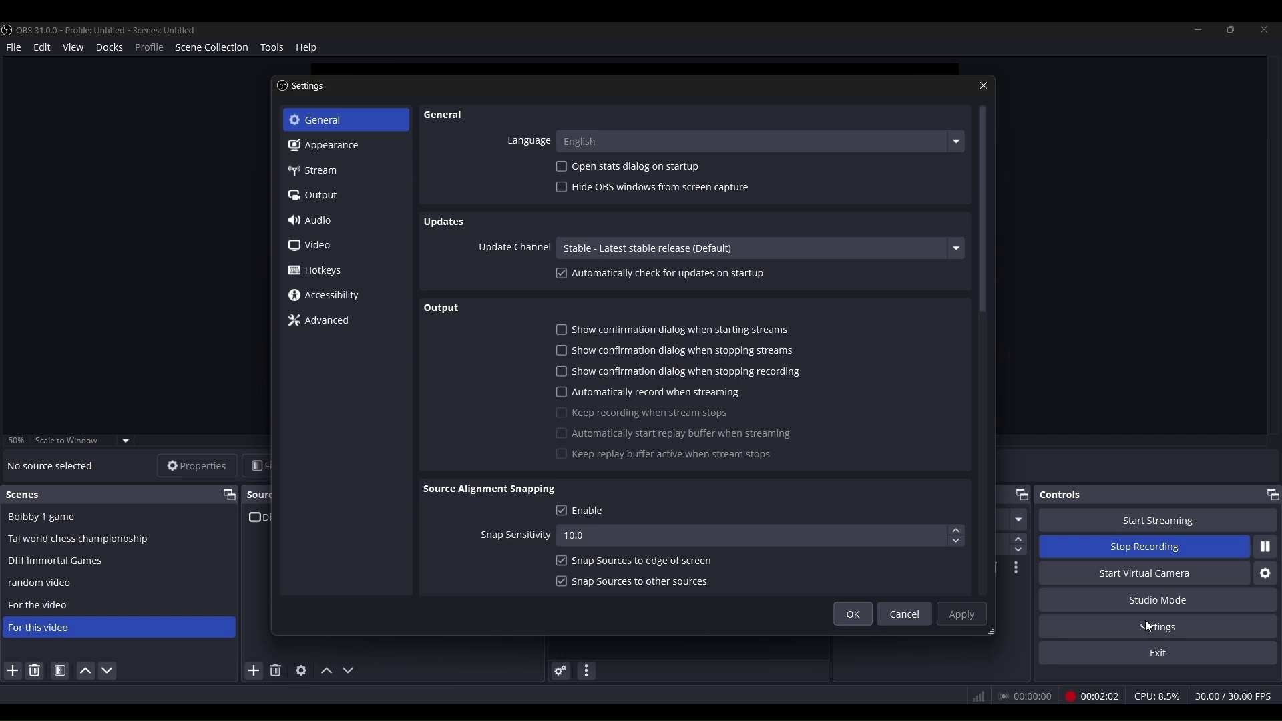
pyautogui.click(370, 197)
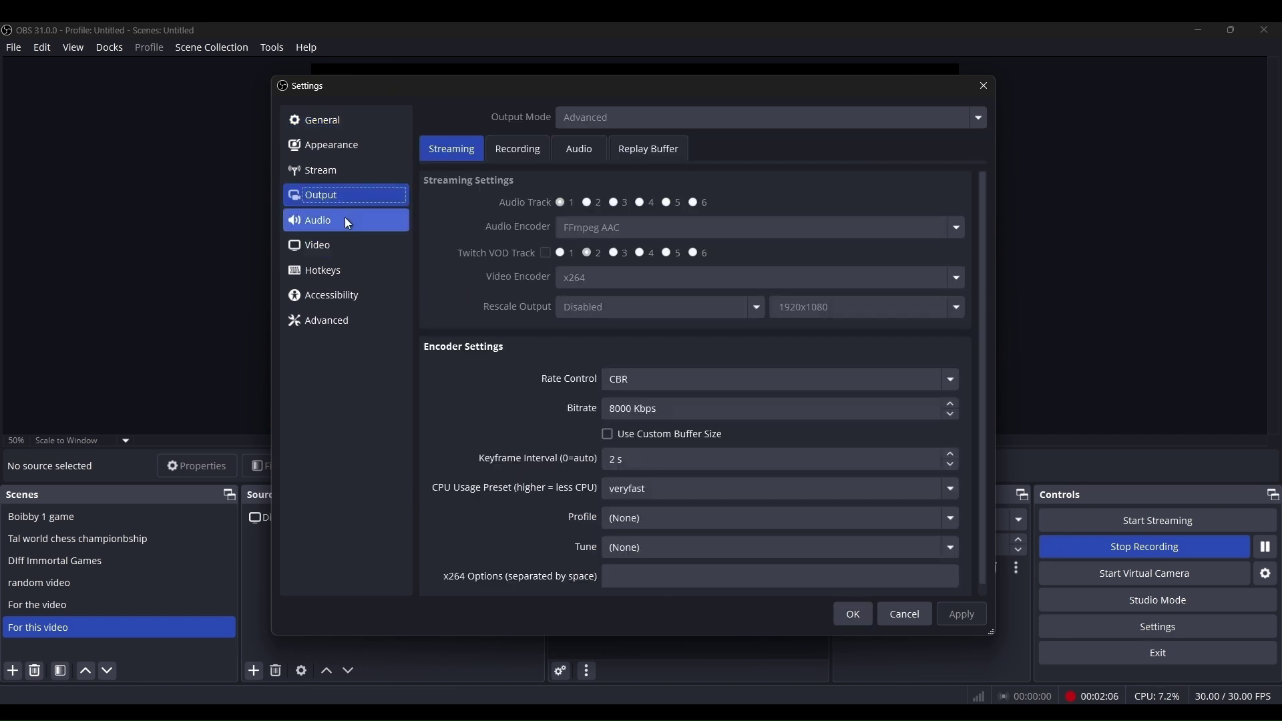
pyautogui.click(347, 222)
pyautogui.click(320, 250)
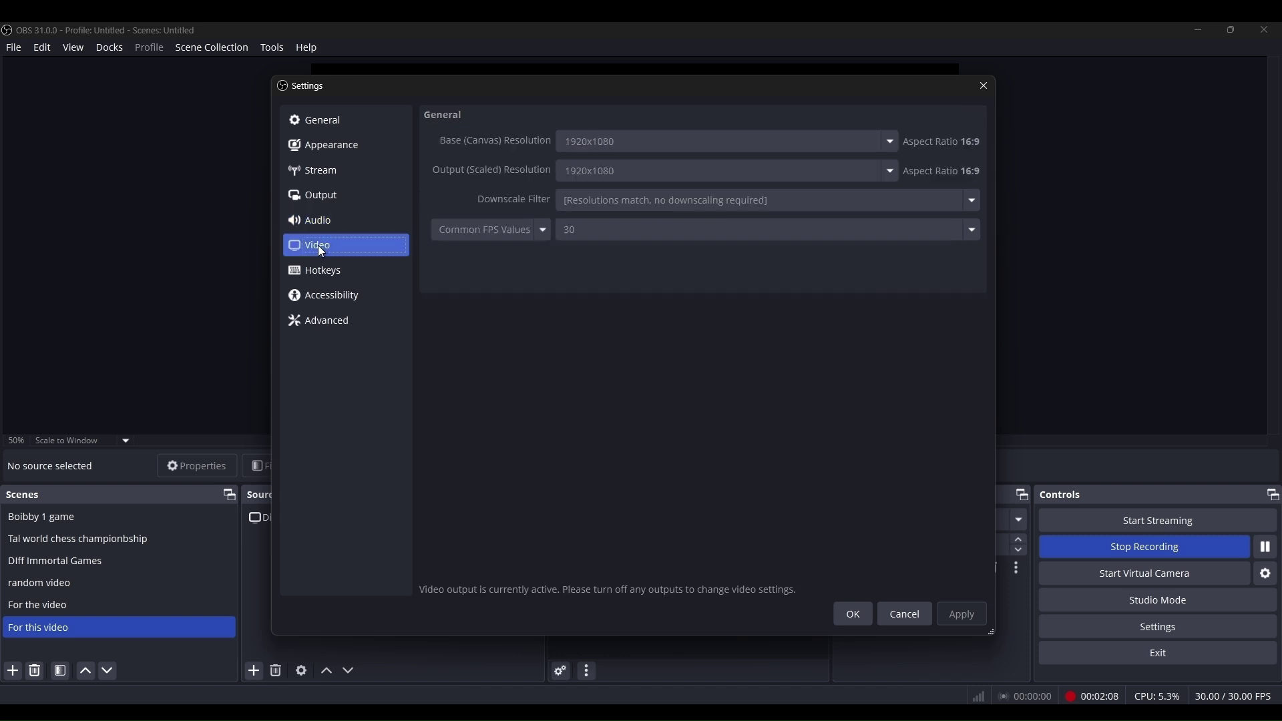
pyautogui.click(984, 86)
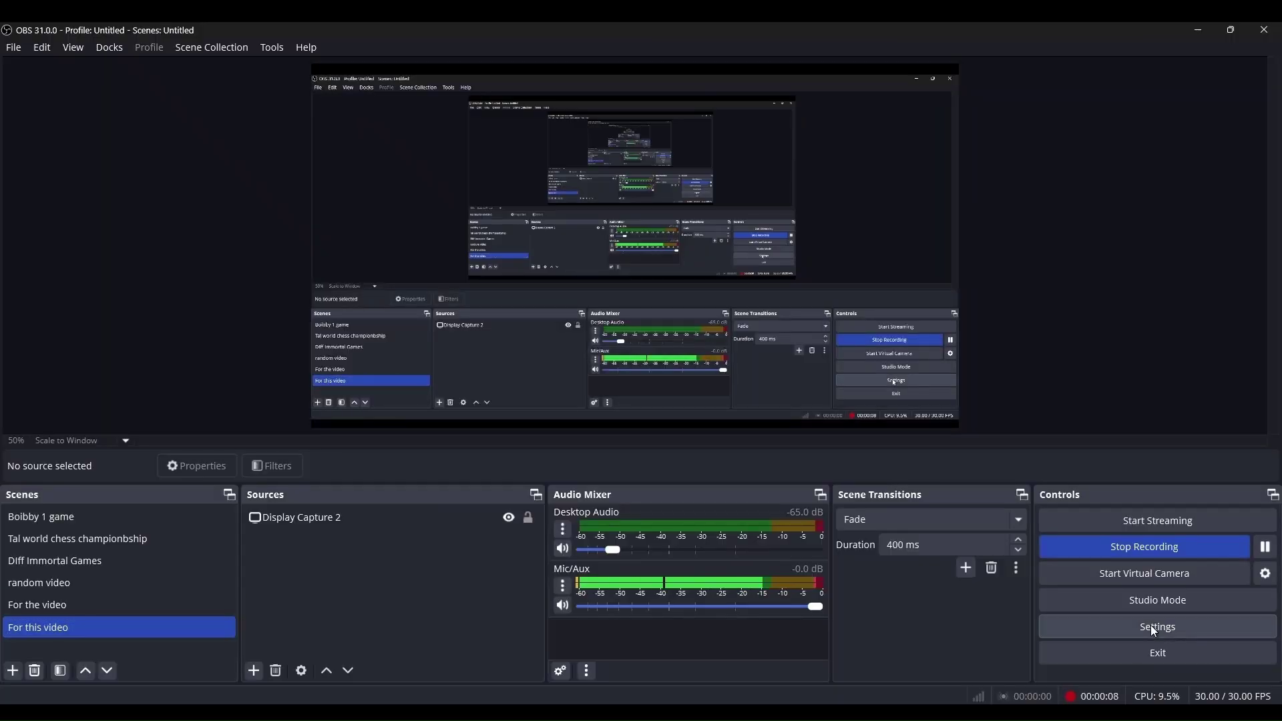
# - Reopen the settings and examine the Video resolution, downscale filter and FPS options
pyautogui.click(1160, 635)
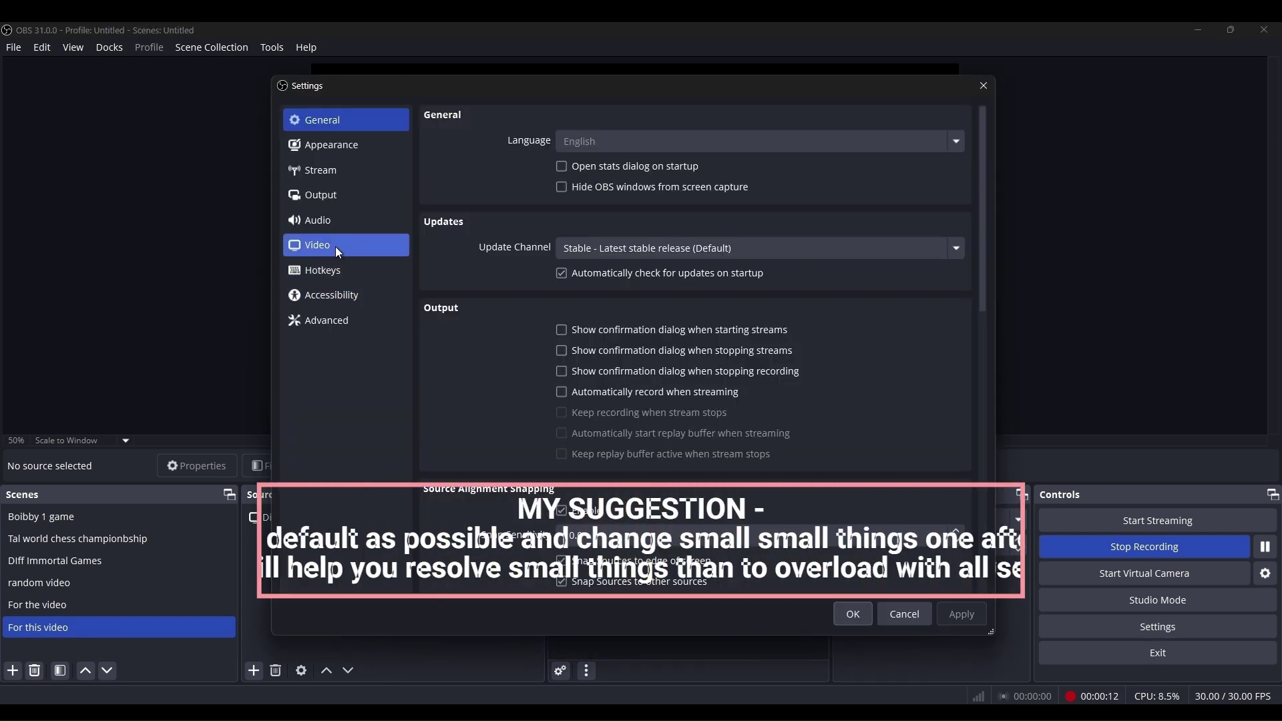
pyautogui.click(323, 200)
pyautogui.click(327, 219)
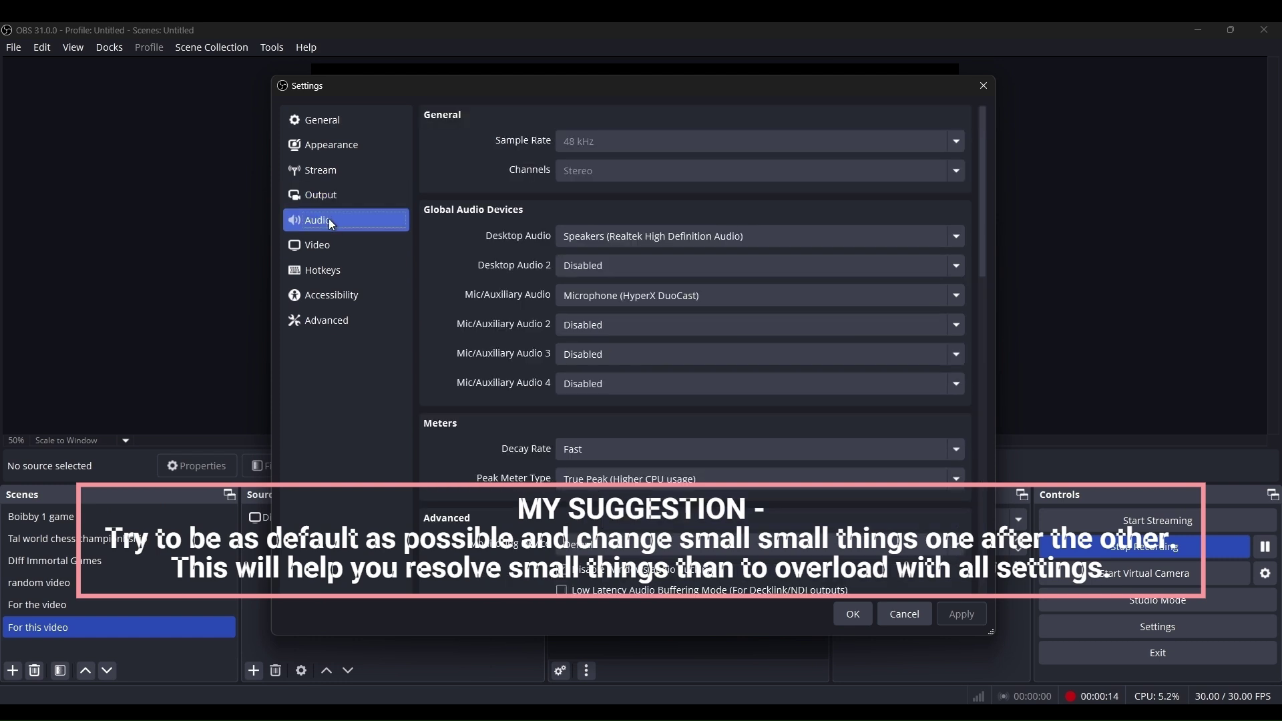
pyautogui.click(347, 244)
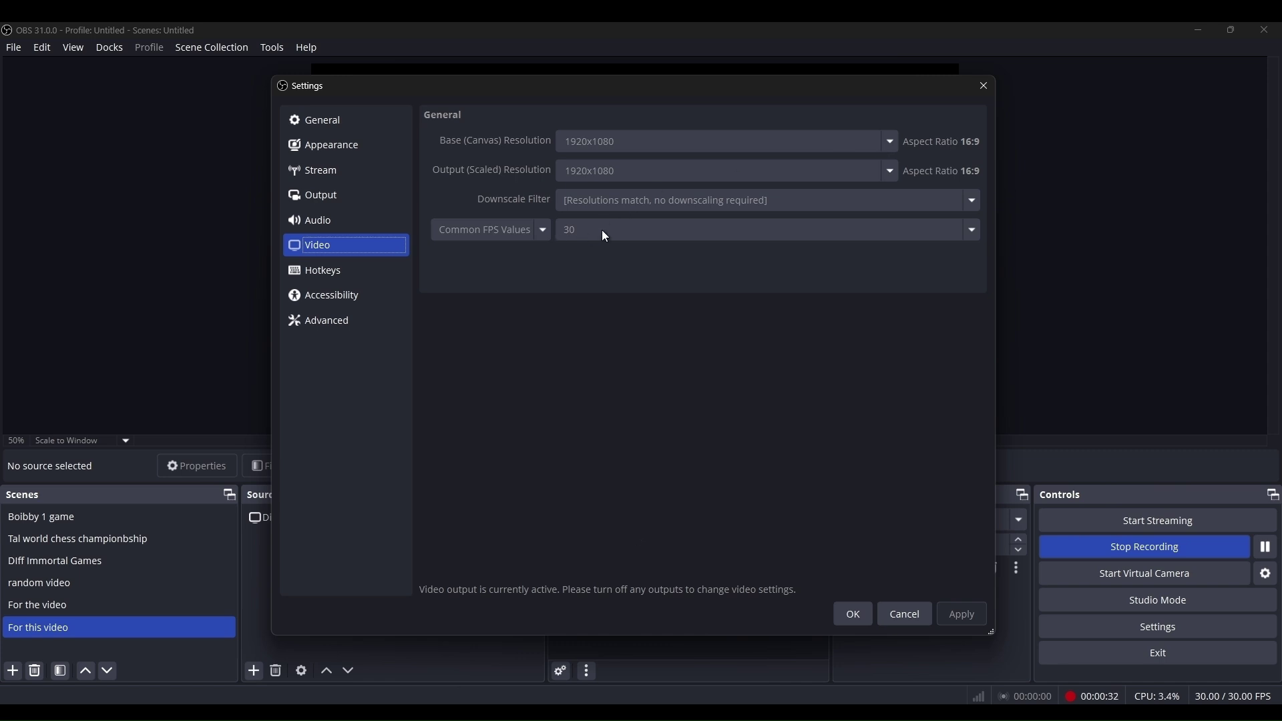
# - Review the Audio settings, covering sample rate, channels, global audio devices, meters, monitoring and push-to-mute or push-to-talk options
pyautogui.click(339, 220)
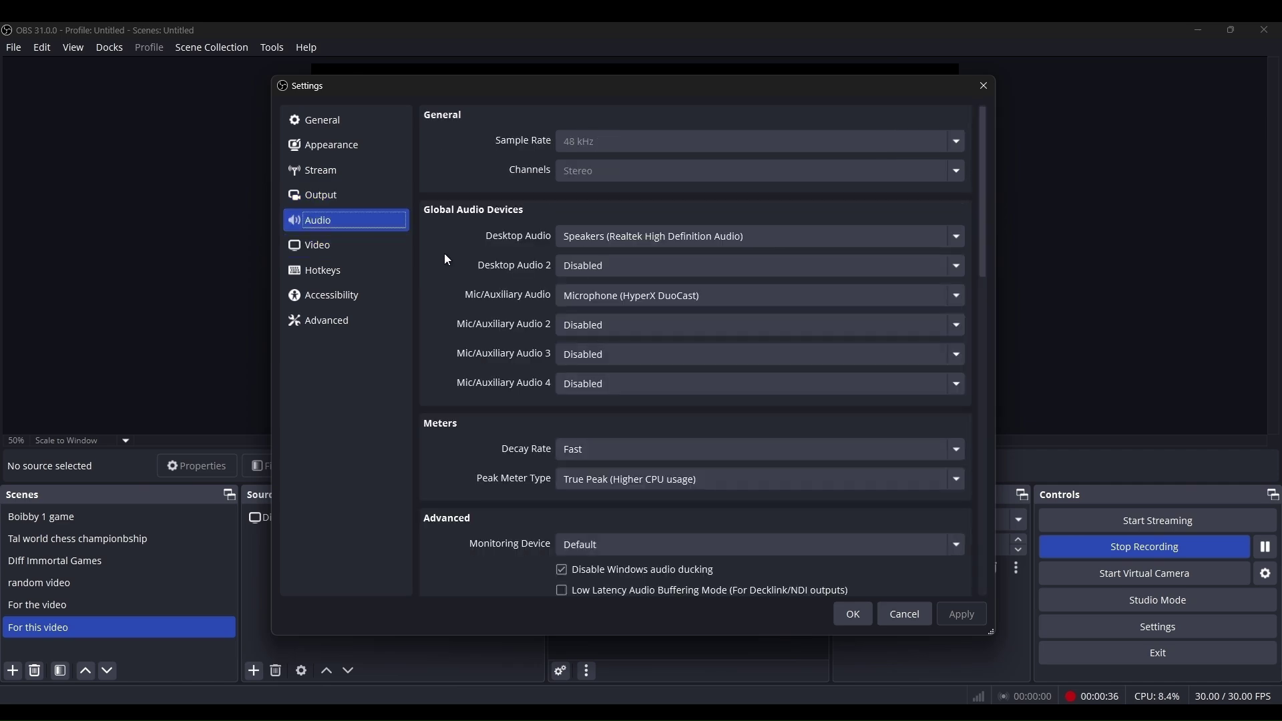
pyautogui.scroll(-3, 458, 242)
pyautogui.scroll(3, 503, 255)
pyautogui.scroll(-3, 601, 182)
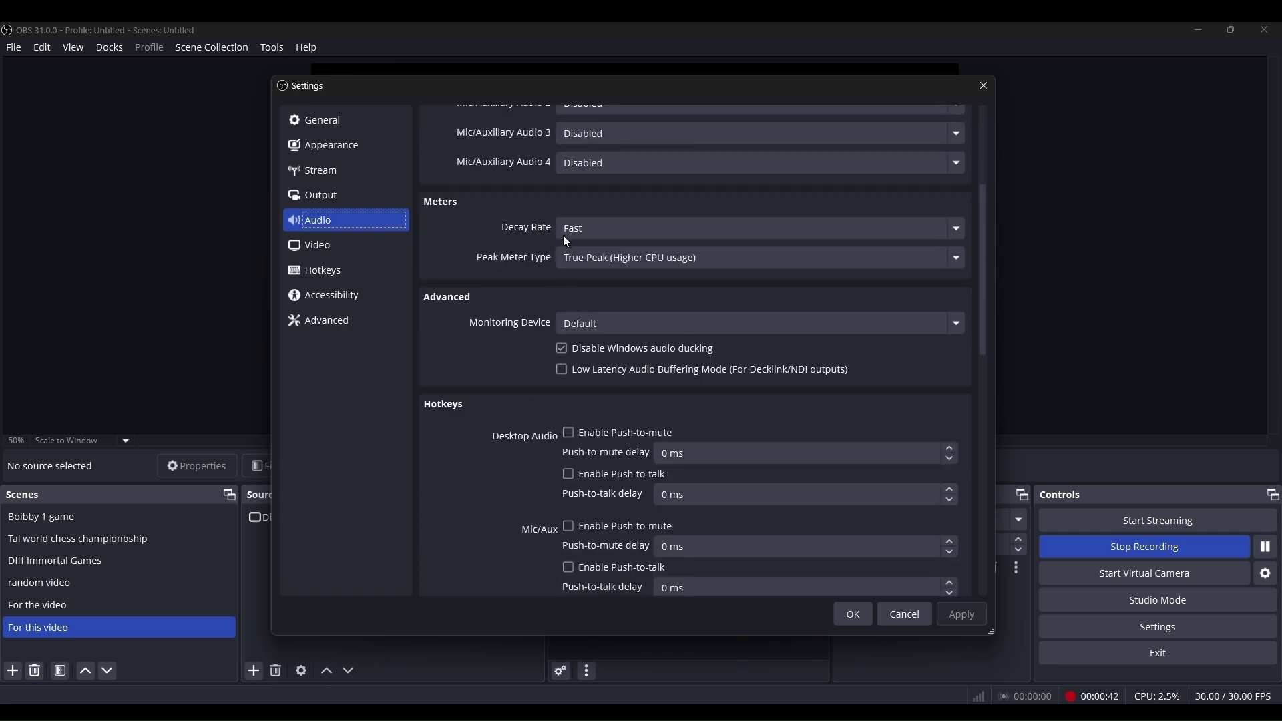
pyautogui.scroll(-3, 588, 293)
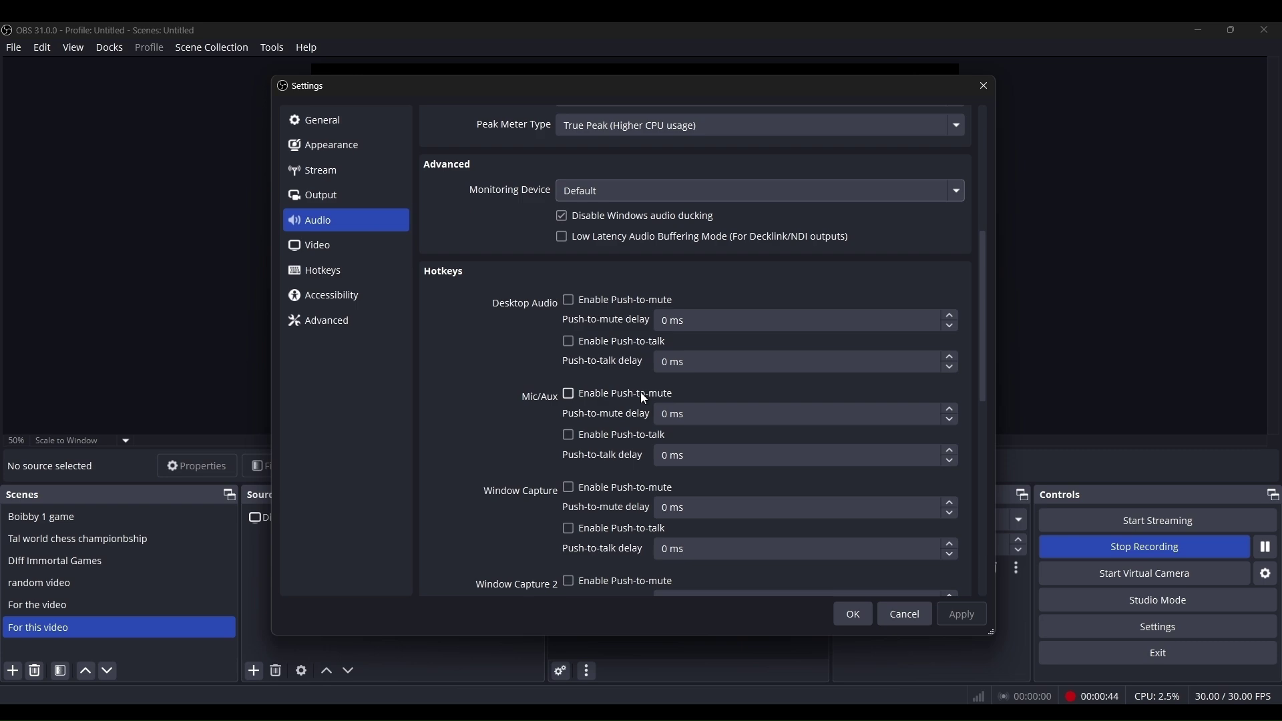
pyautogui.scroll(6, 644, 399)
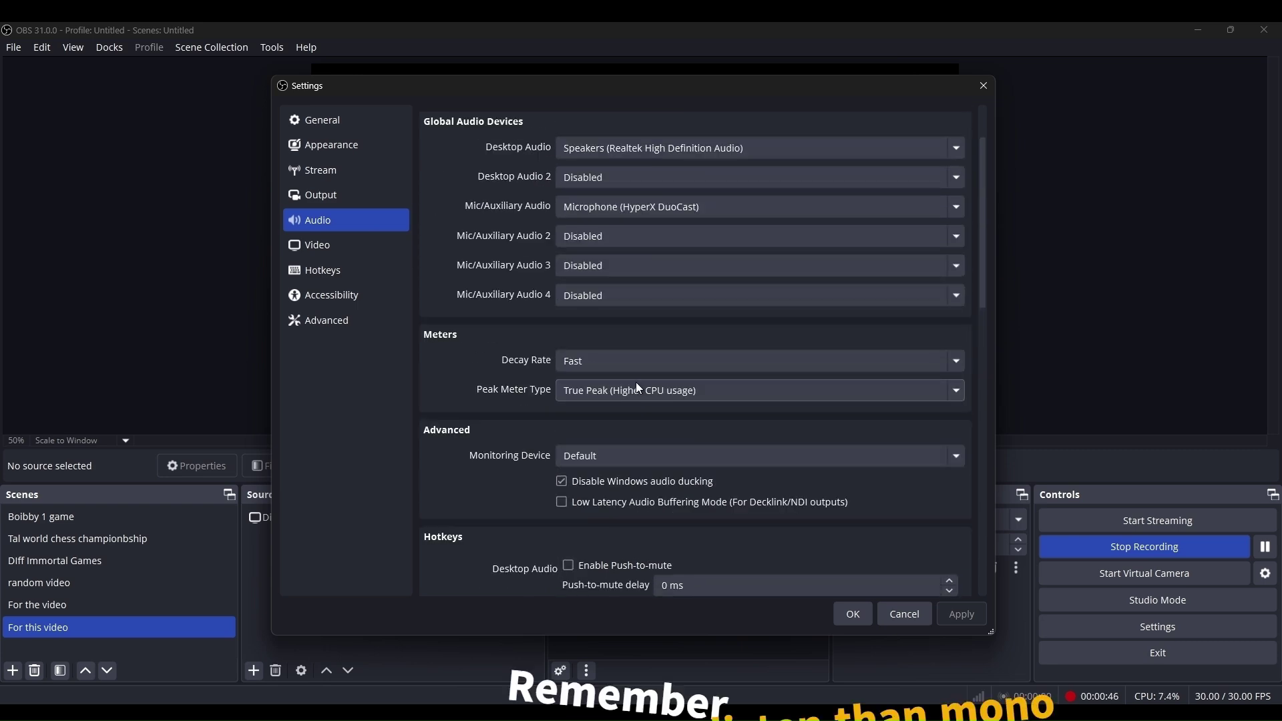
pyautogui.scroll(2, 561, 240)
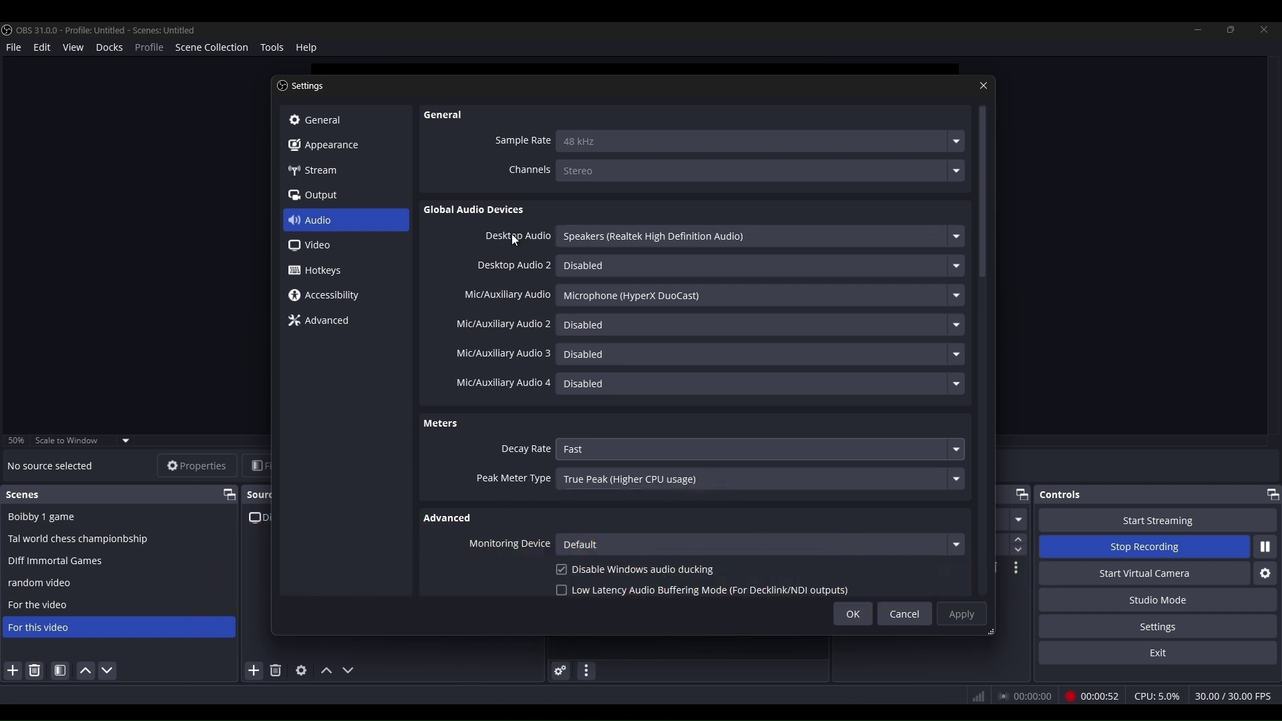
# - Inspect the available Desktop Audio devices without changing the selection, and check the Decay Rate and Peak Meter Type settings
pyautogui.click(958, 239)
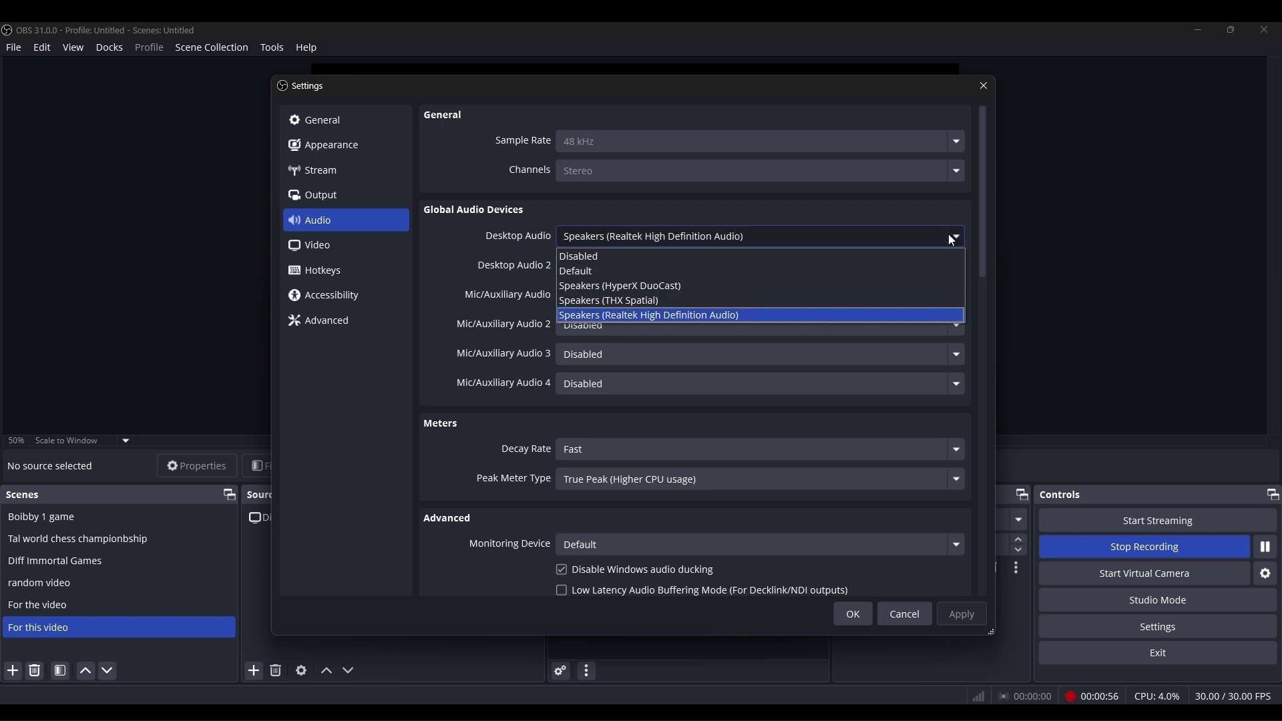
pyautogui.click(949, 235)
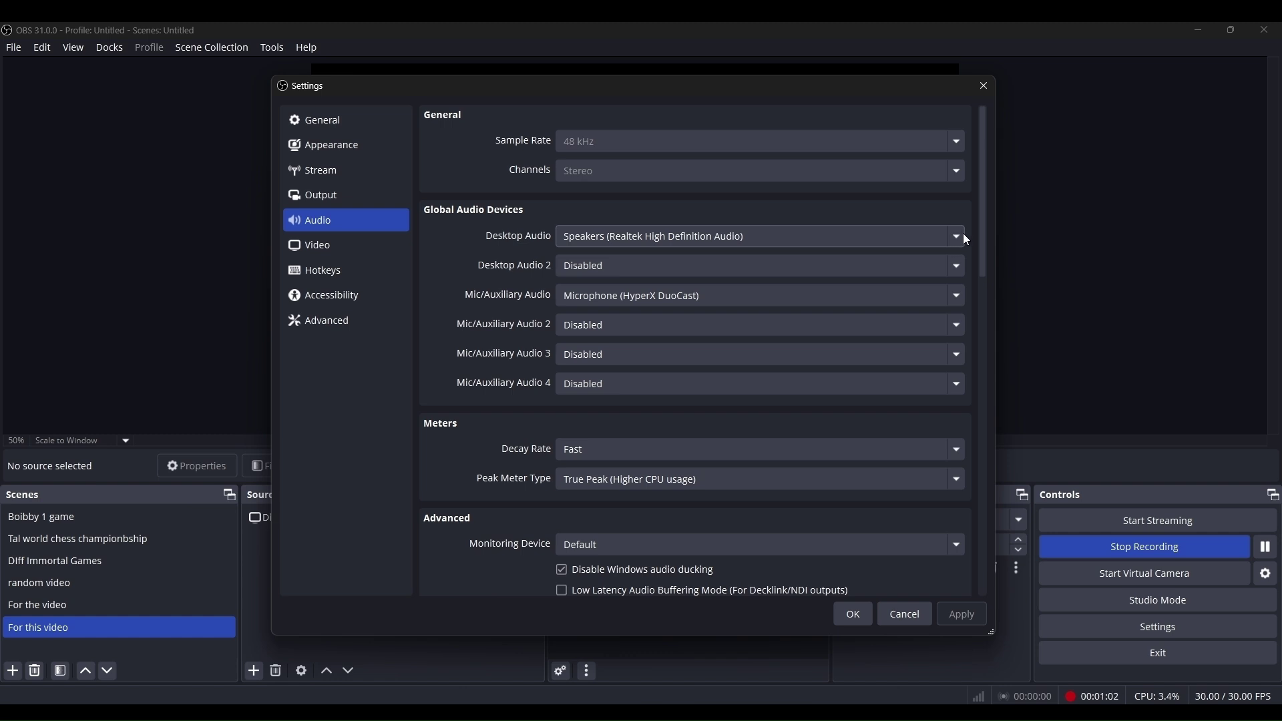
pyautogui.click(963, 237)
pyautogui.click(962, 237)
pyautogui.click(961, 237)
pyautogui.click(962, 236)
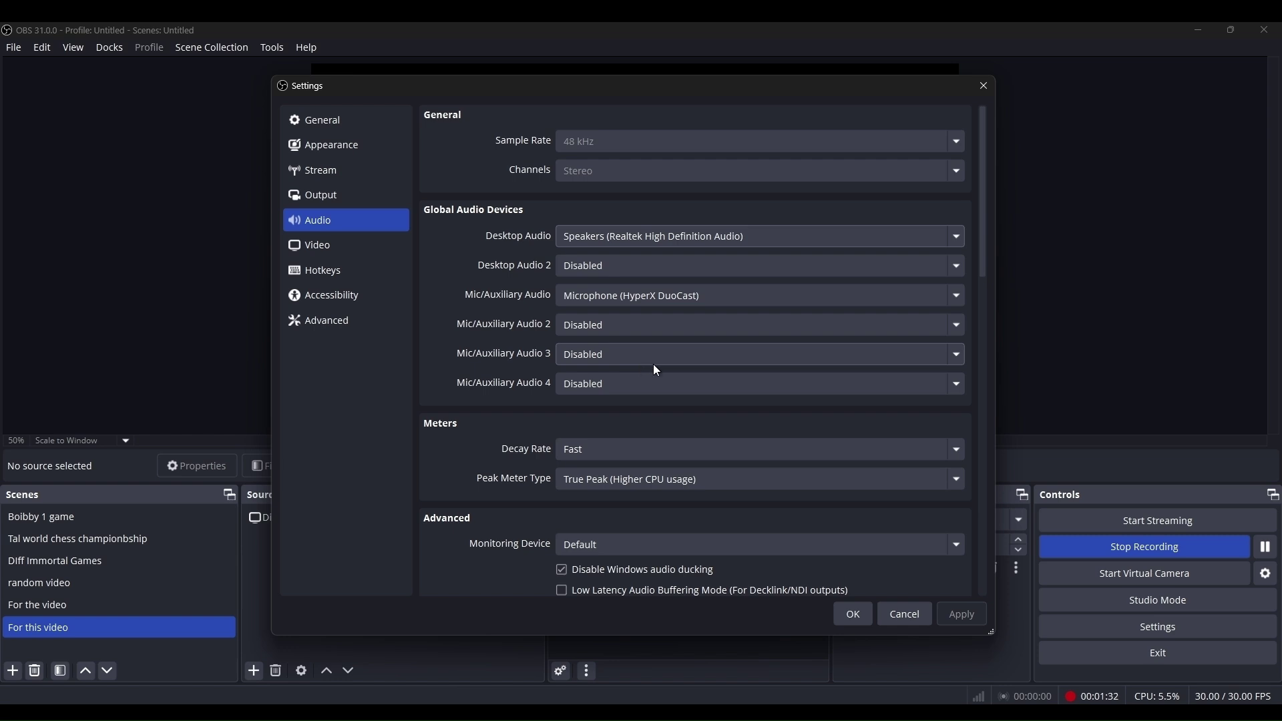
pyautogui.scroll(-1, 558, 406)
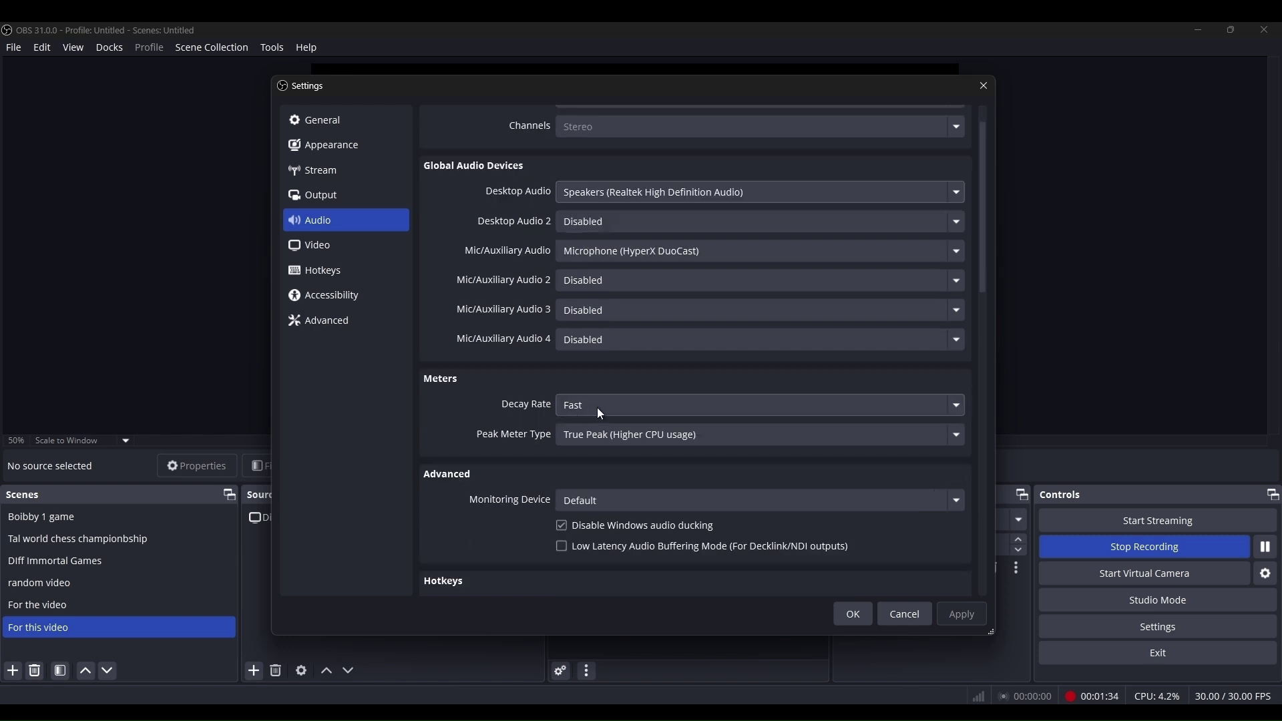
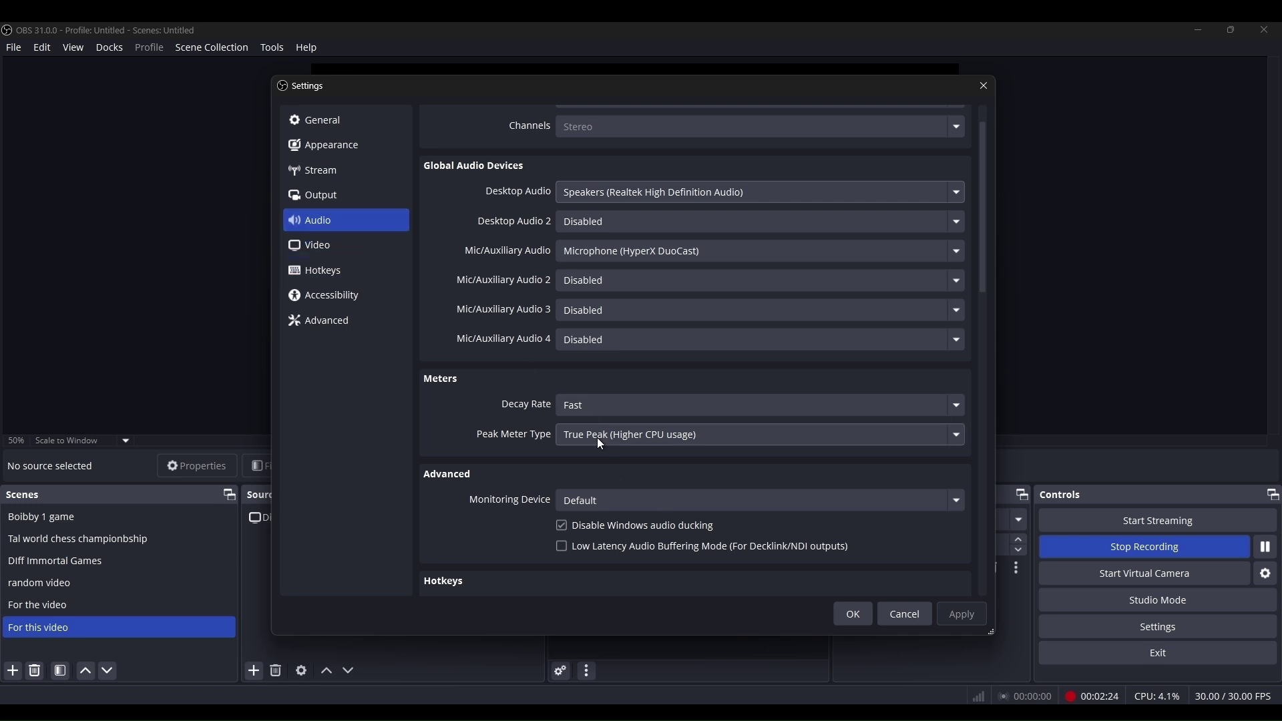
# - Review the Output settings for streaming, recording and audio track bitrates, and close the settings without changes
pyautogui.click(315, 196)
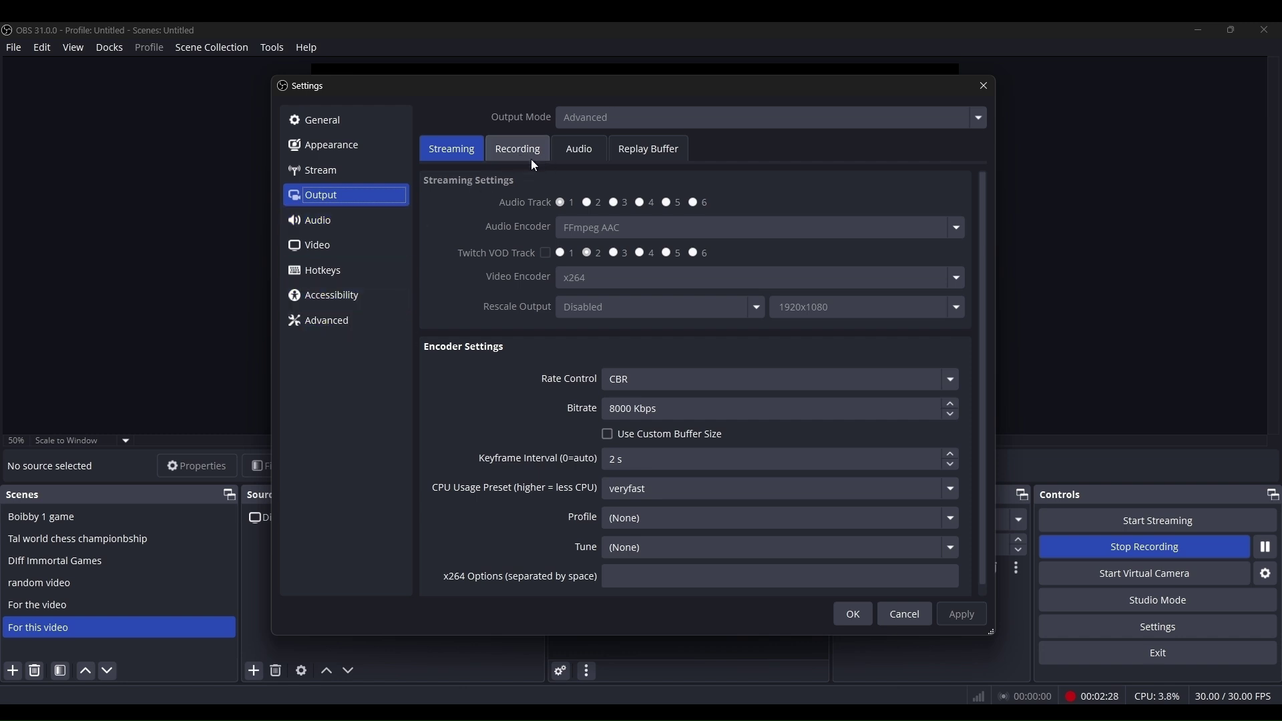
pyautogui.scroll(-1, 564, 493)
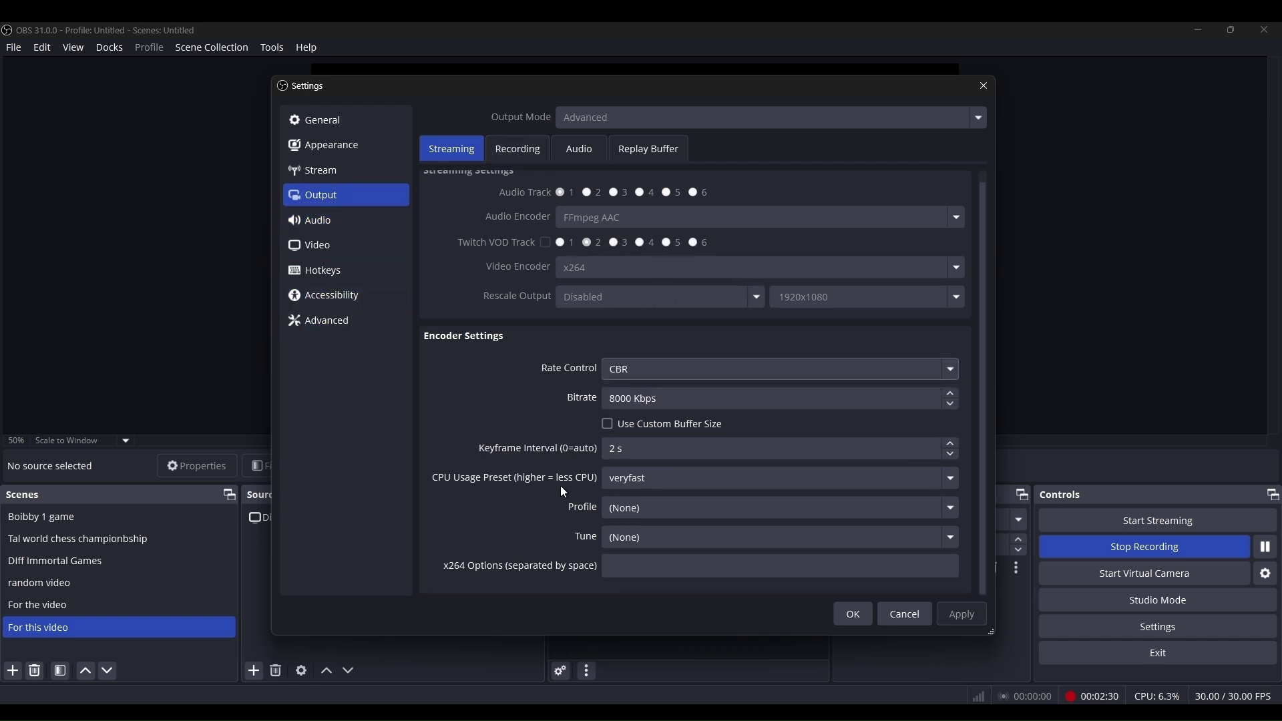
pyautogui.click(515, 147)
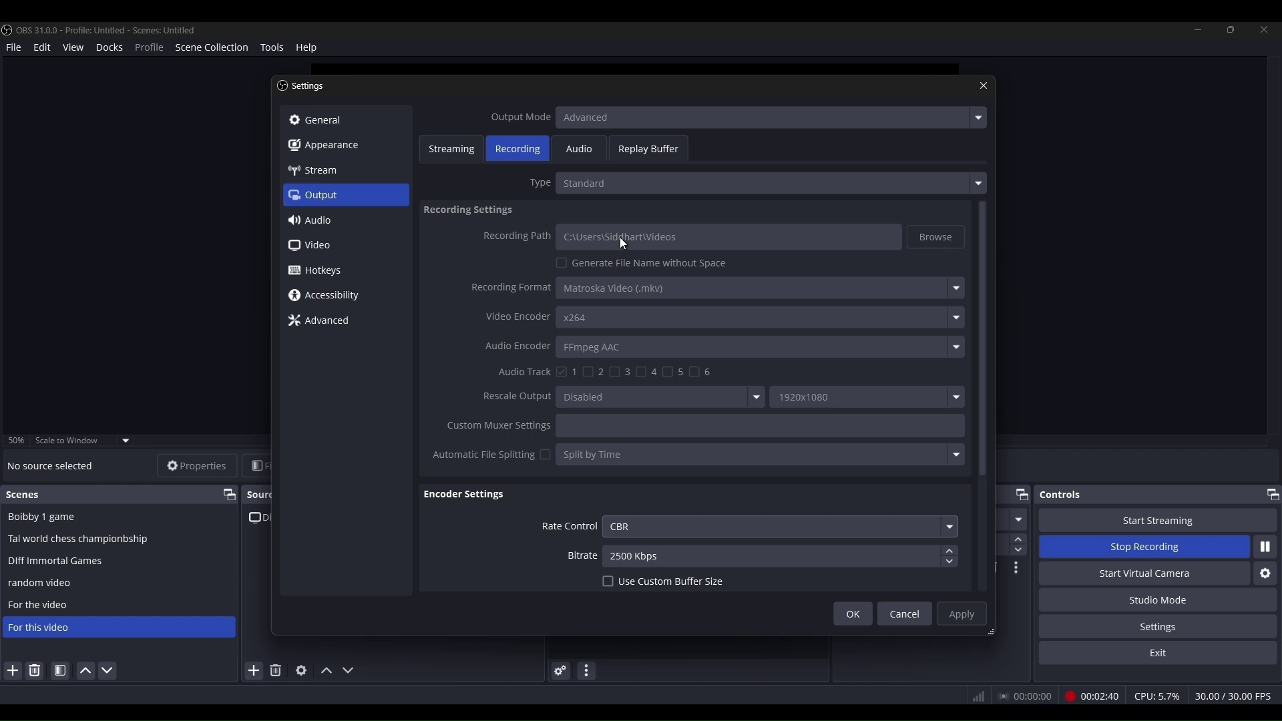
pyautogui.scroll(-4, 683, 368)
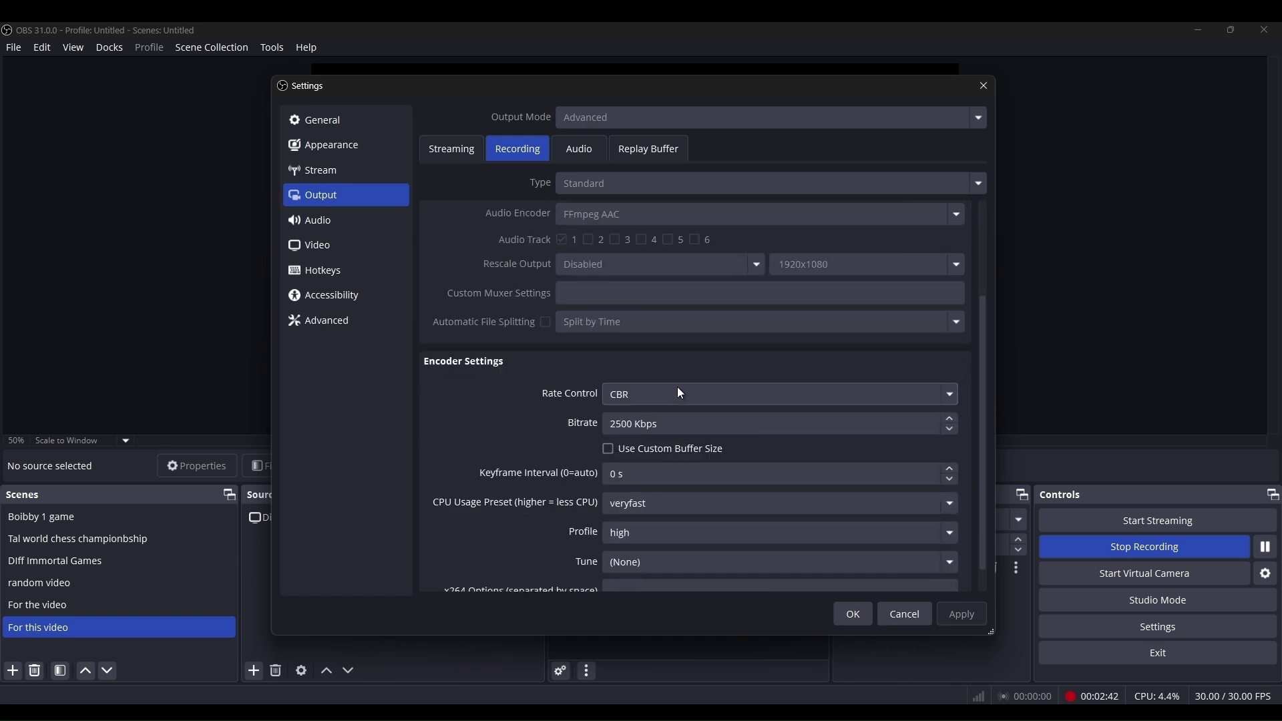
pyautogui.scroll(-1, 681, 393)
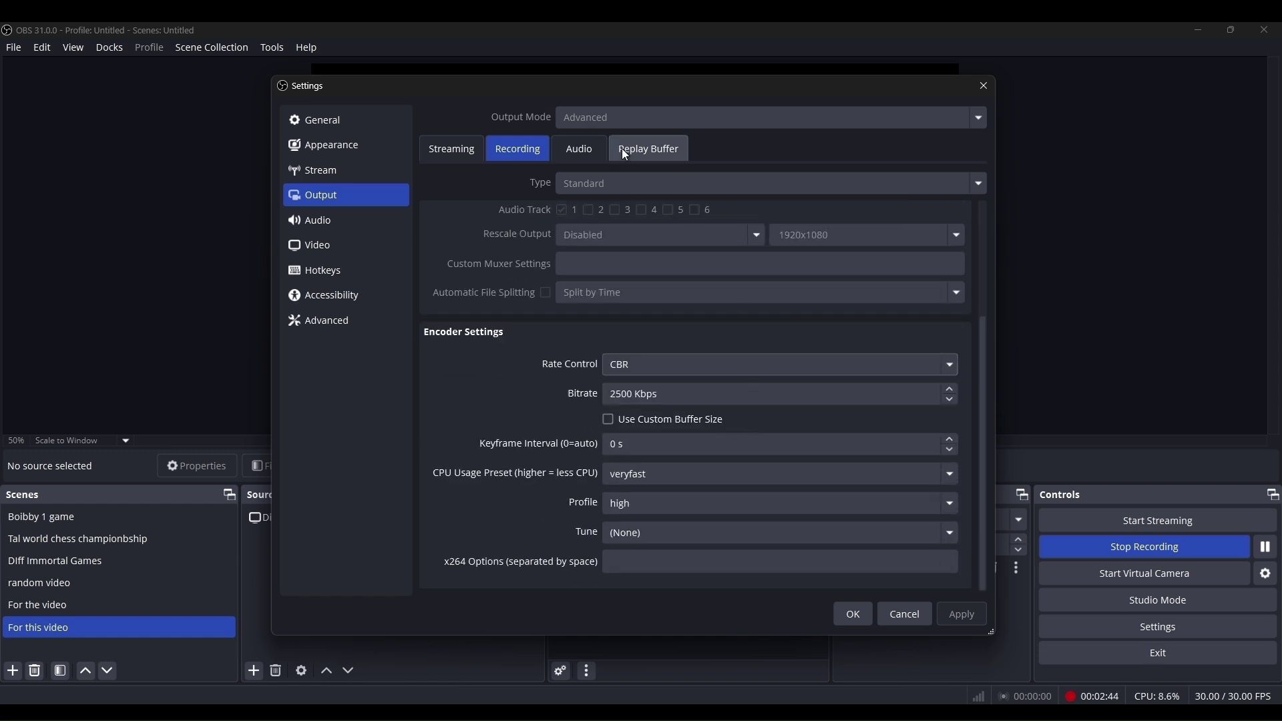
pyautogui.click(581, 149)
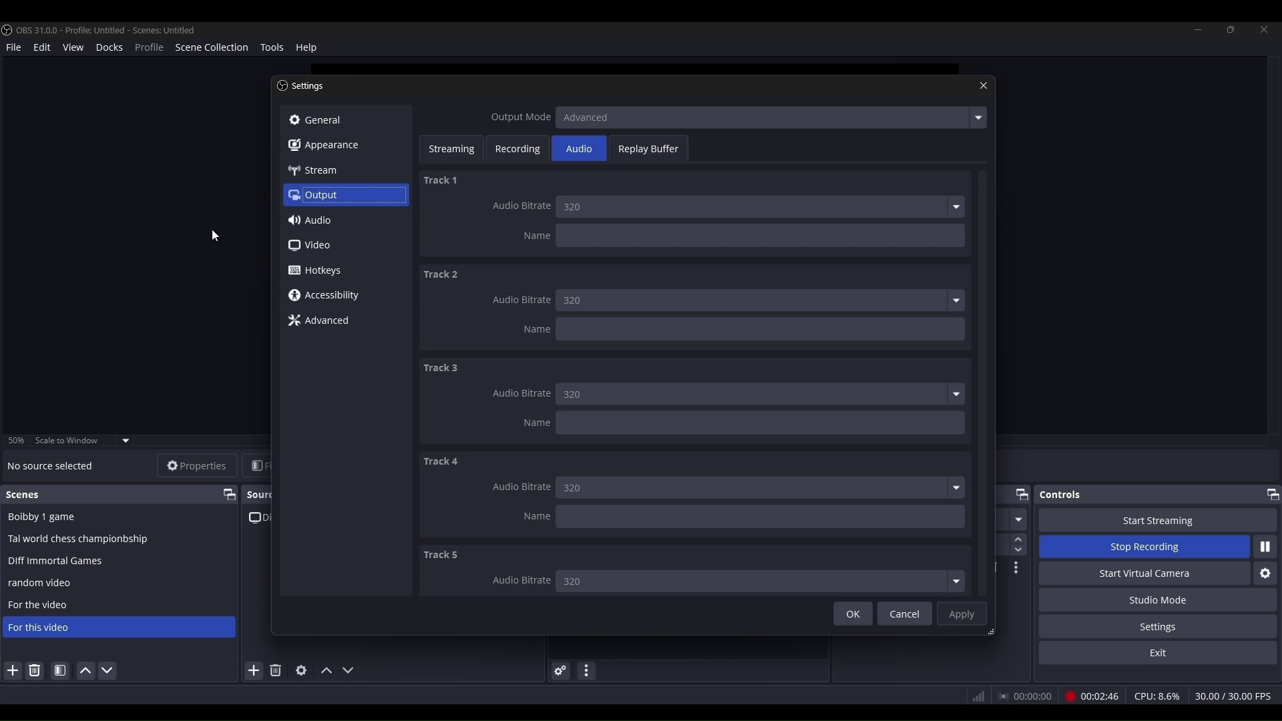
pyautogui.click(985, 87)
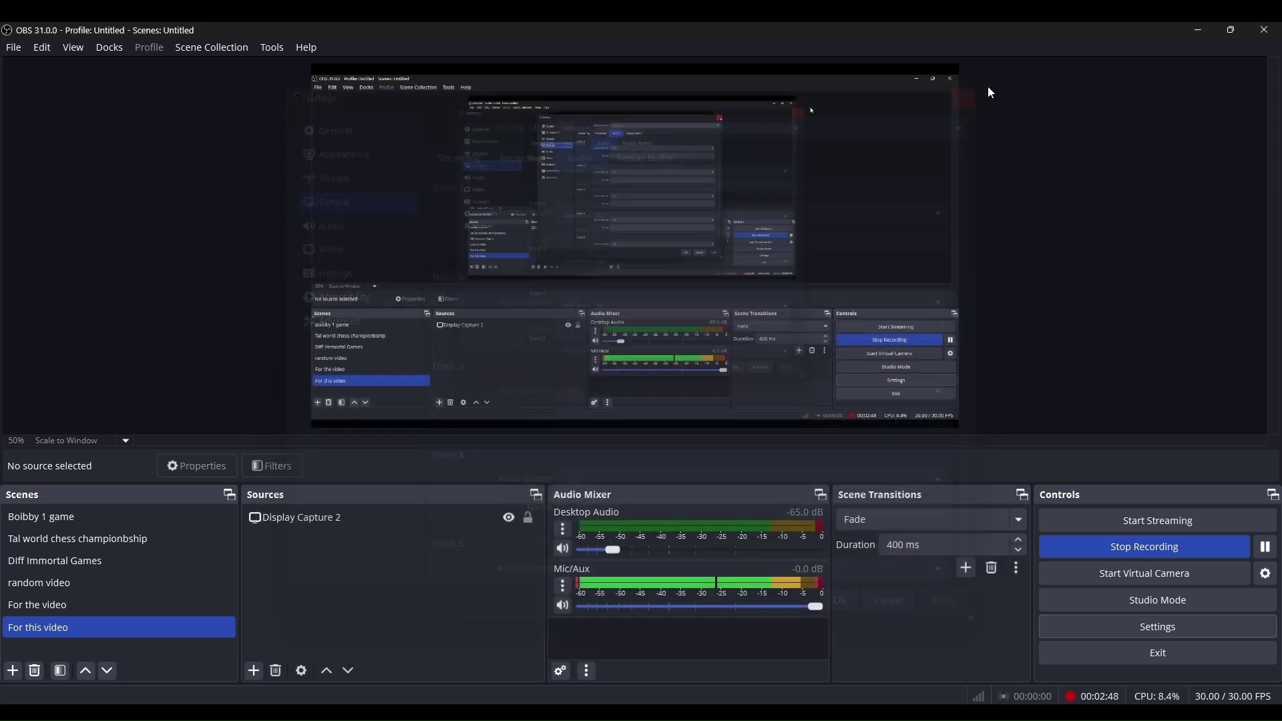
# - Reopen the settings, review the Desktop Audio and Mic/Auxiliary device choices, and close them without changes
pyautogui.keyDown('ctrl'); pyautogui.click(106, 609); pyautogui.keyUp('ctrl')
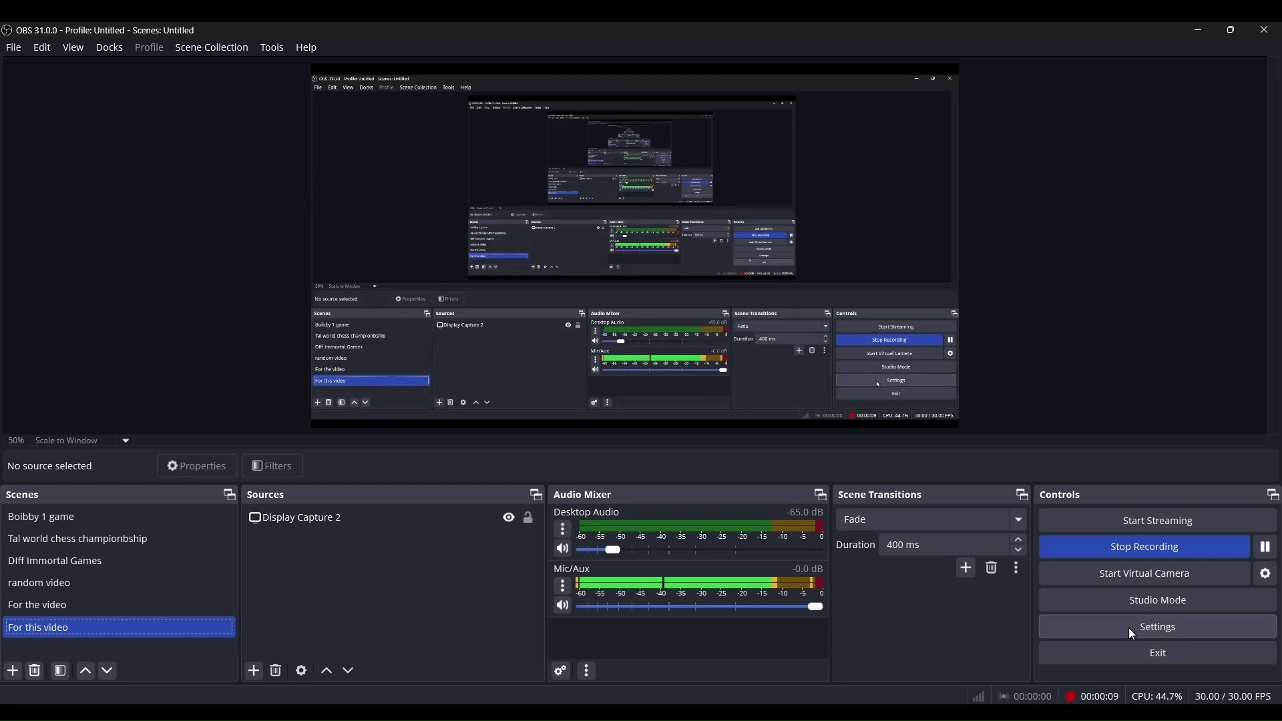
pyautogui.click(1151, 629)
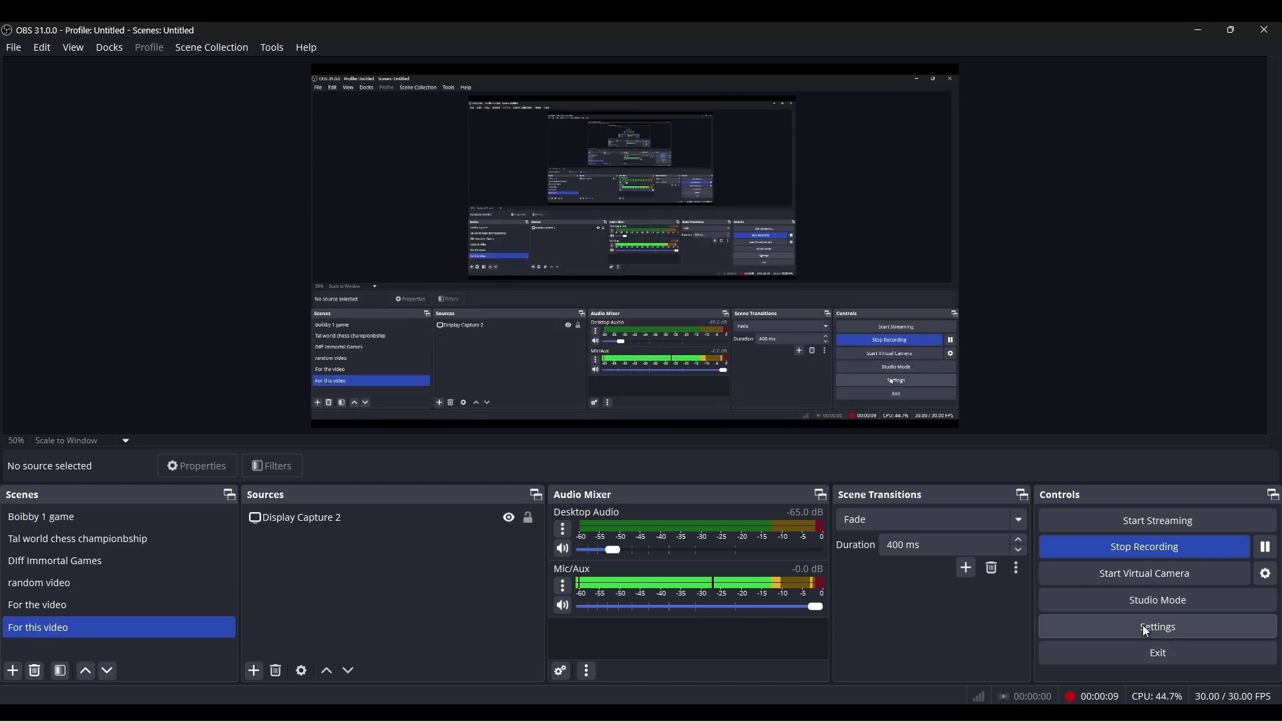
pyautogui.click(1195, 634)
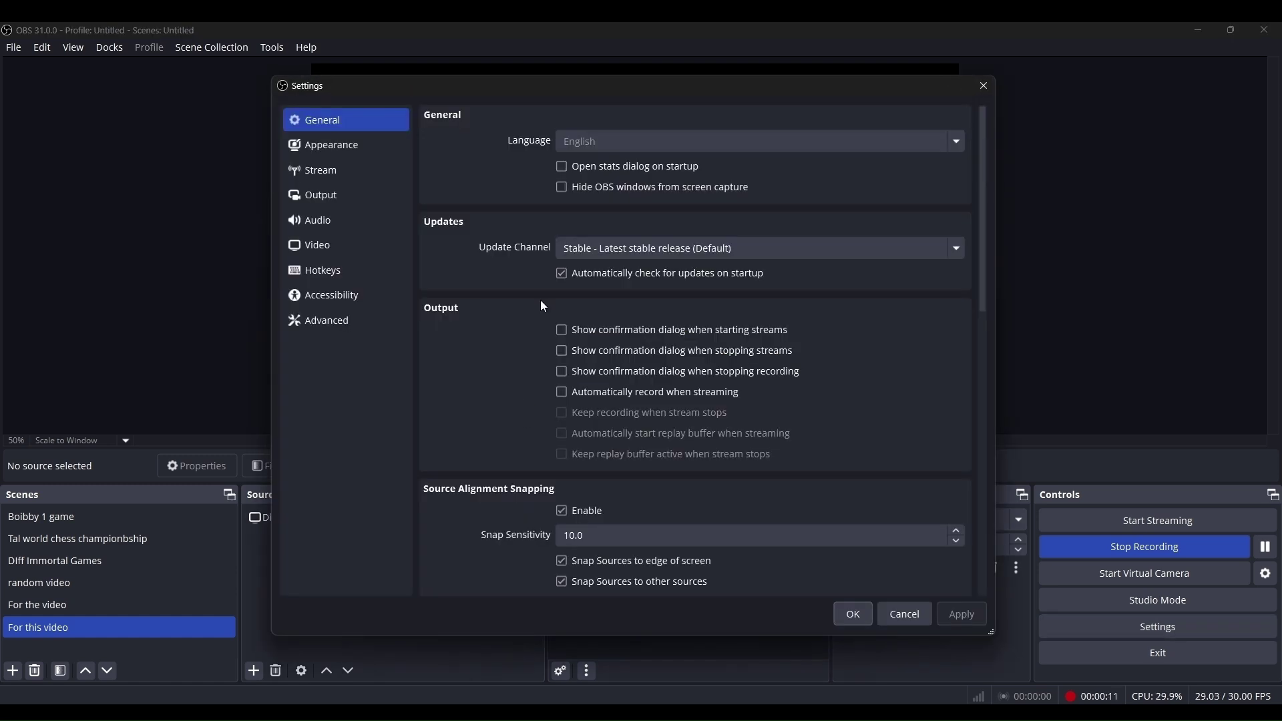
pyautogui.click(328, 222)
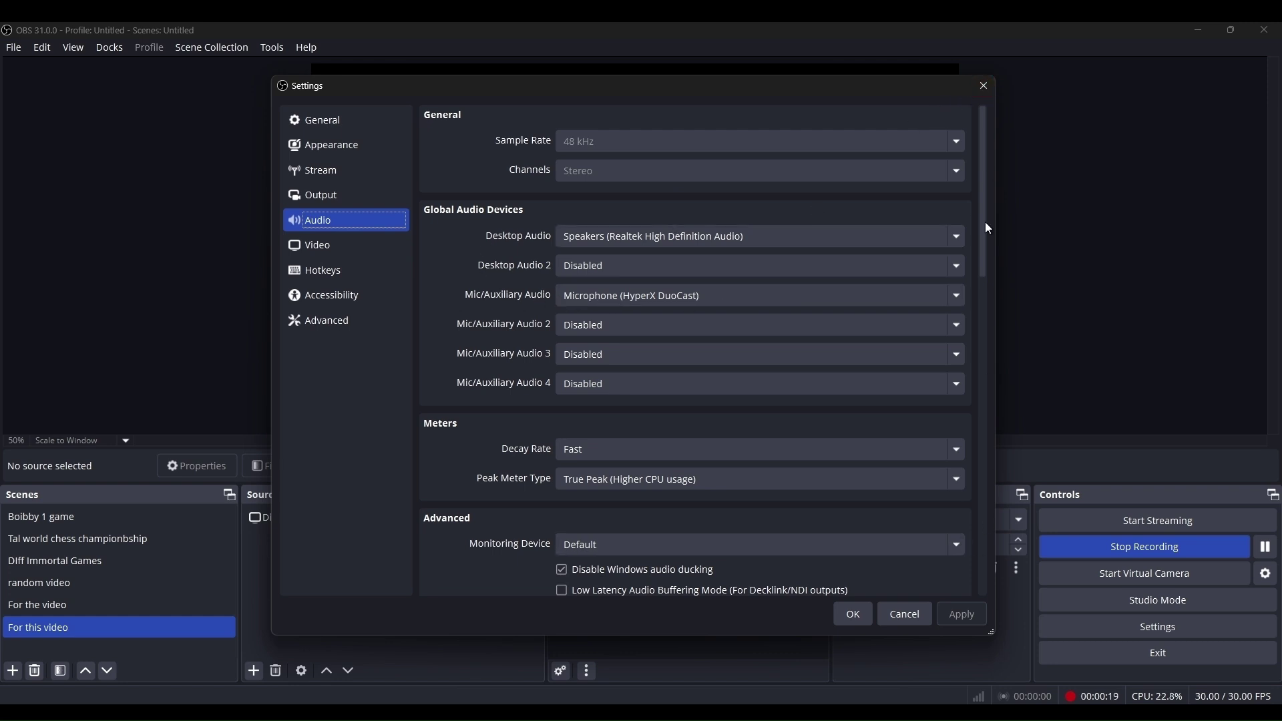
pyautogui.click(983, 87)
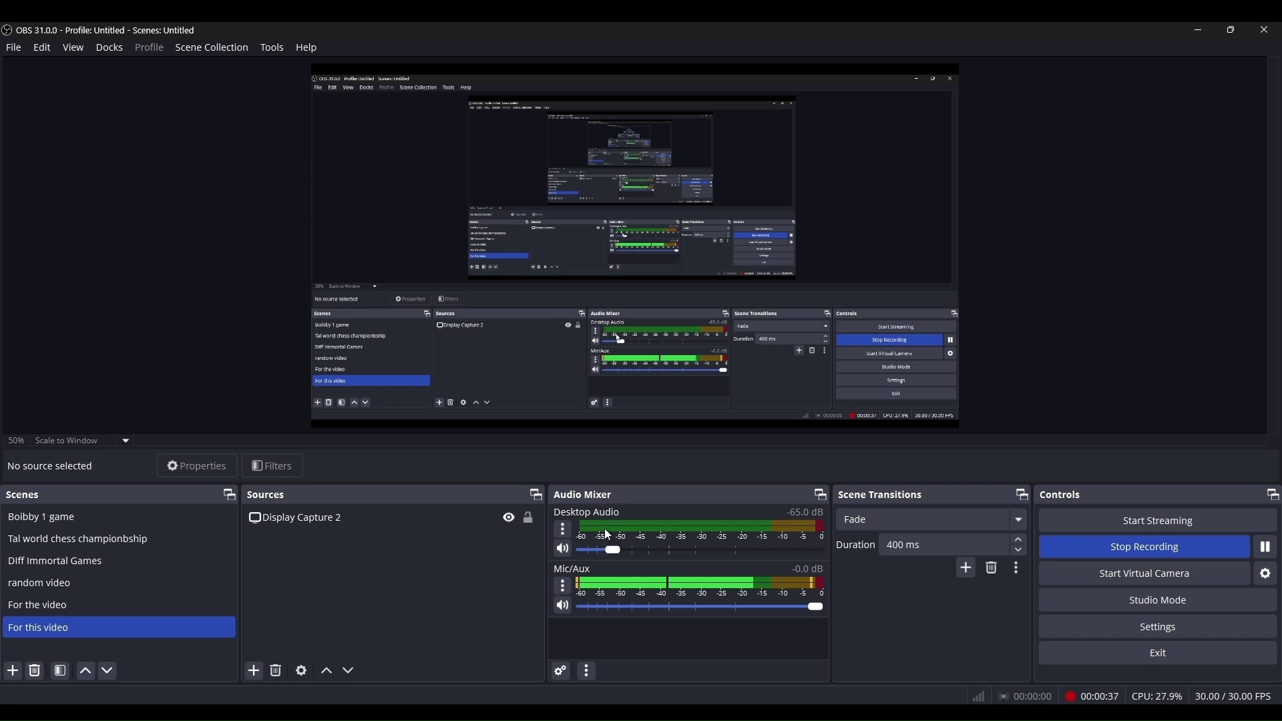
# - Unhide all sources in the Audio Mixer, leaving its layout and advanced audio properties untouched
pyautogui.rightClick(622, 634)
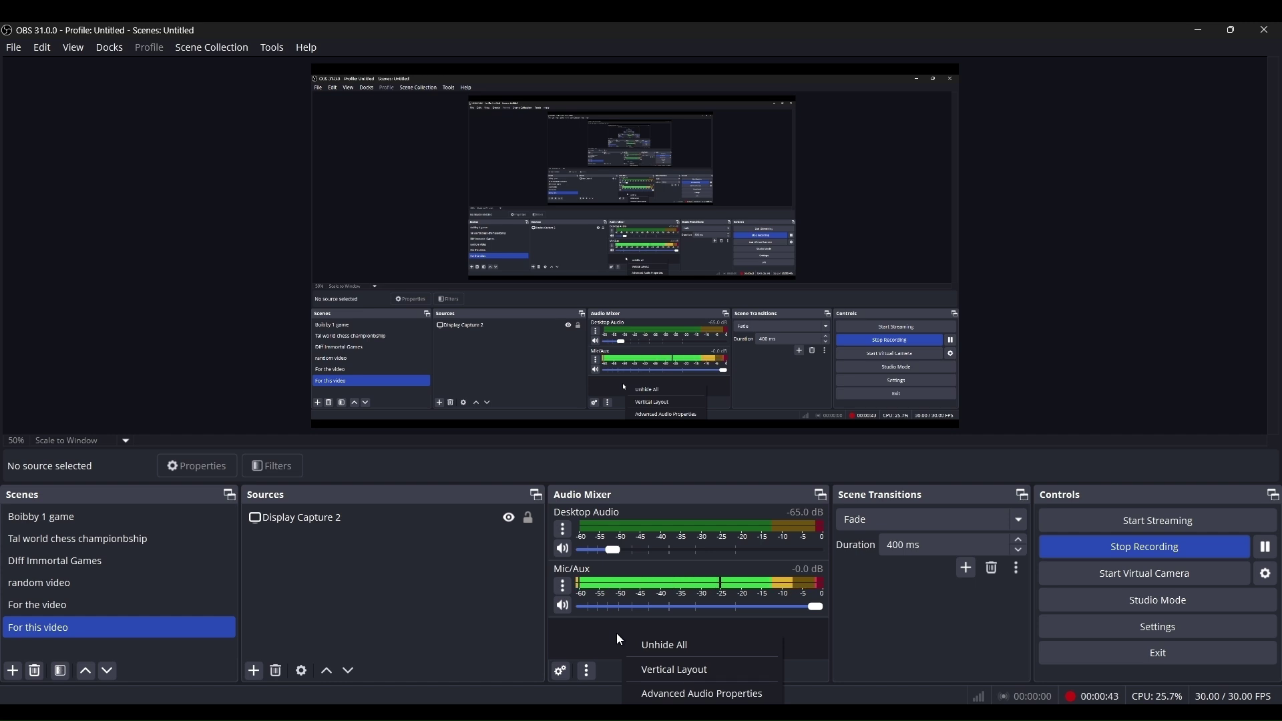
pyautogui.click(651, 645)
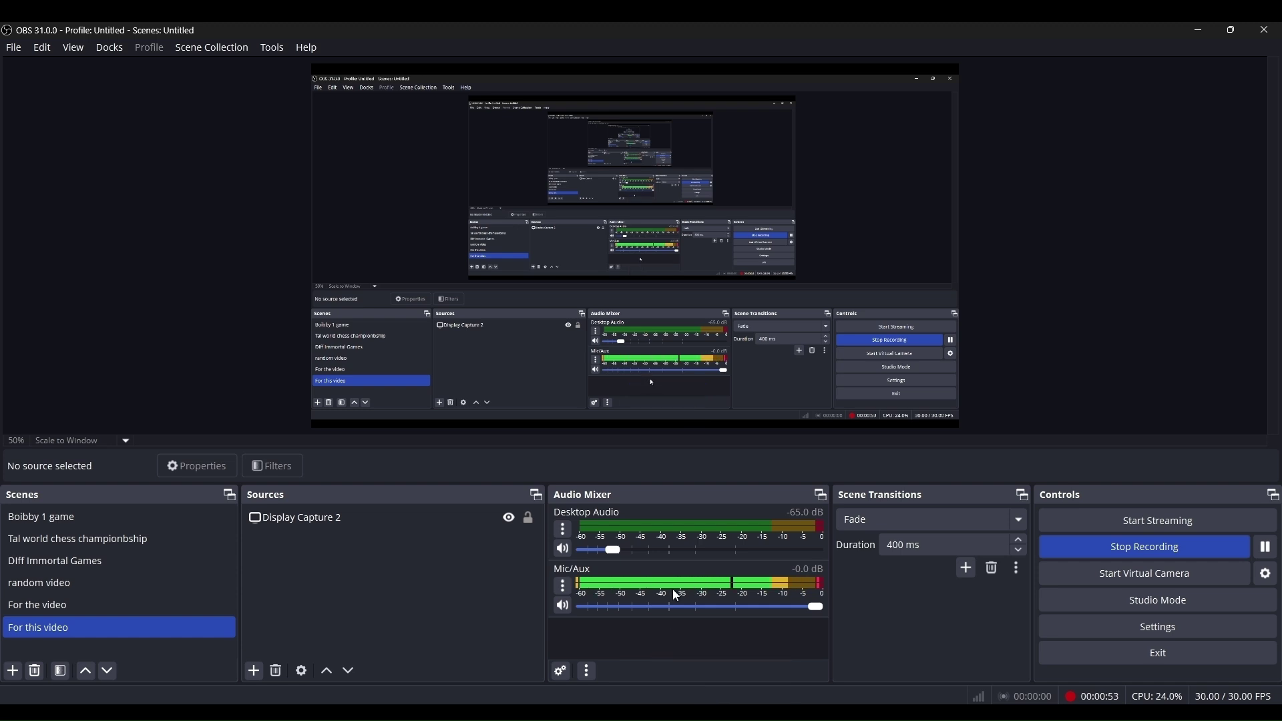
pyautogui.rightClick(654, 627)
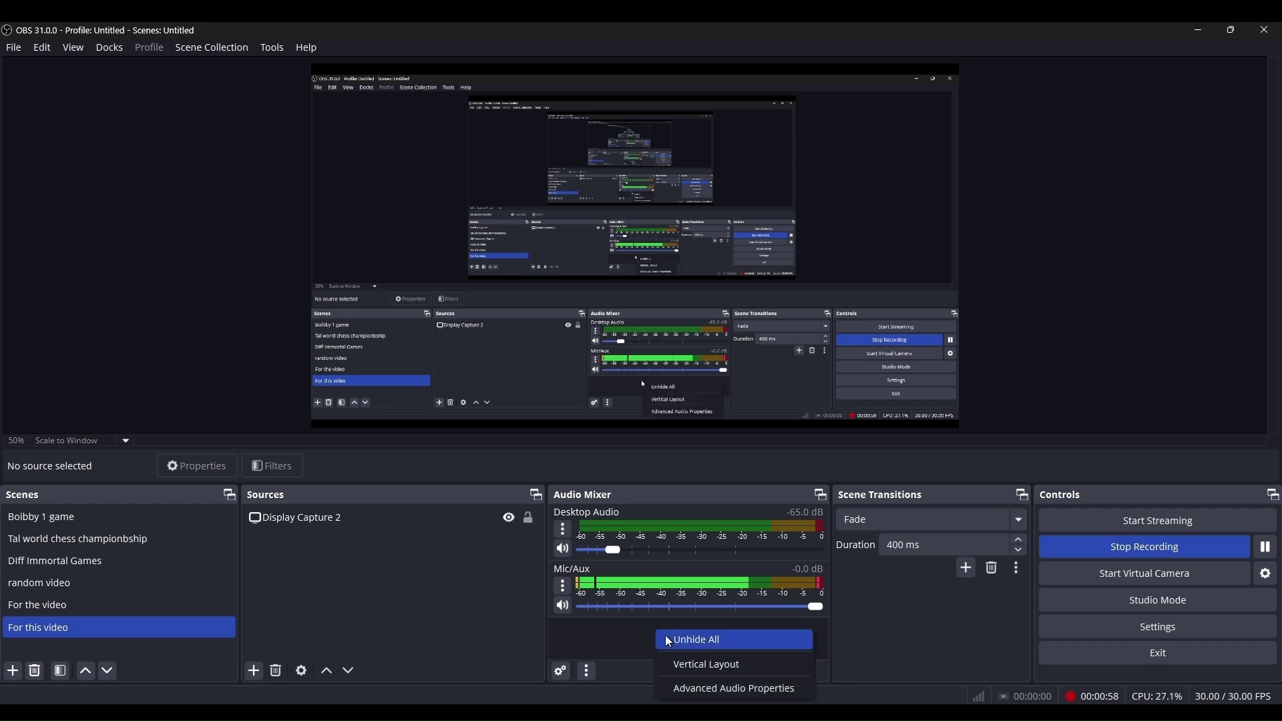
pyautogui.click(616, 637)
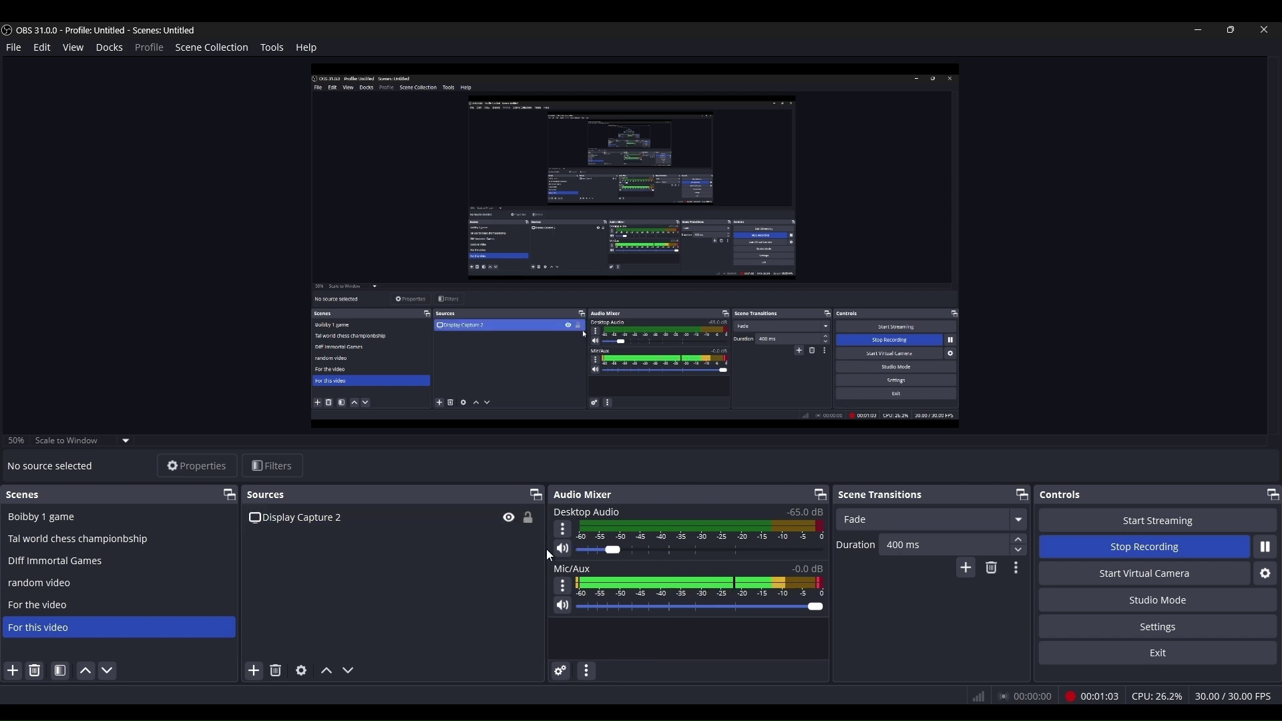
# - Bring up the Mic/Aux audio filters and inspect the available Noise Suppression methods without changing the selection
pyautogui.click(563, 582)
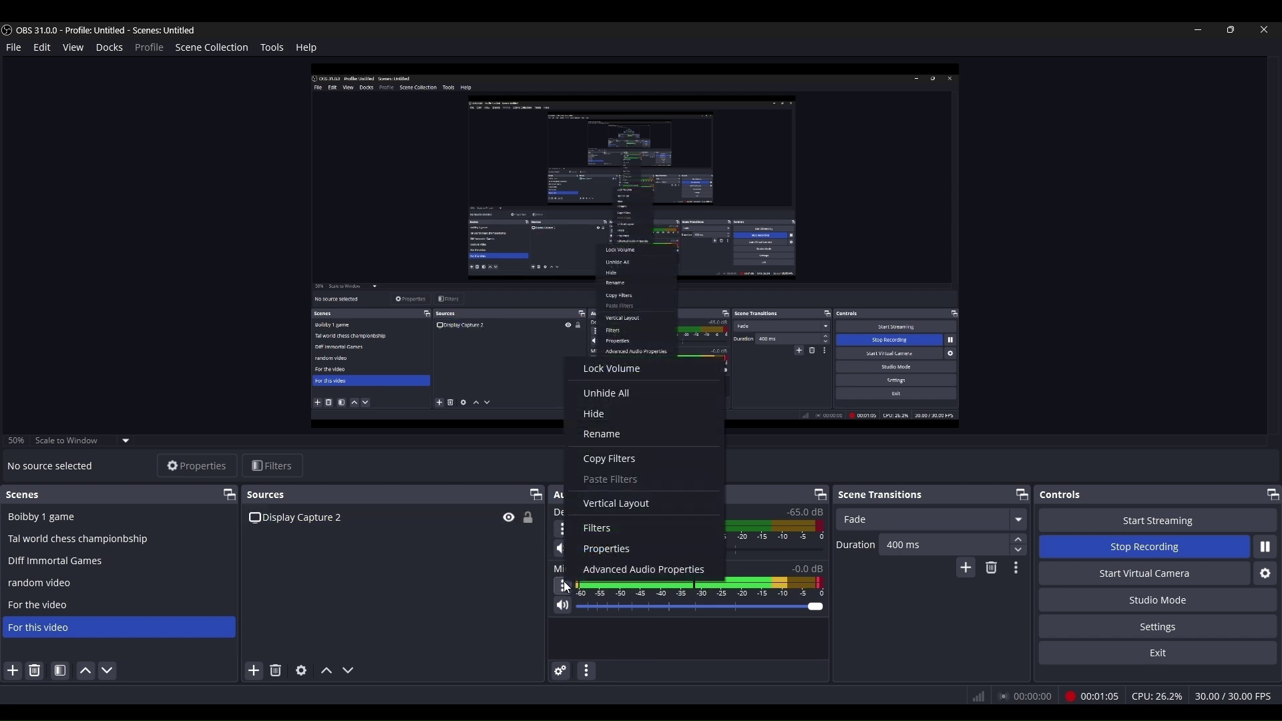
pyautogui.click(615, 529)
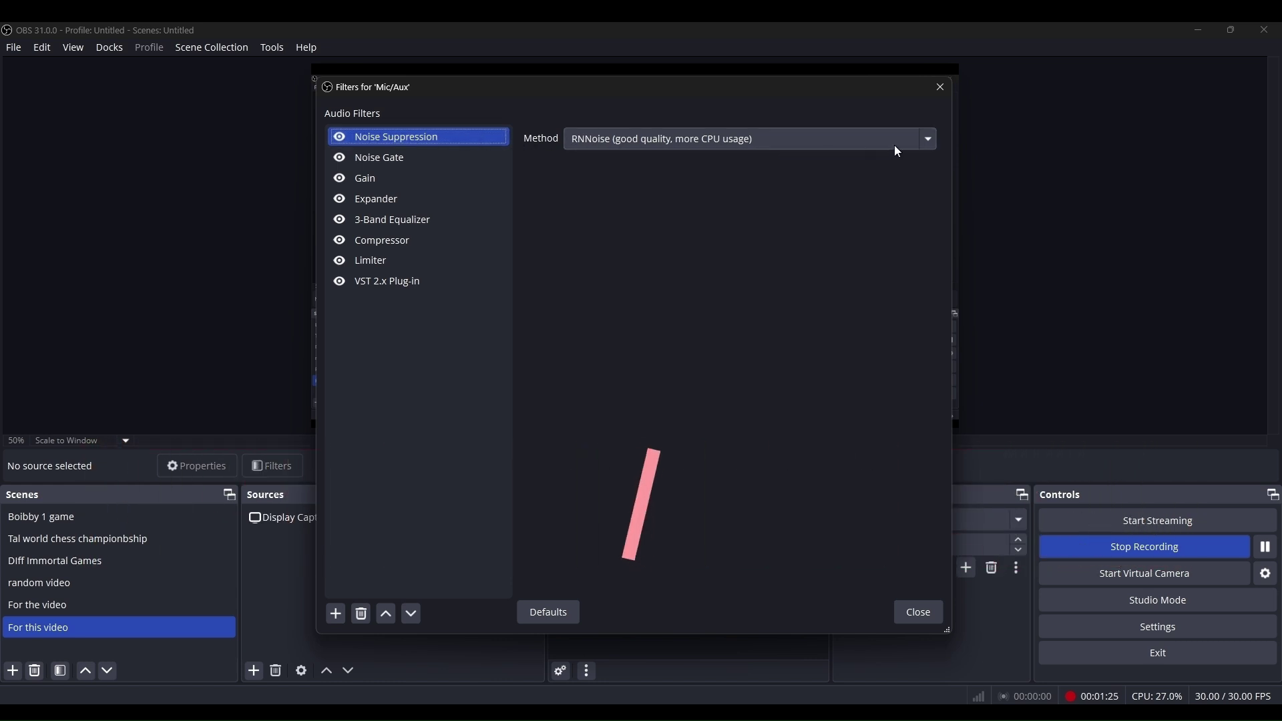
pyautogui.click(935, 139)
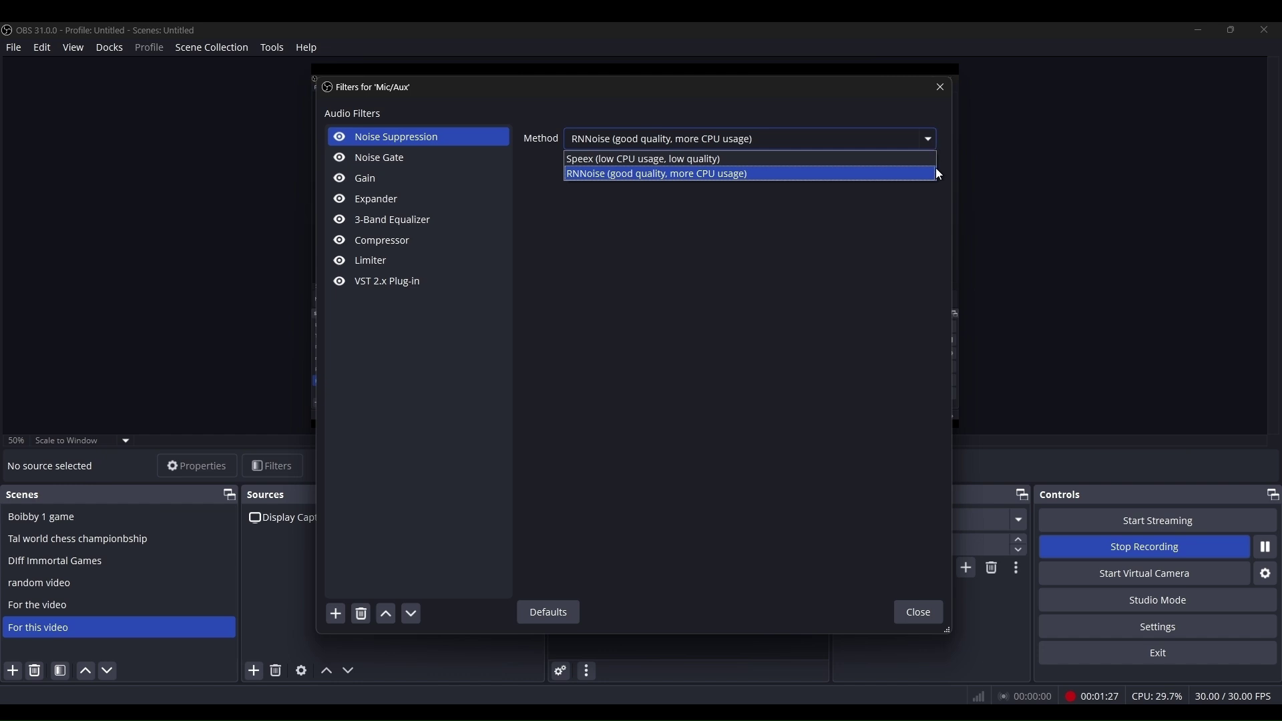
pyautogui.click(672, 308)
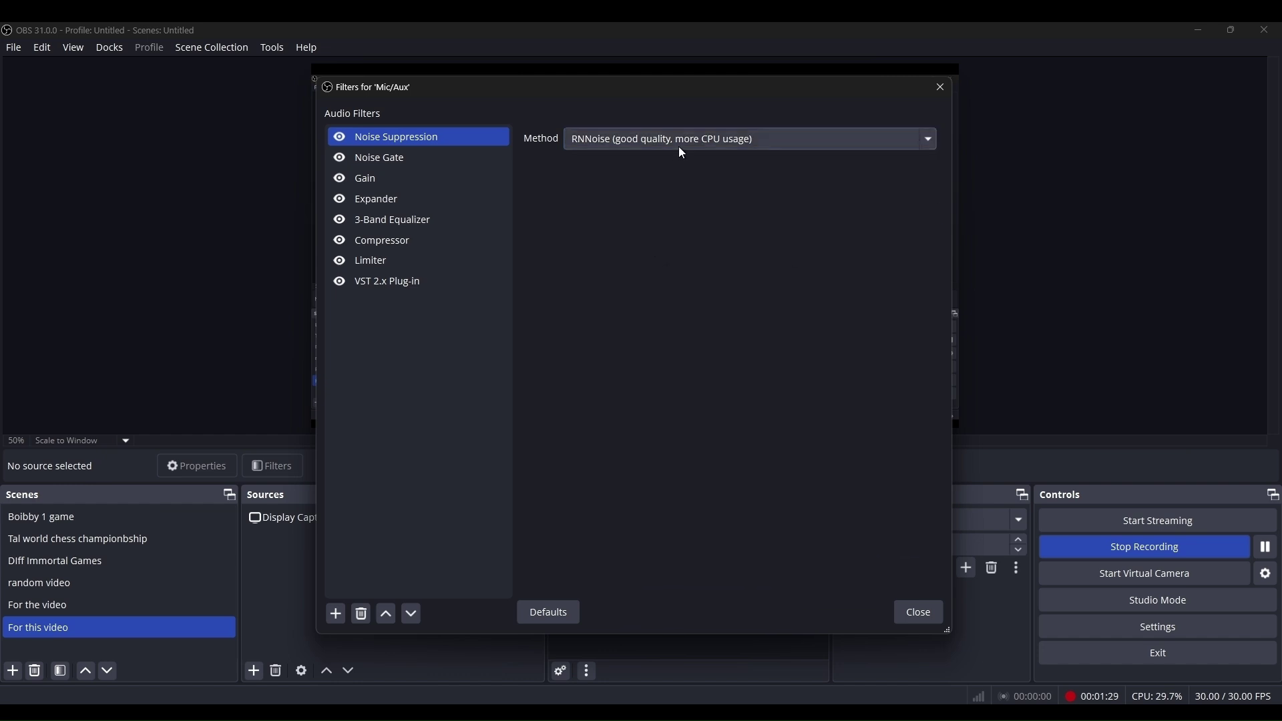
# - Review the microphone's Noise Gate and Gain settings, and check which filter types can be added without adding one
pyautogui.click(368, 164)
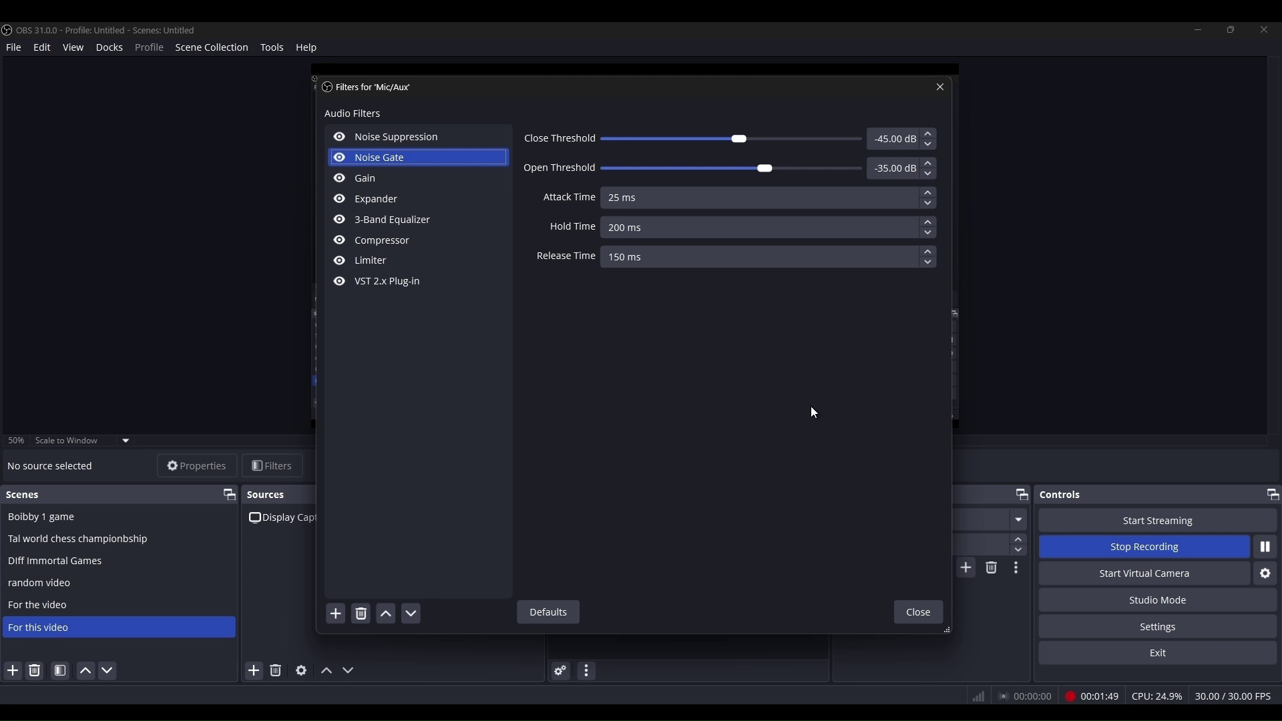
pyautogui.click(392, 179)
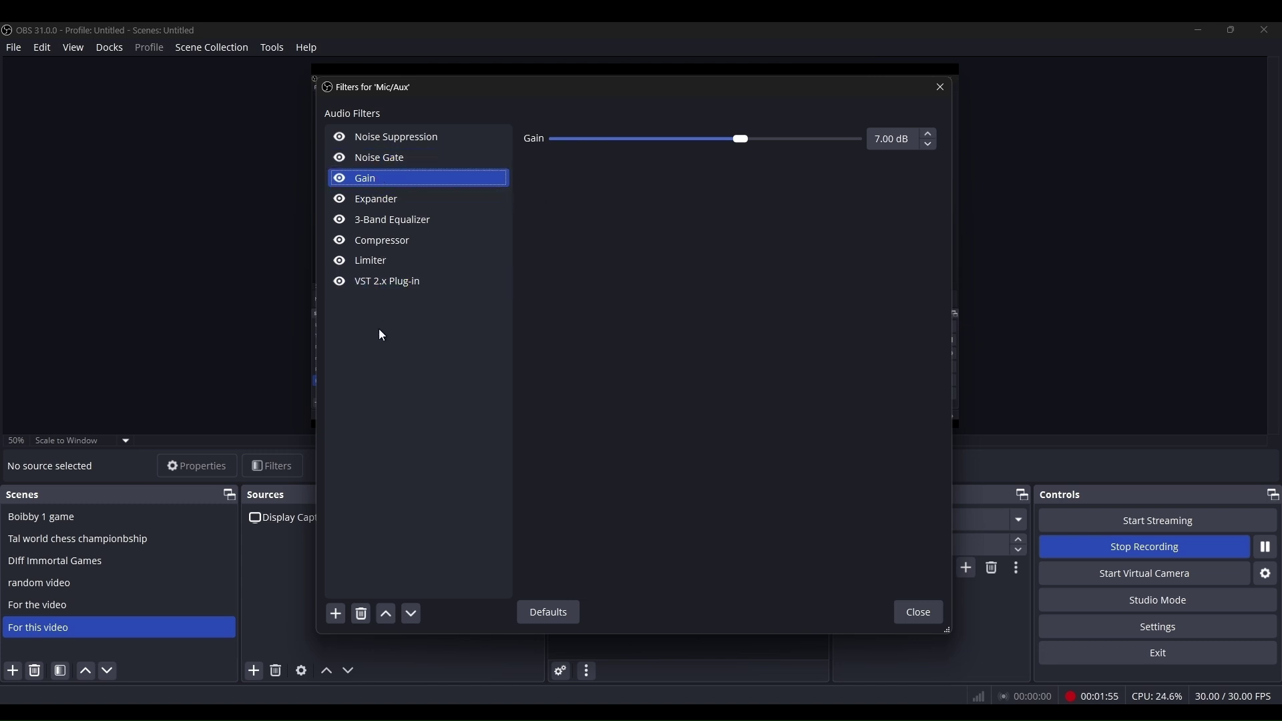
pyautogui.click(336, 616)
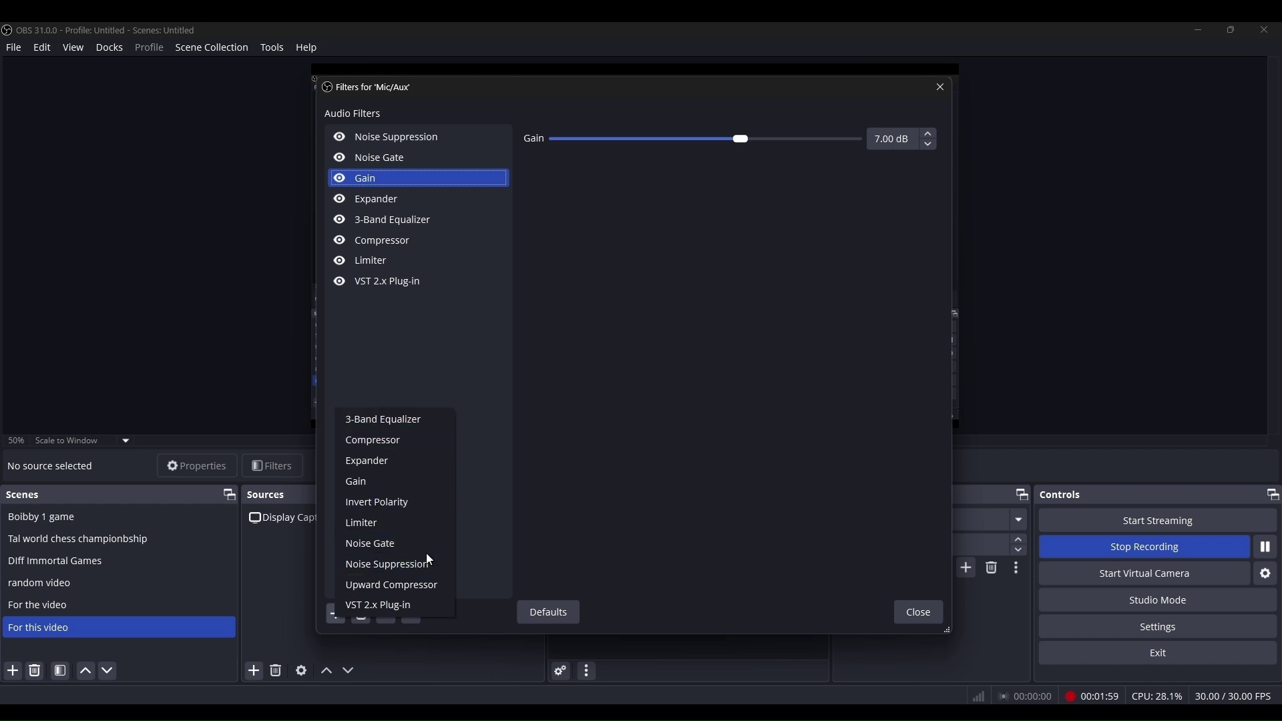
pyautogui.press('Escape')
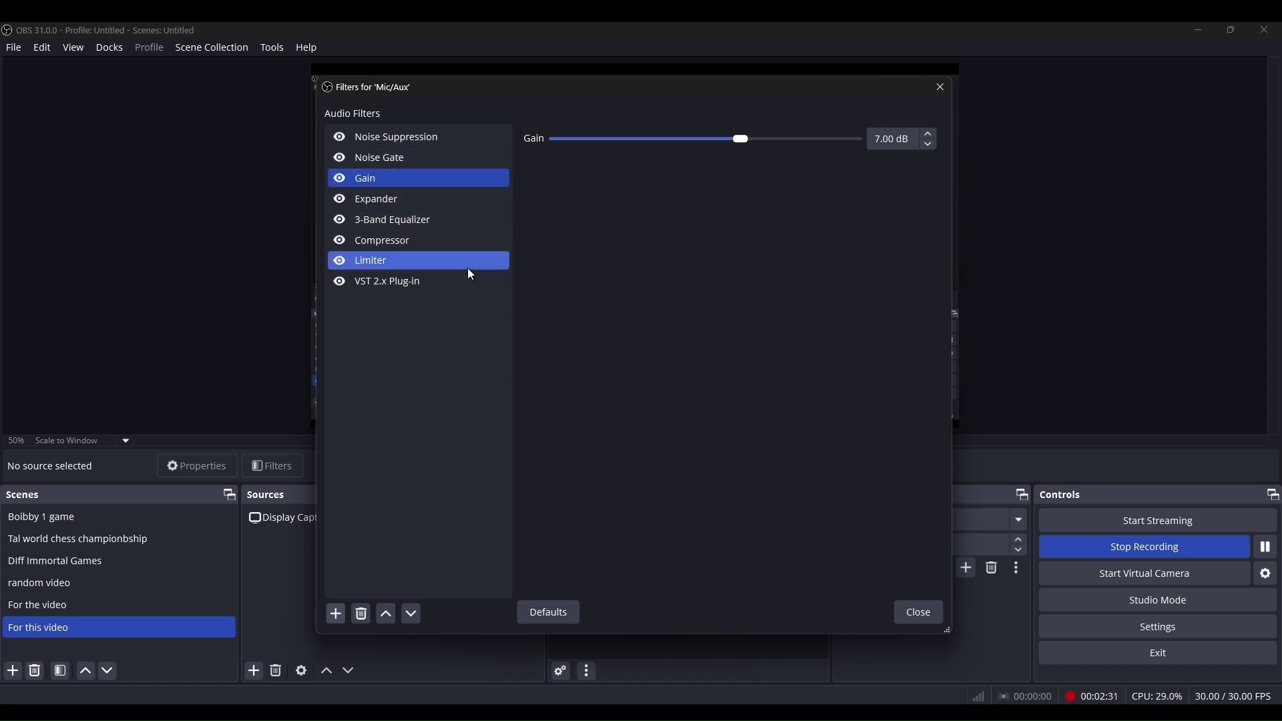
# - Review the microphone's Expander, 3-Band Equalizer, Compressor, Limiter and VST 2.x Plug-in settings, and close the filters
pyautogui.click(388, 201)
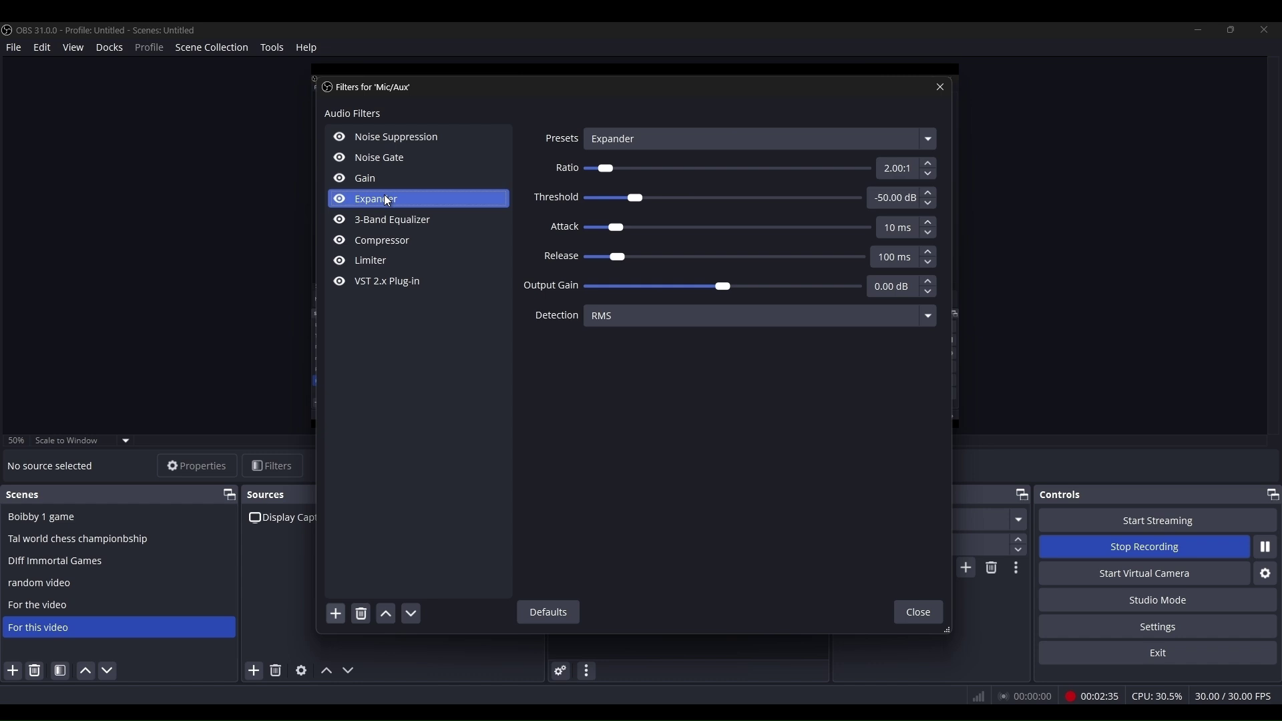
pyautogui.click(397, 220)
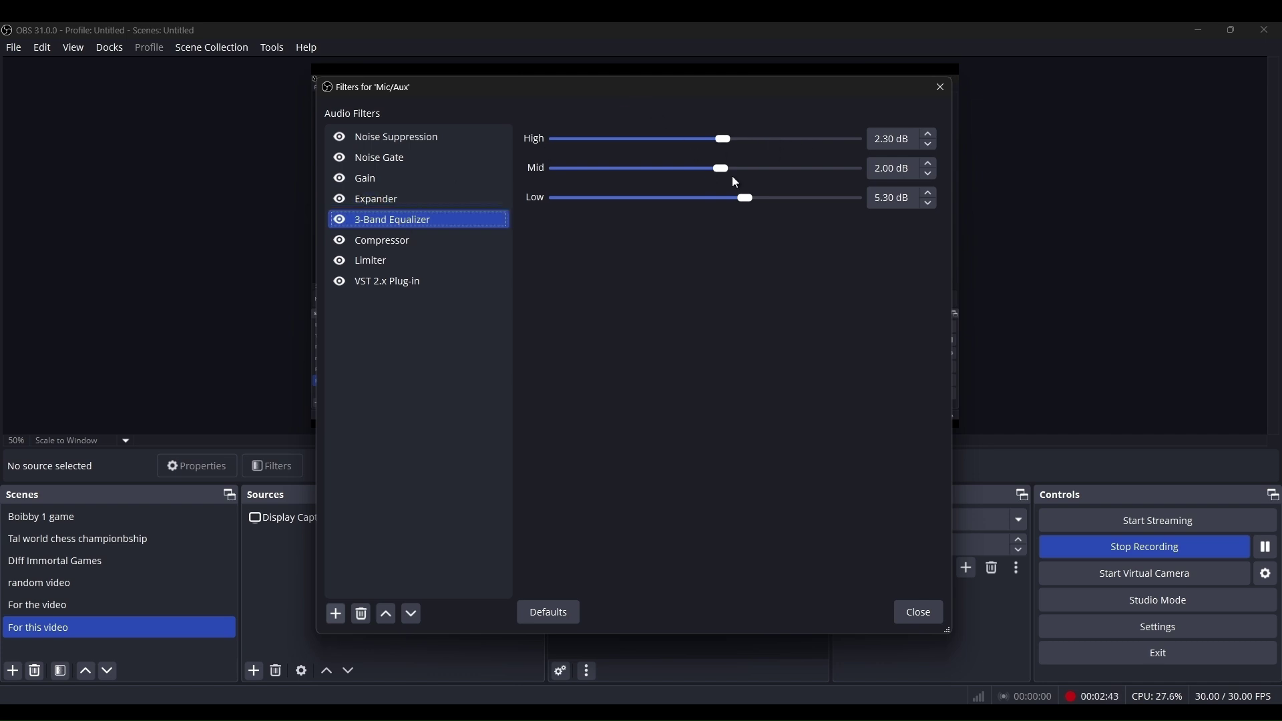
pyautogui.click(371, 246)
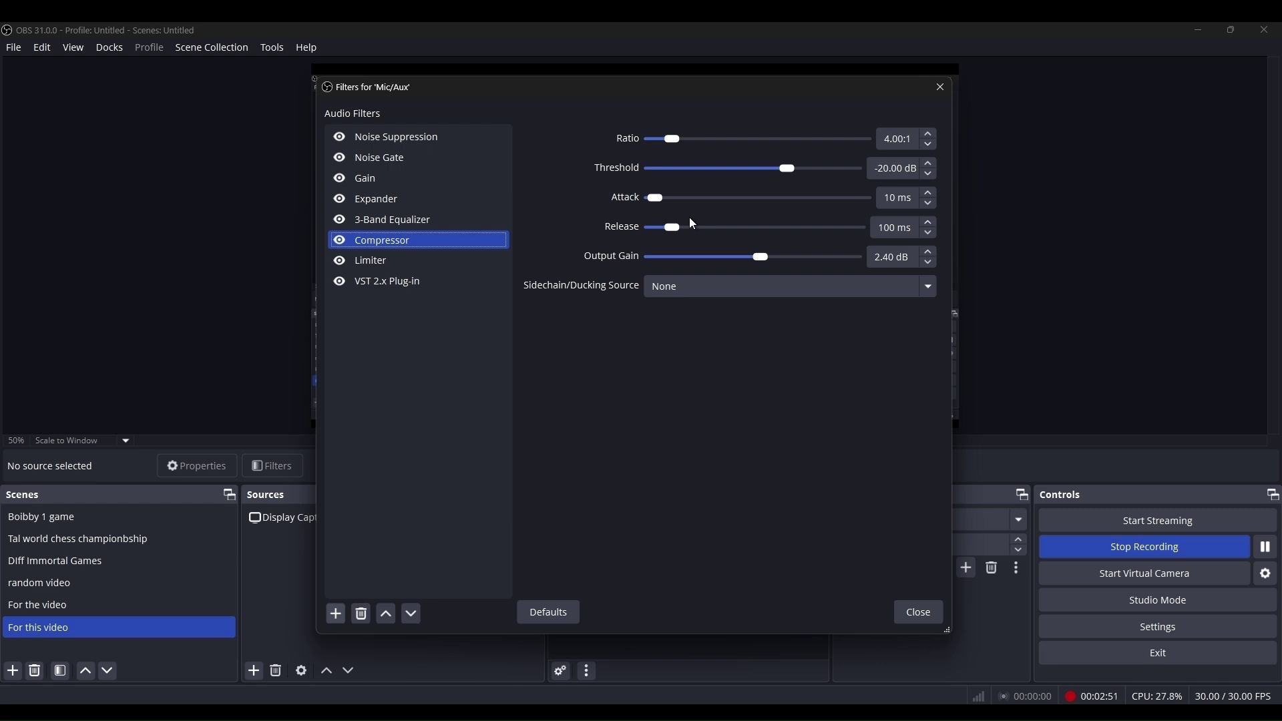
pyautogui.click(382, 267)
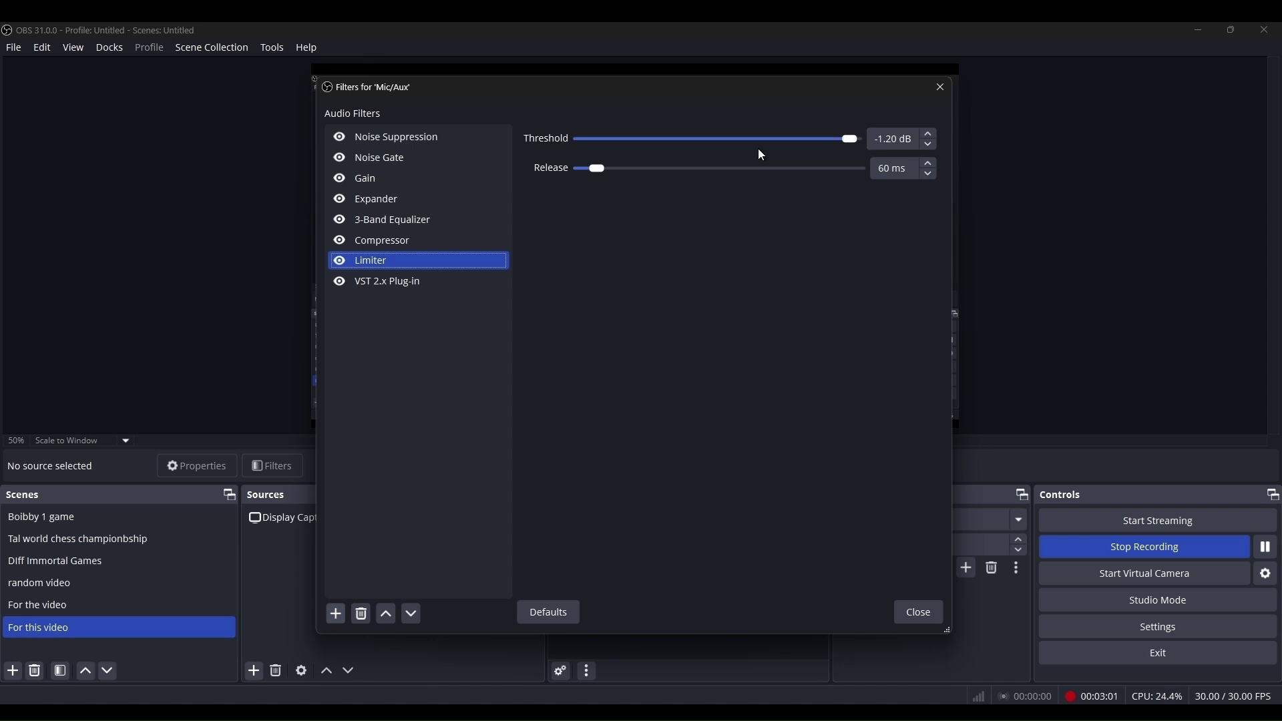
pyautogui.click(419, 284)
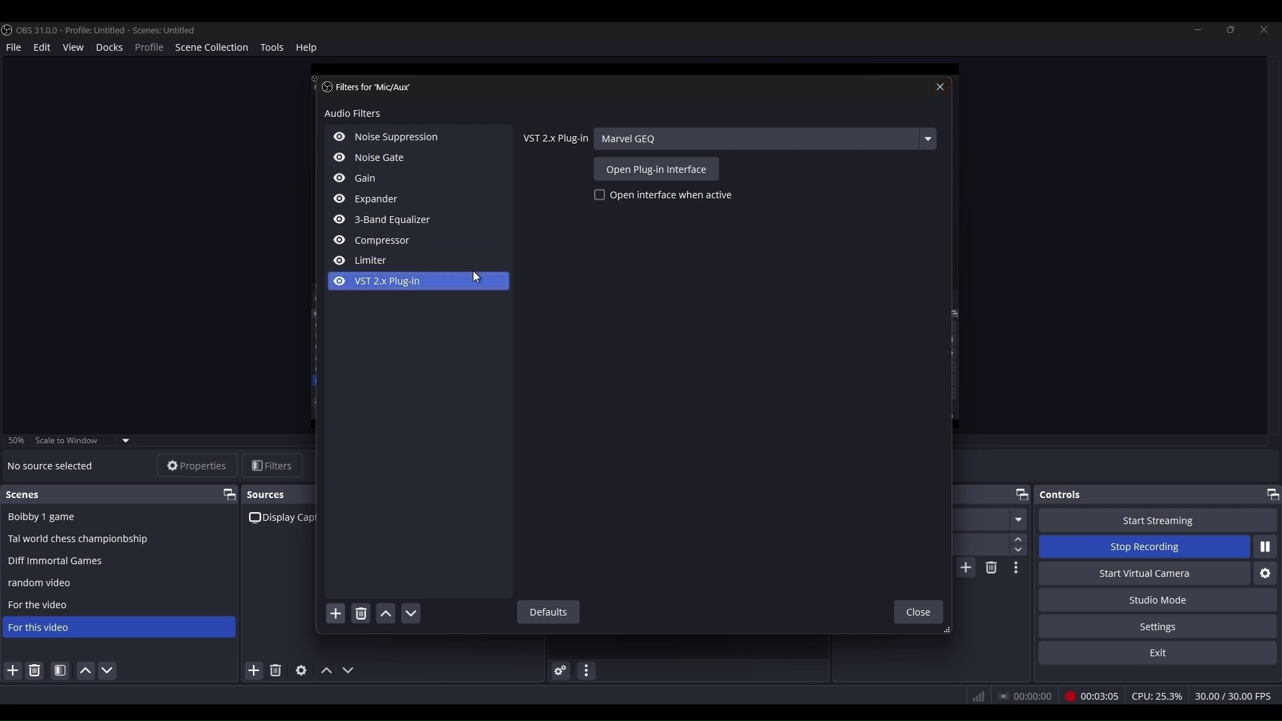
pyautogui.click(950, 88)
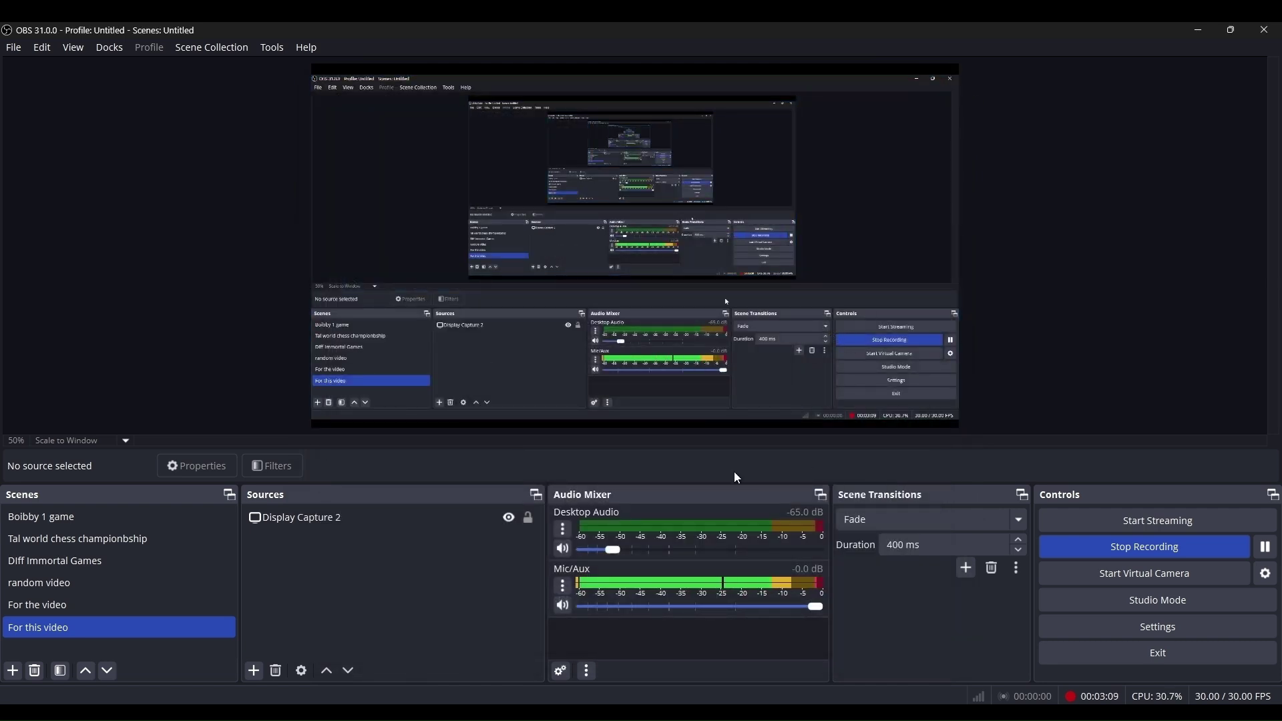
pyautogui.keyDown('shift'); pyautogui.click(195, 609); pyautogui.keyUp('shift')
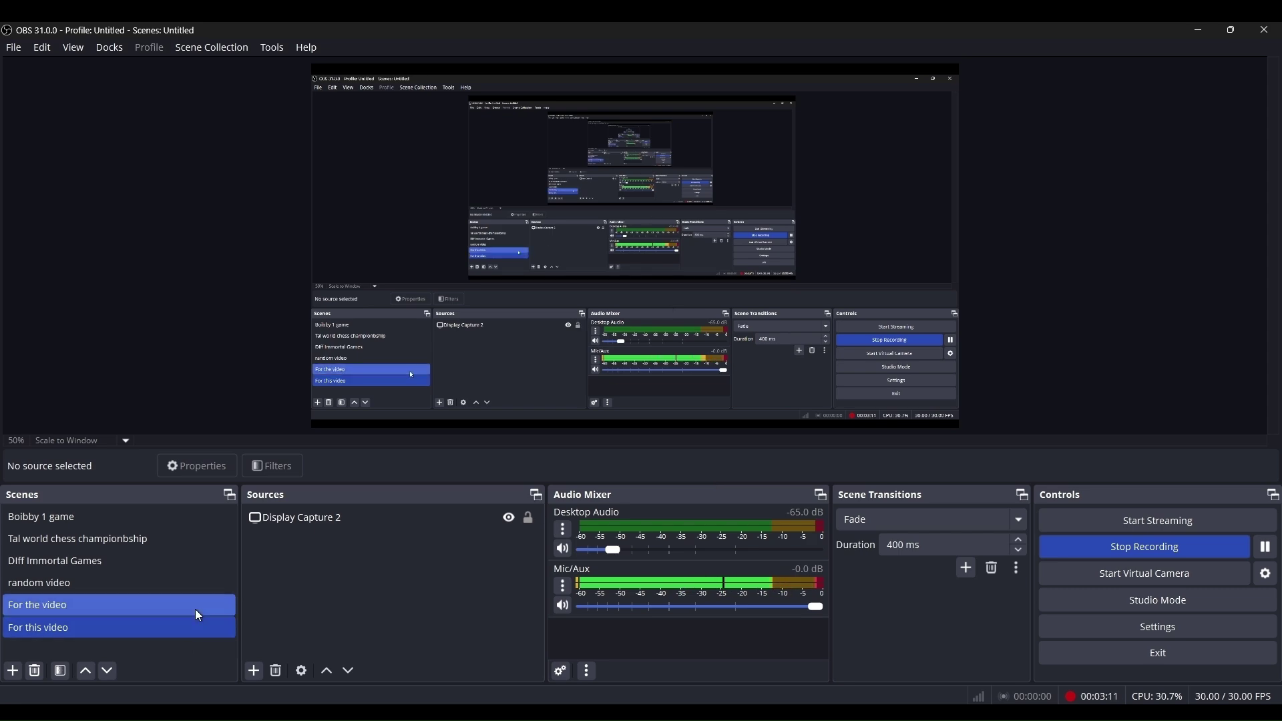
pyautogui.click(151, 631)
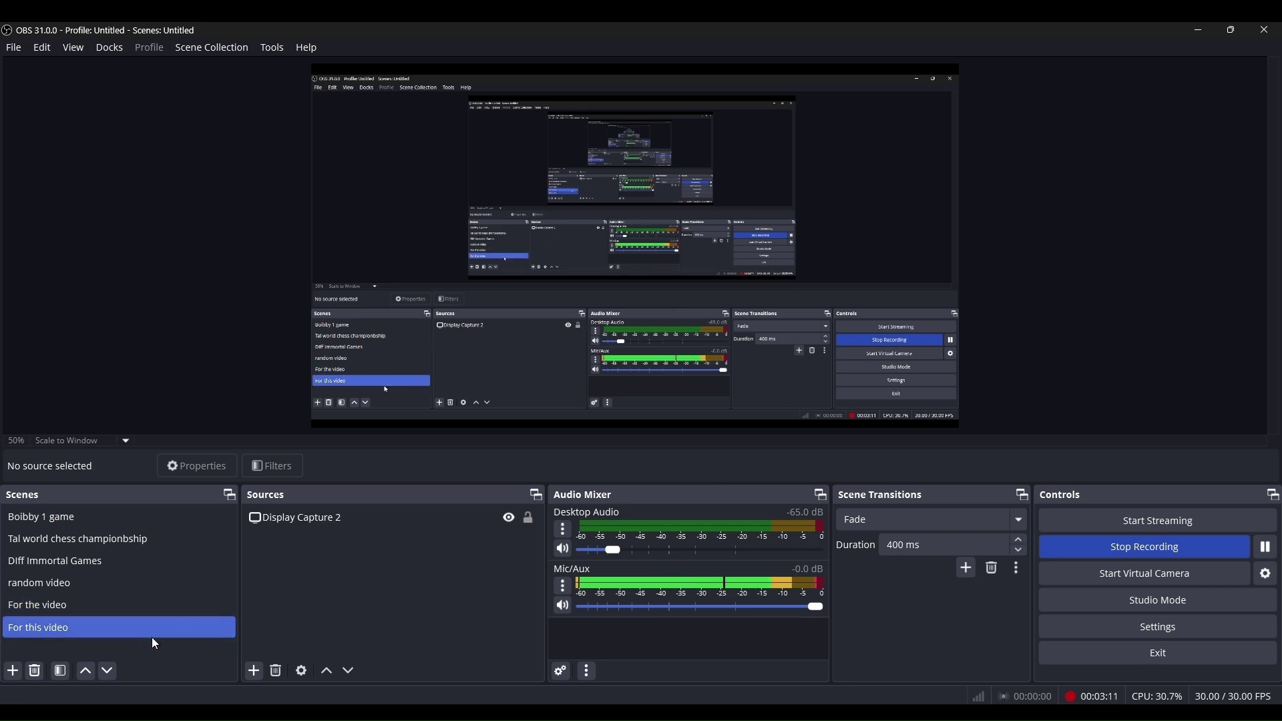
pyautogui.keyDown('shift'); pyautogui.click(105, 611); pyautogui.keyUp('shift')
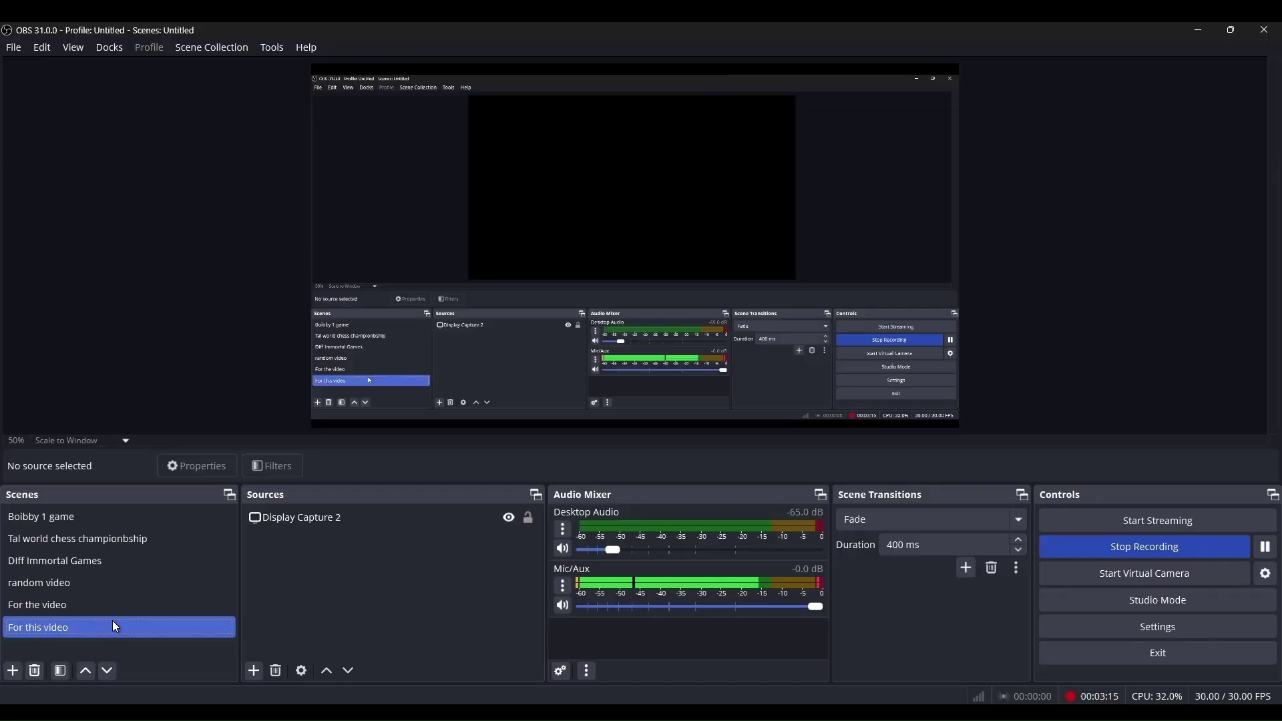
pyautogui.keyDown('shift'); pyautogui.click(9, 613); pyautogui.keyUp('shift')
pyautogui.click(12, 626)
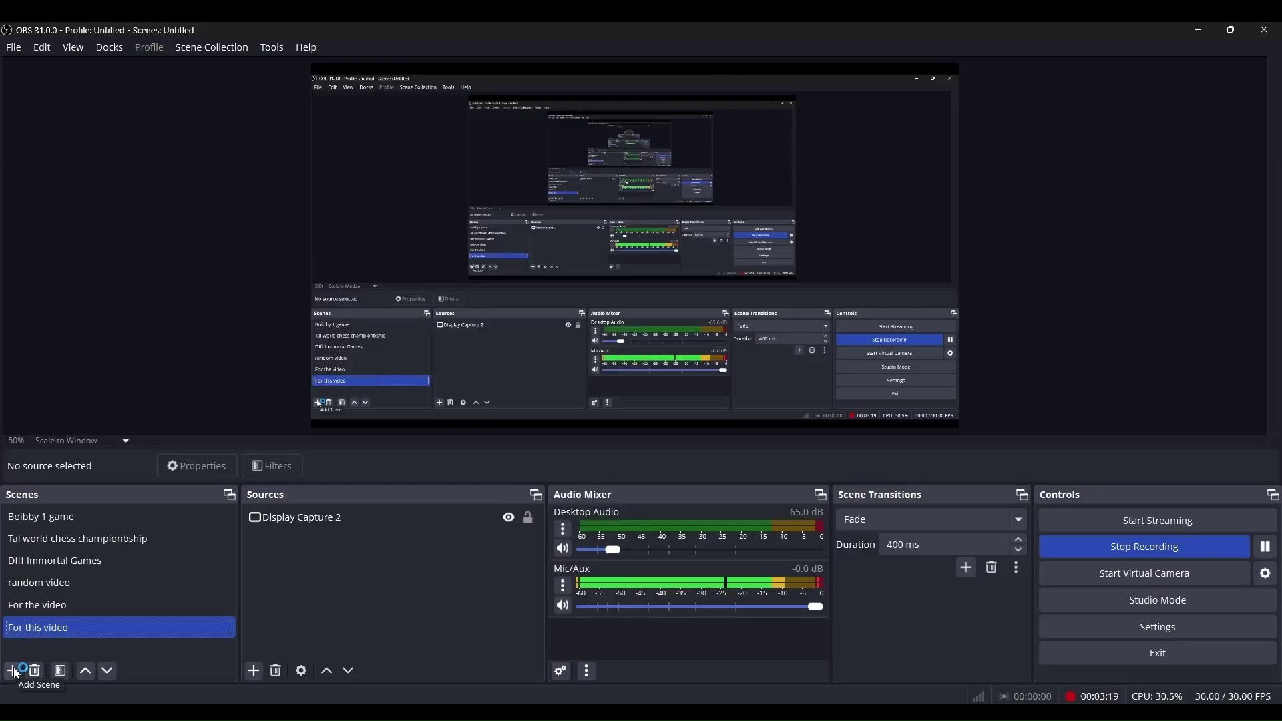
# - Add a new scene named "Template for youtube"
pyautogui.click(13, 673)
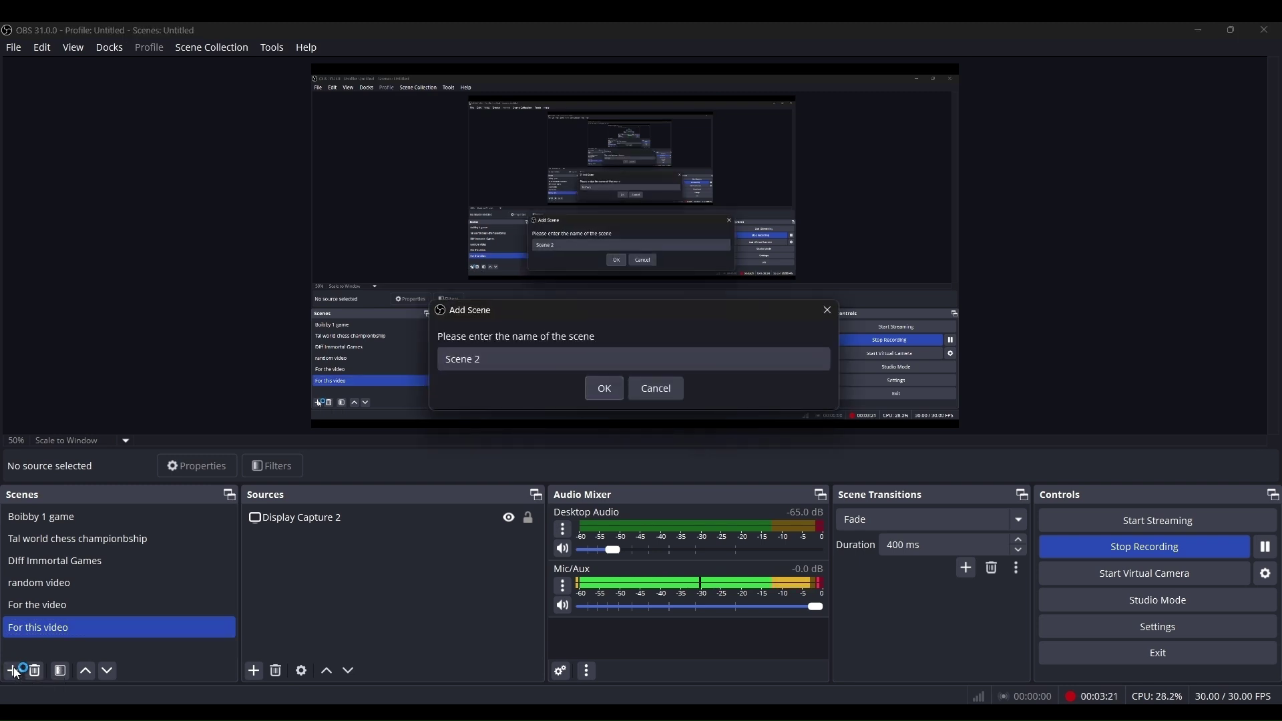
pyautogui.click(503, 367)
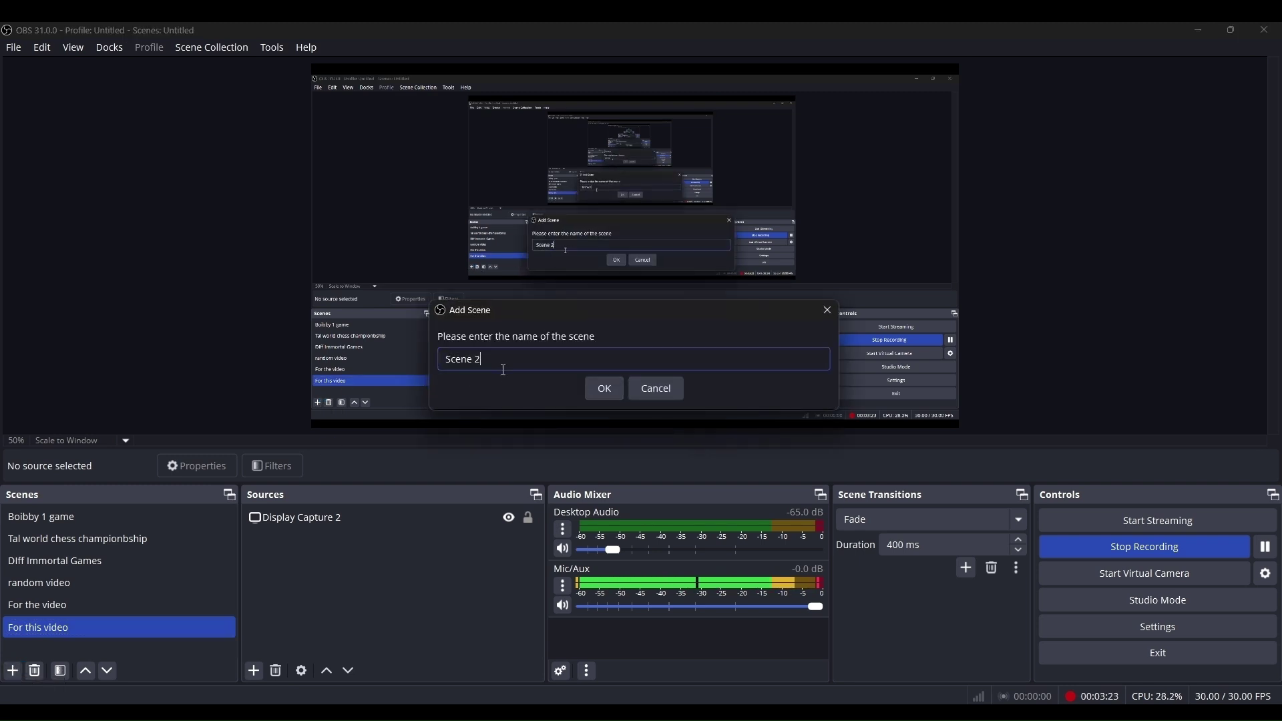
pyautogui.press('BackSpace')
pyautogui.press('BackSpace')
pyautogui.press('BackSpace')
pyautogui.press('BackSpace')
pyautogui.press('BackSpace')
pyautogui.press('BackSpace')
pyautogui.press('BackSpace')
pyautogui.write('Te')
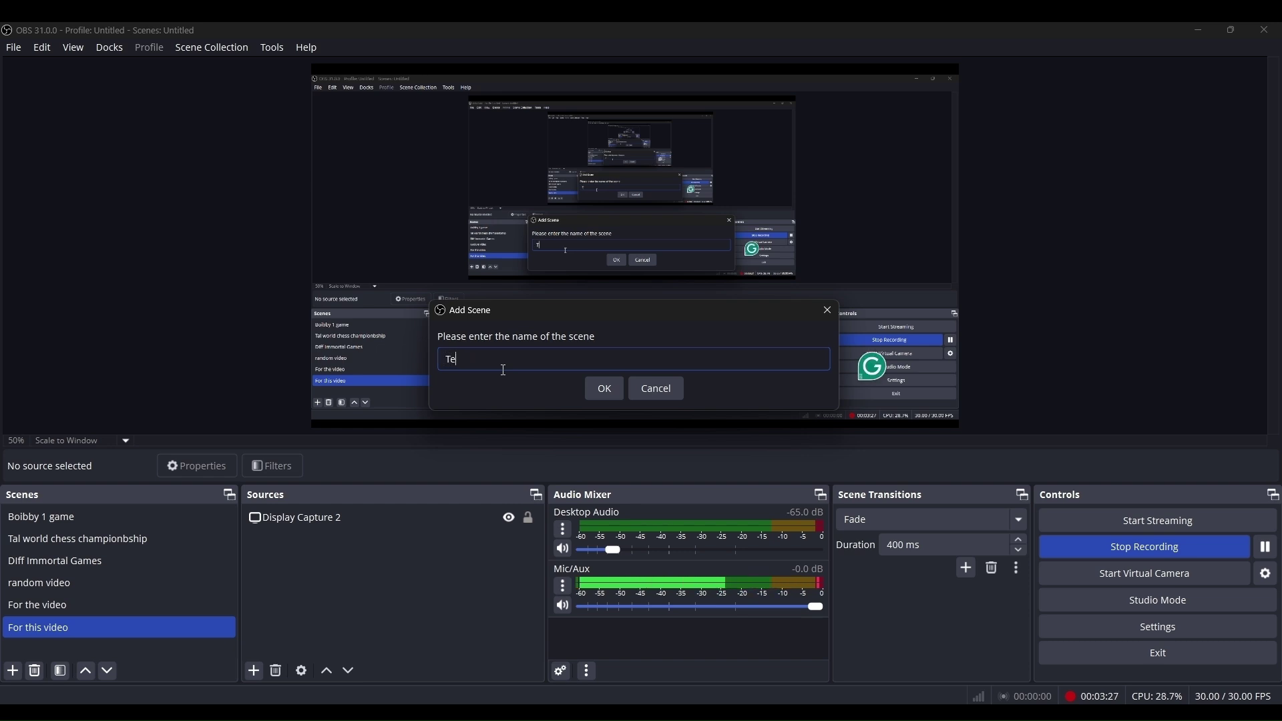
pyautogui.write('mpla')
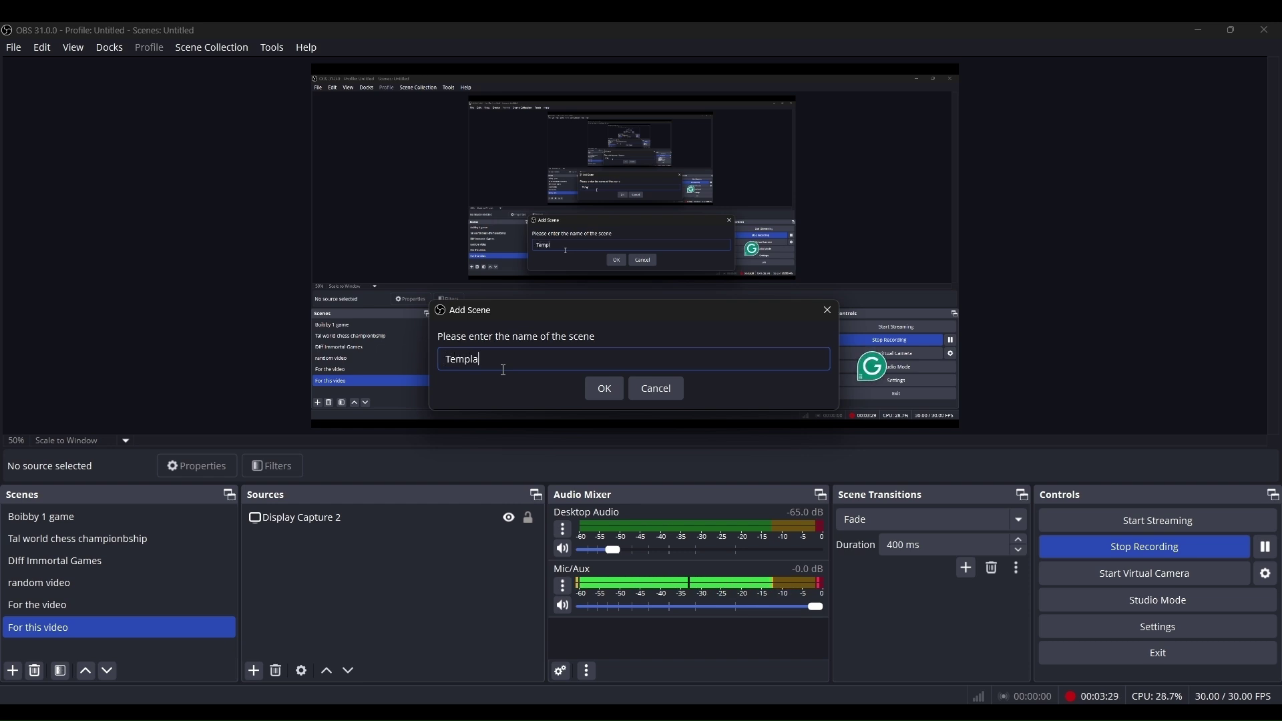
pyautogui.write('te for youtube')
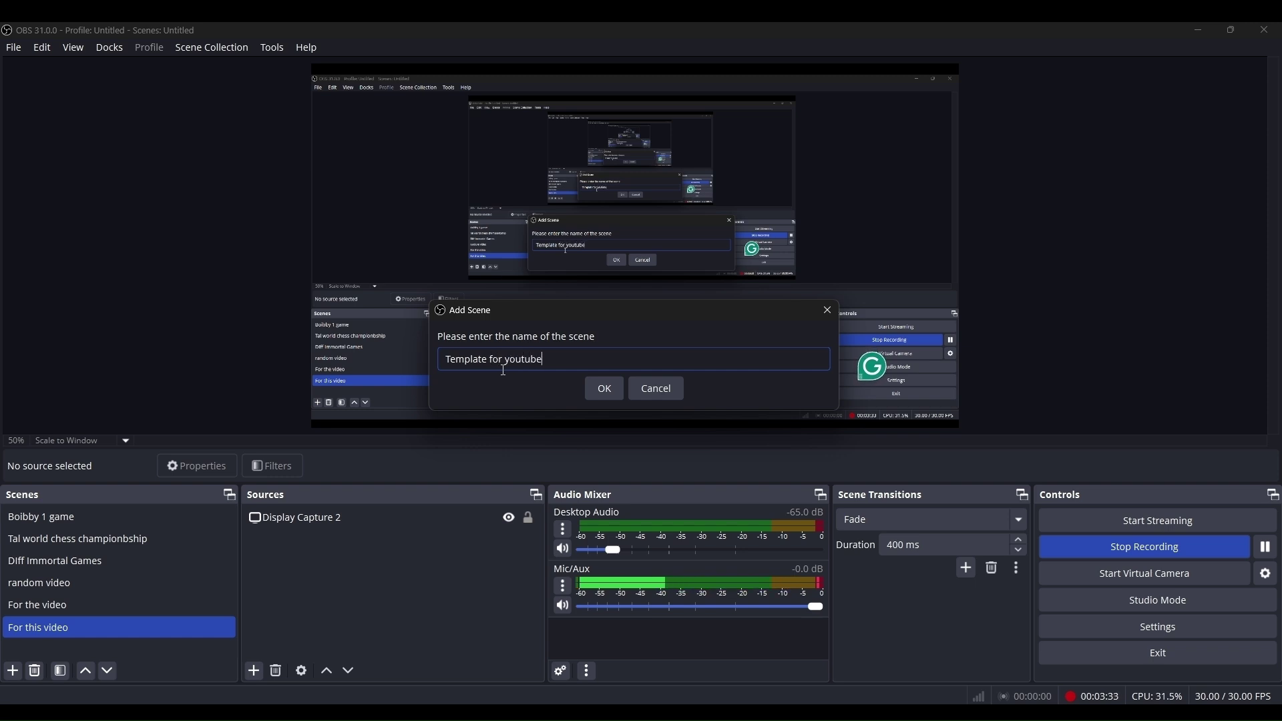
pyautogui.click(595, 388)
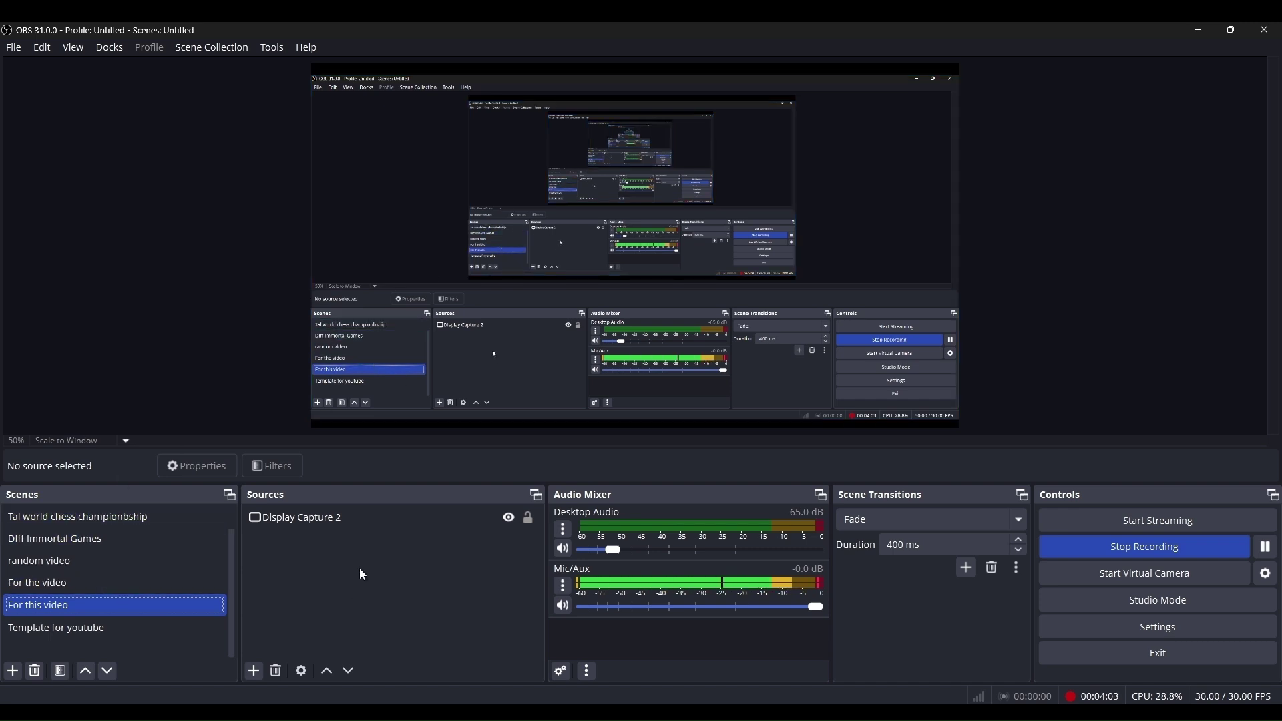
# - Stop the current recording and start a new one with the "For this video" scene
pyautogui.click(1157, 553)
pyautogui.click(1153, 548)
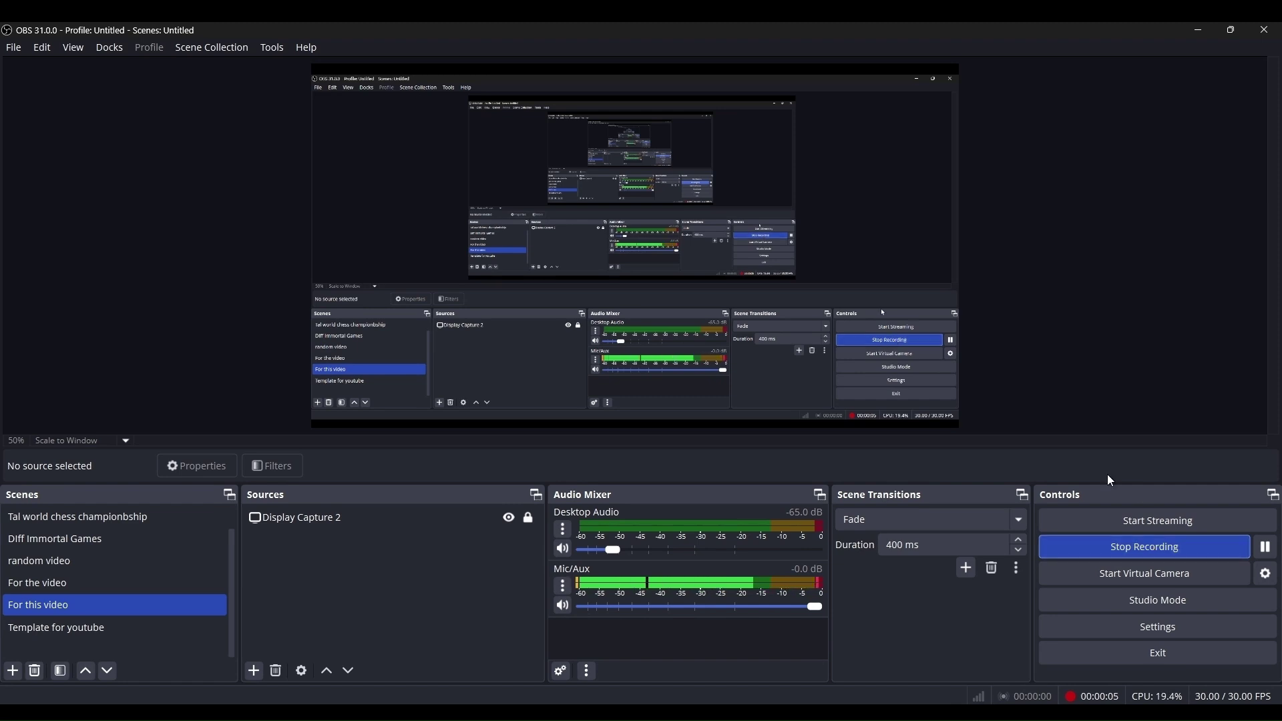
pyautogui.click(18, 521)
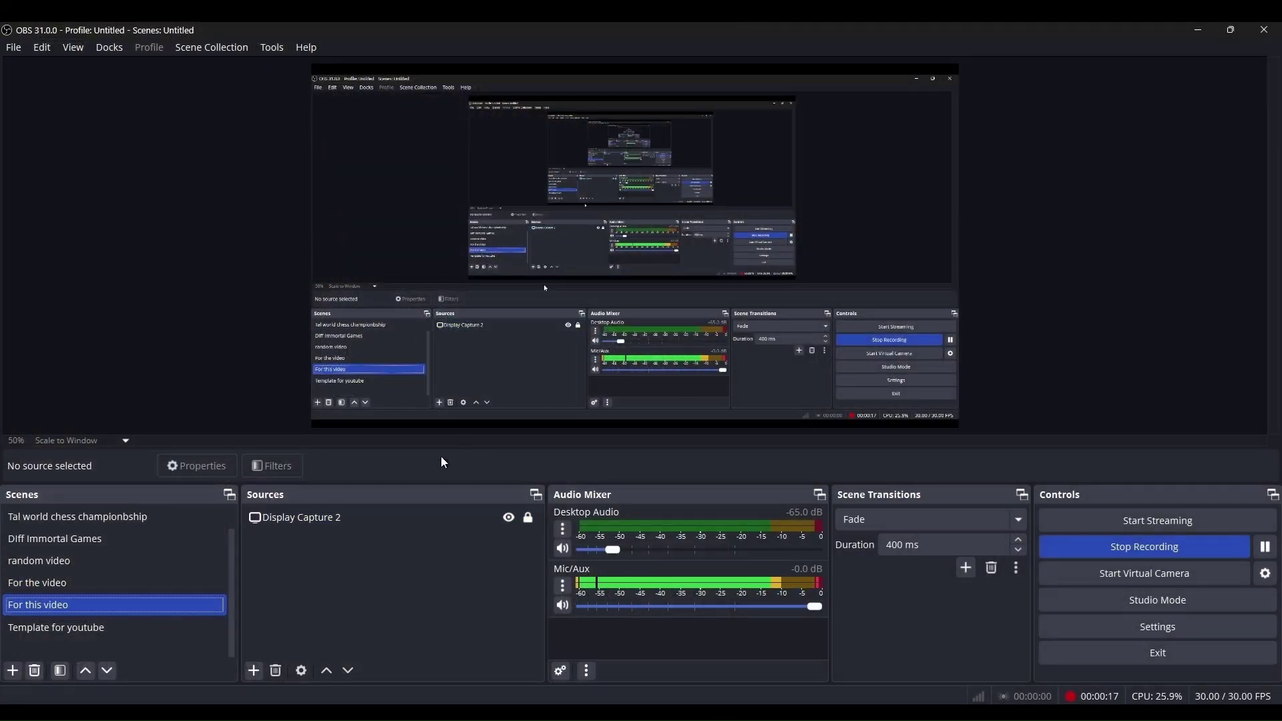
# - Add a Video Capture Device source named "Camera" with its default device settings and remove it from the scene
pyautogui.click(252, 672)
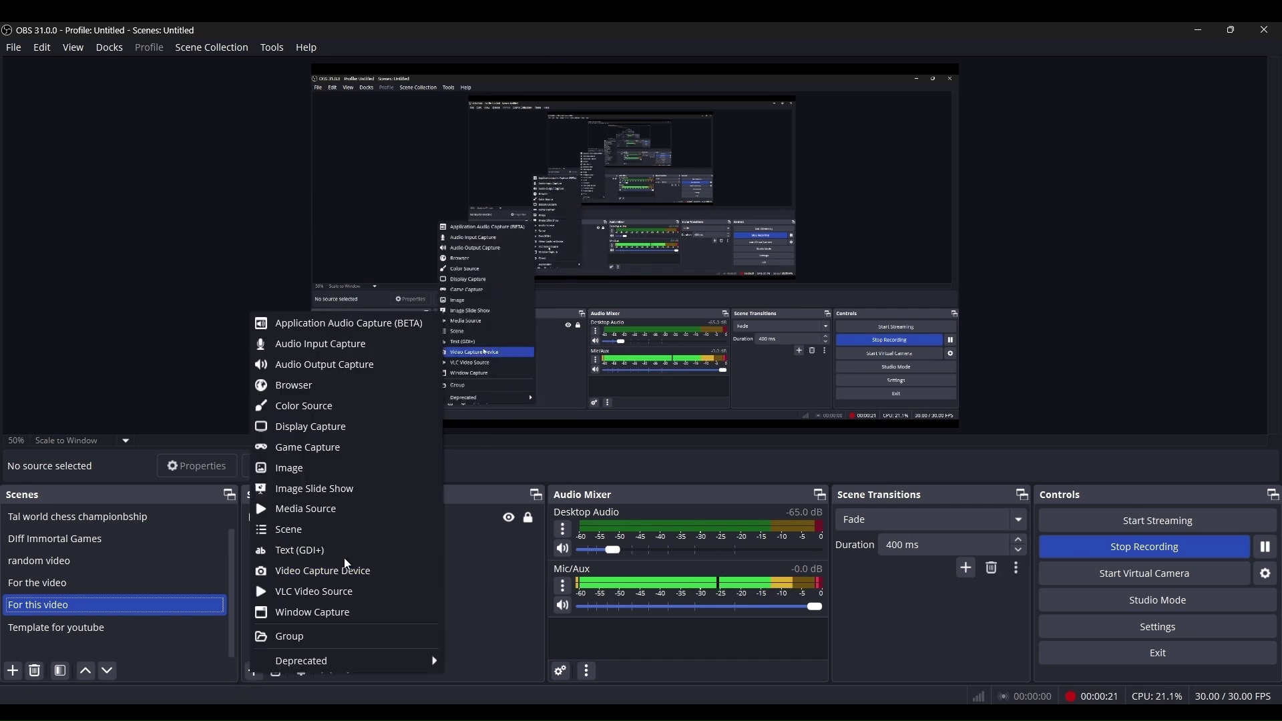
pyautogui.click(450, 584)
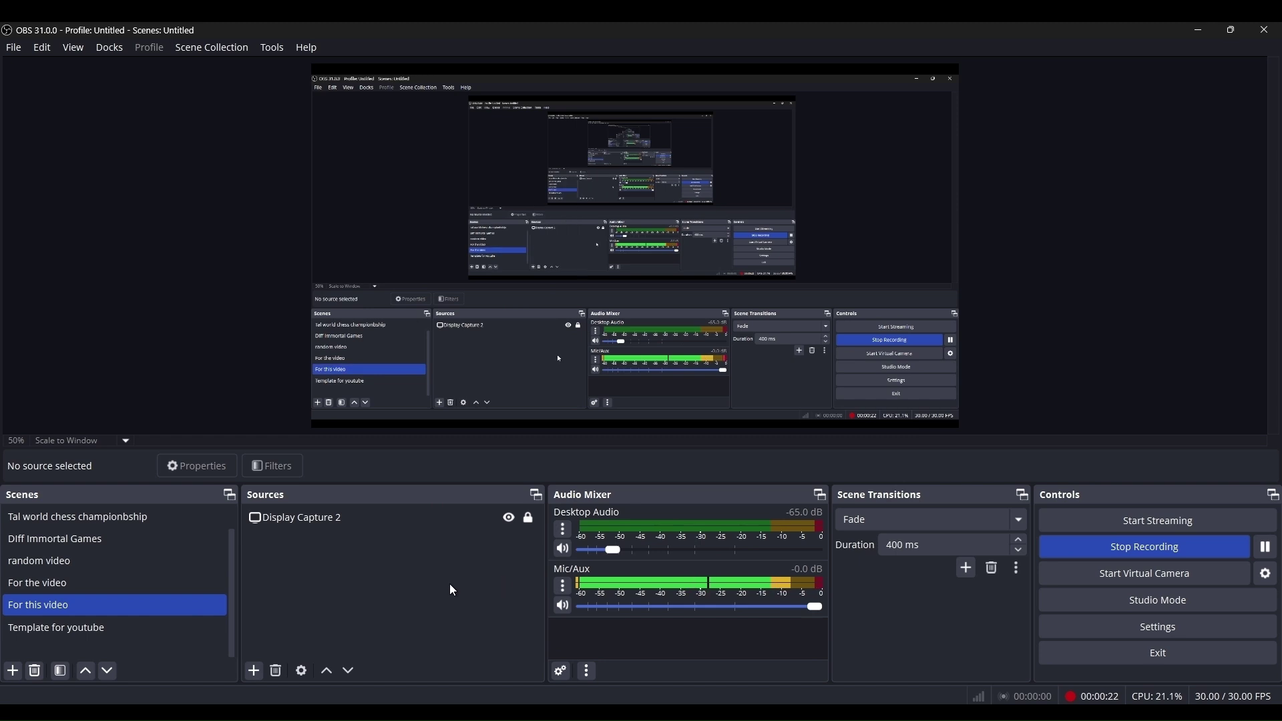
pyautogui.click(255, 673)
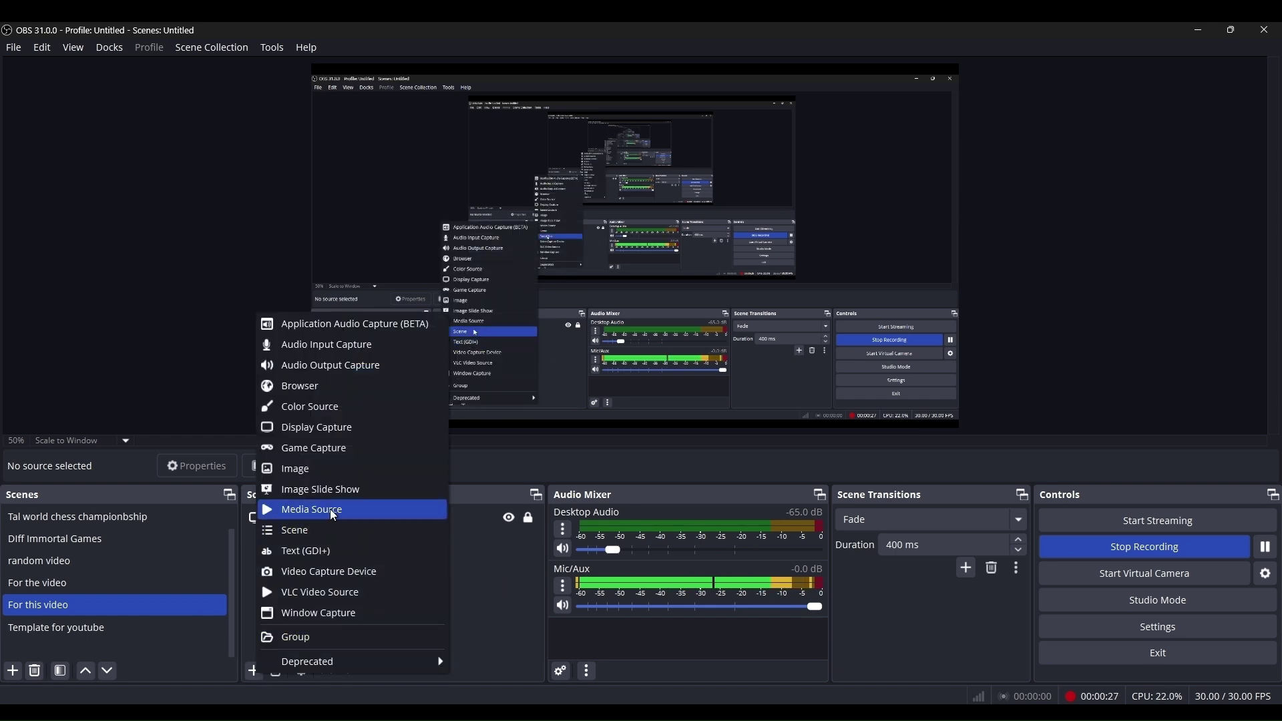
pyautogui.click(332, 577)
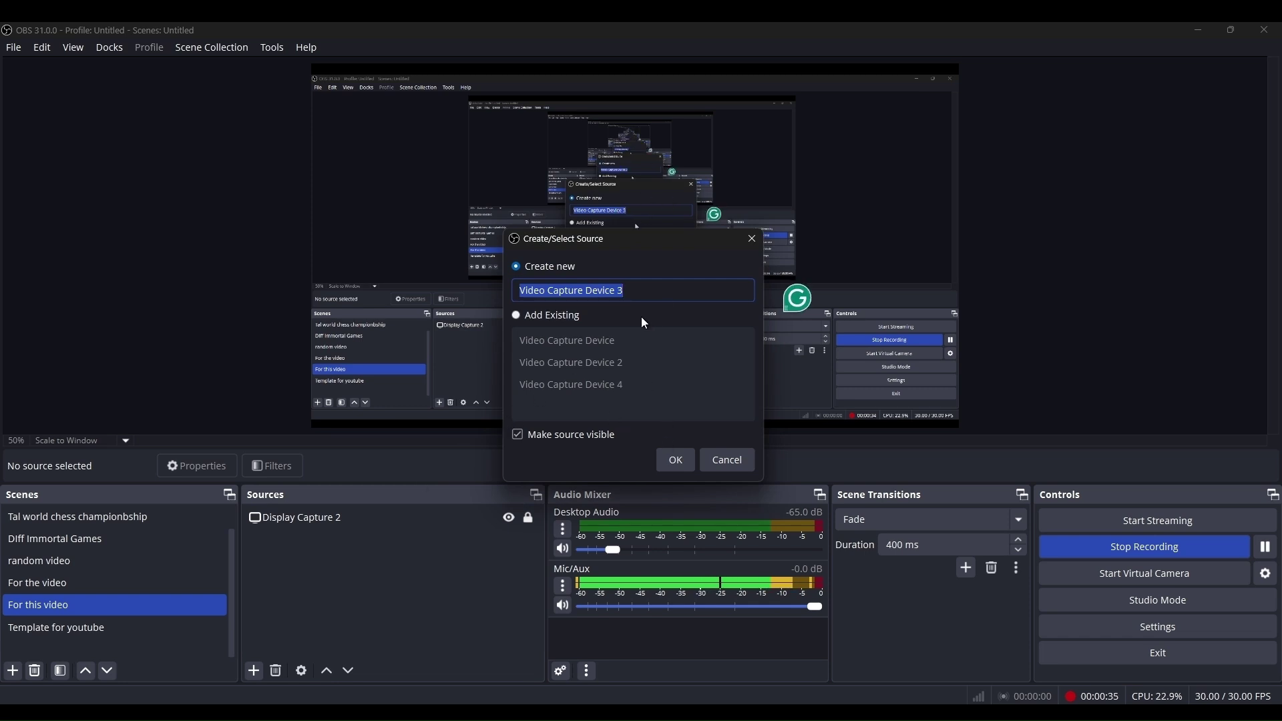
pyautogui.press('BackSpace')
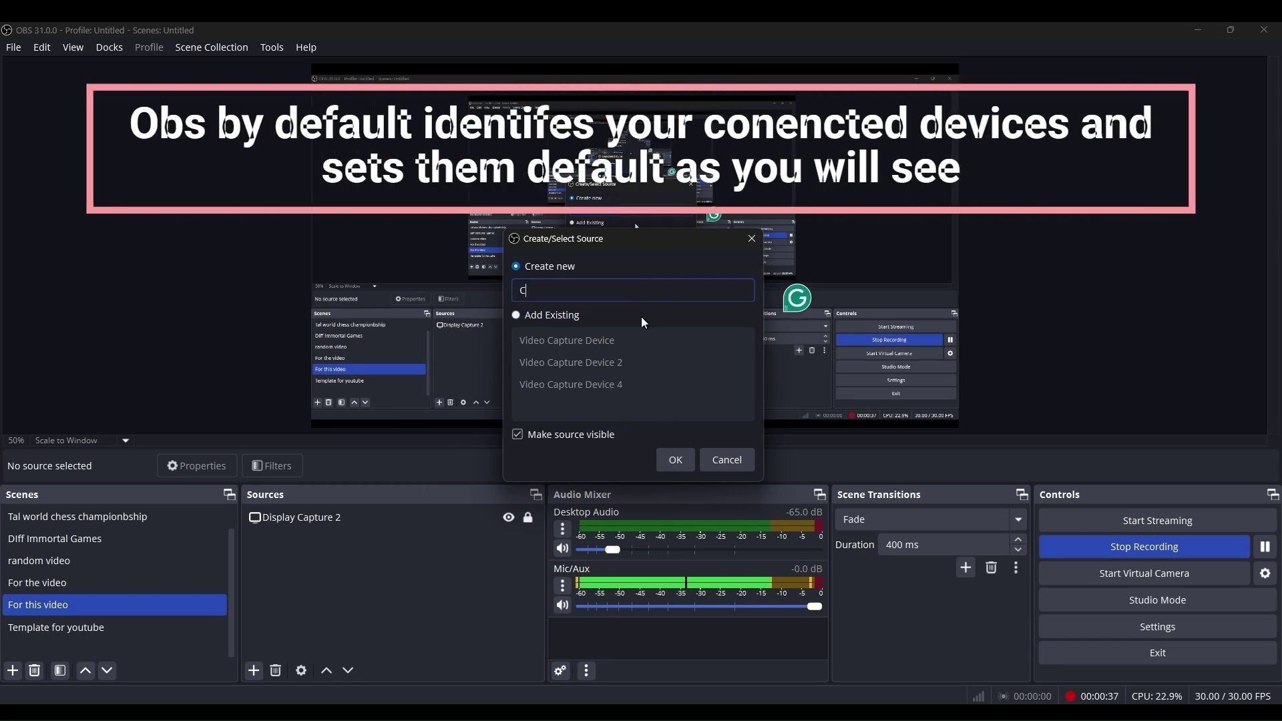
pyautogui.write('Camera')
pyautogui.click(687, 459)
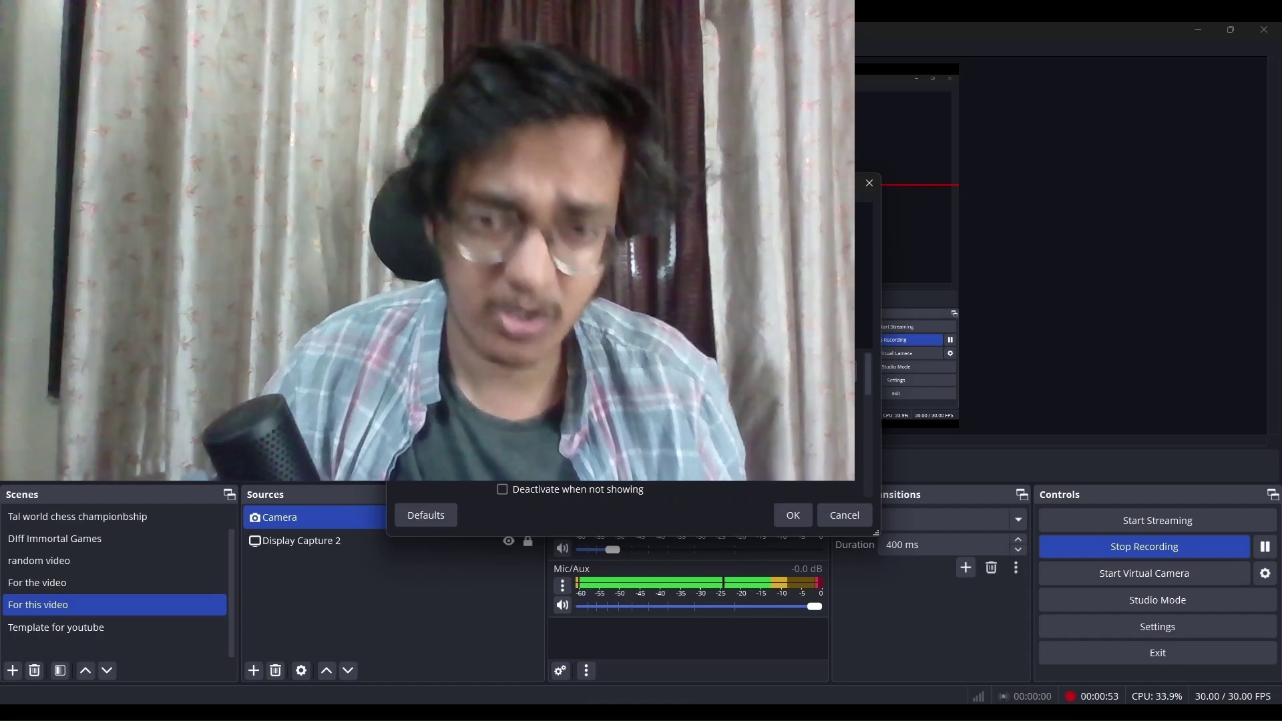
pyautogui.click(786, 518)
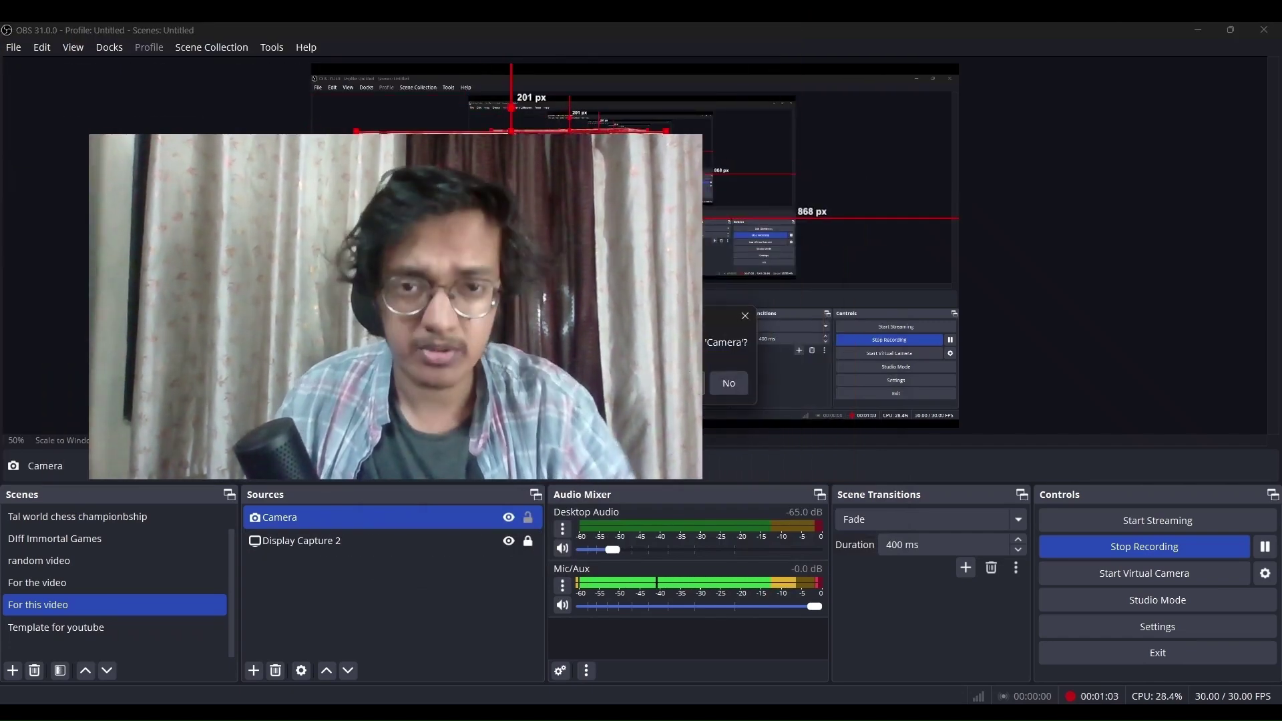
pyautogui.press('Delete')
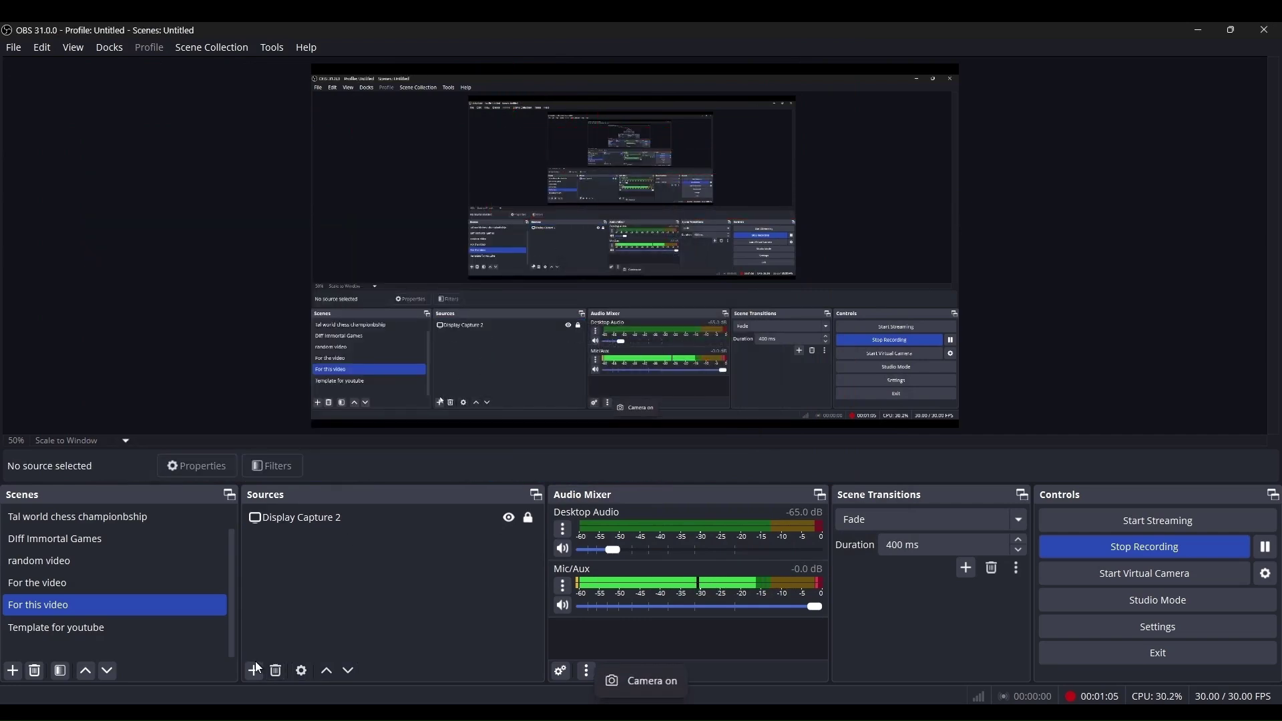
# - Add a new Video Capture Device source to the scene, accepting the suggested name and default device settings
pyautogui.click(255, 670)
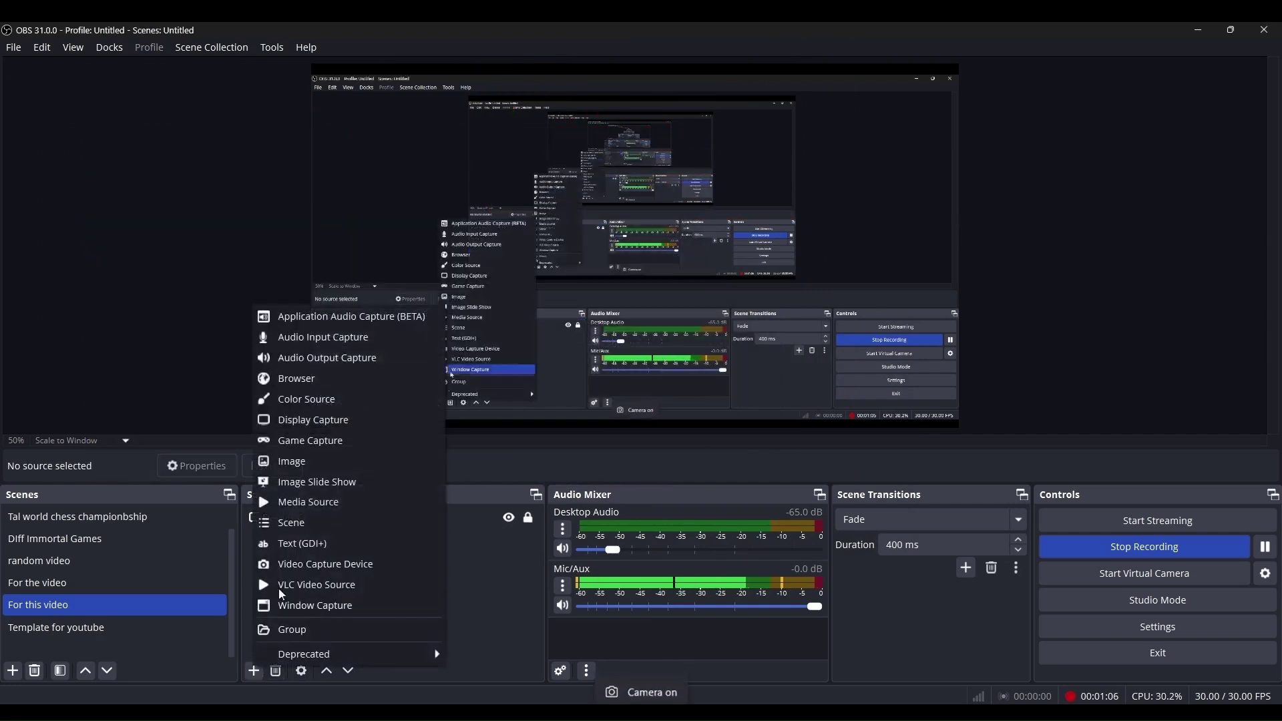
pyautogui.click(315, 566)
pyautogui.click(674, 460)
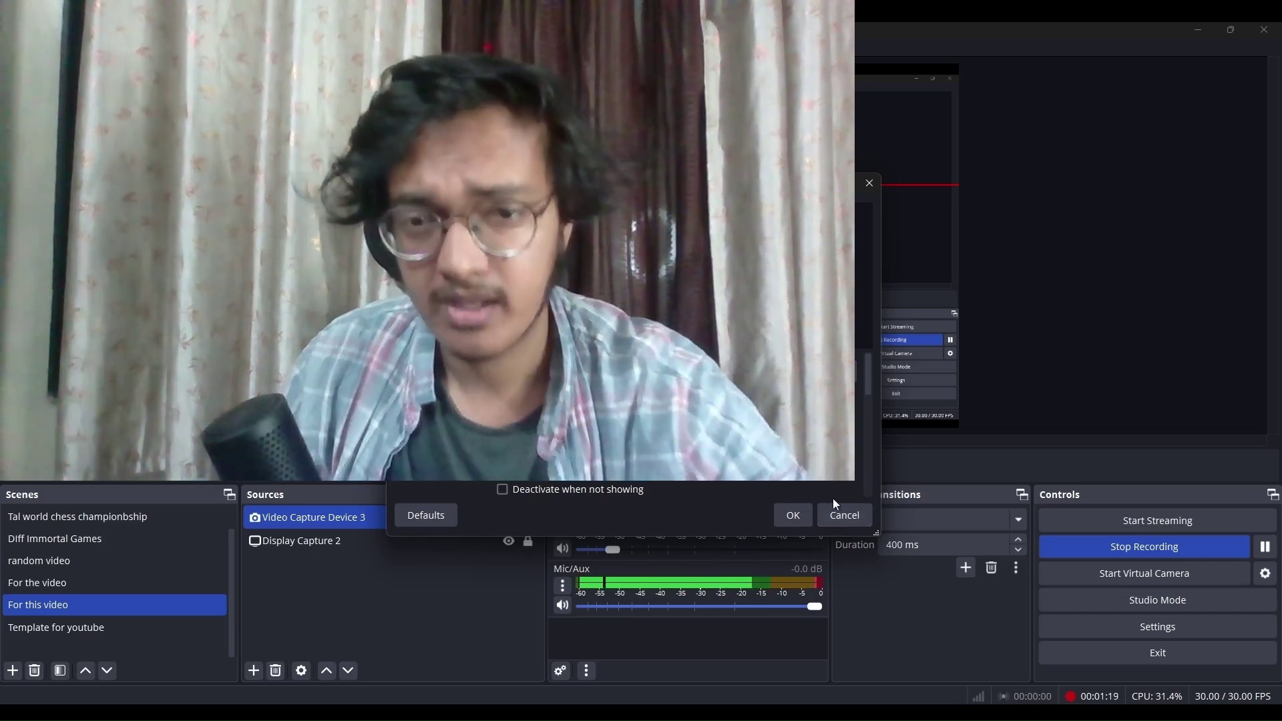
pyautogui.click(798, 512)
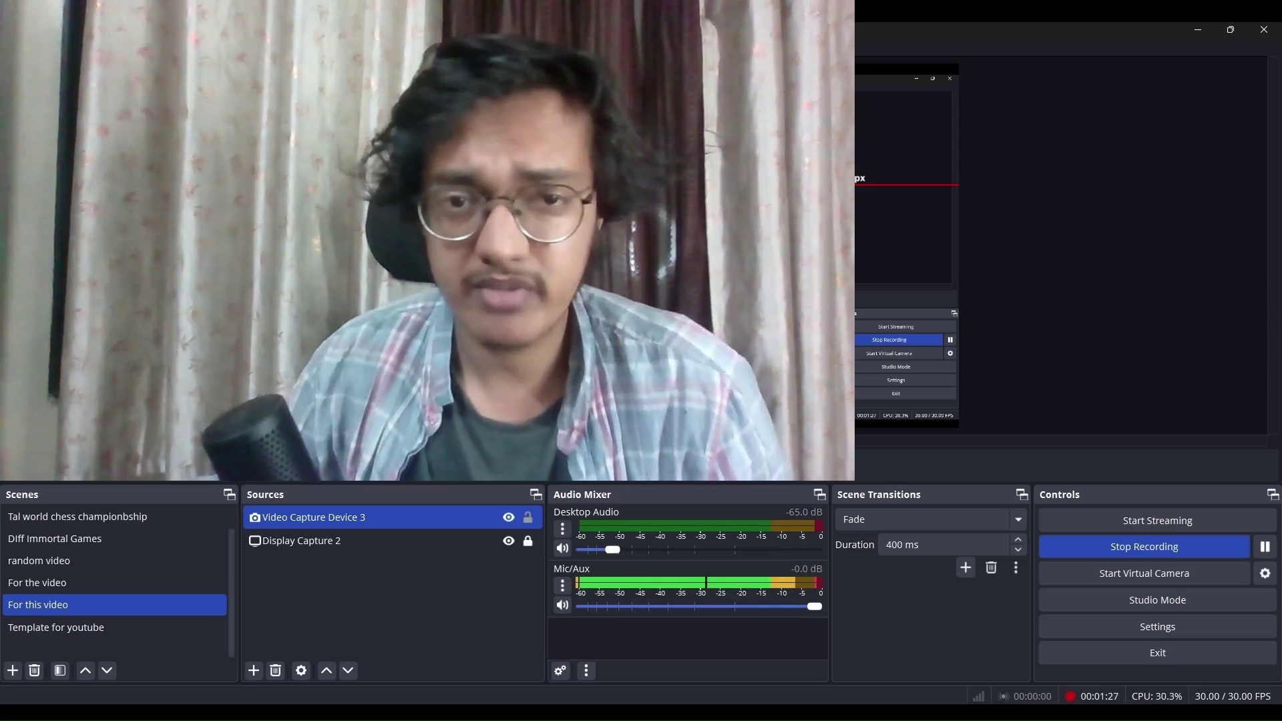
# - Flip the camera source horizontally and place it, cropped and reduced, about 44 px from the canvas's right edge and 190 px from its top
pyautogui.rightClick(628, 400)
pyautogui.press('Escape')
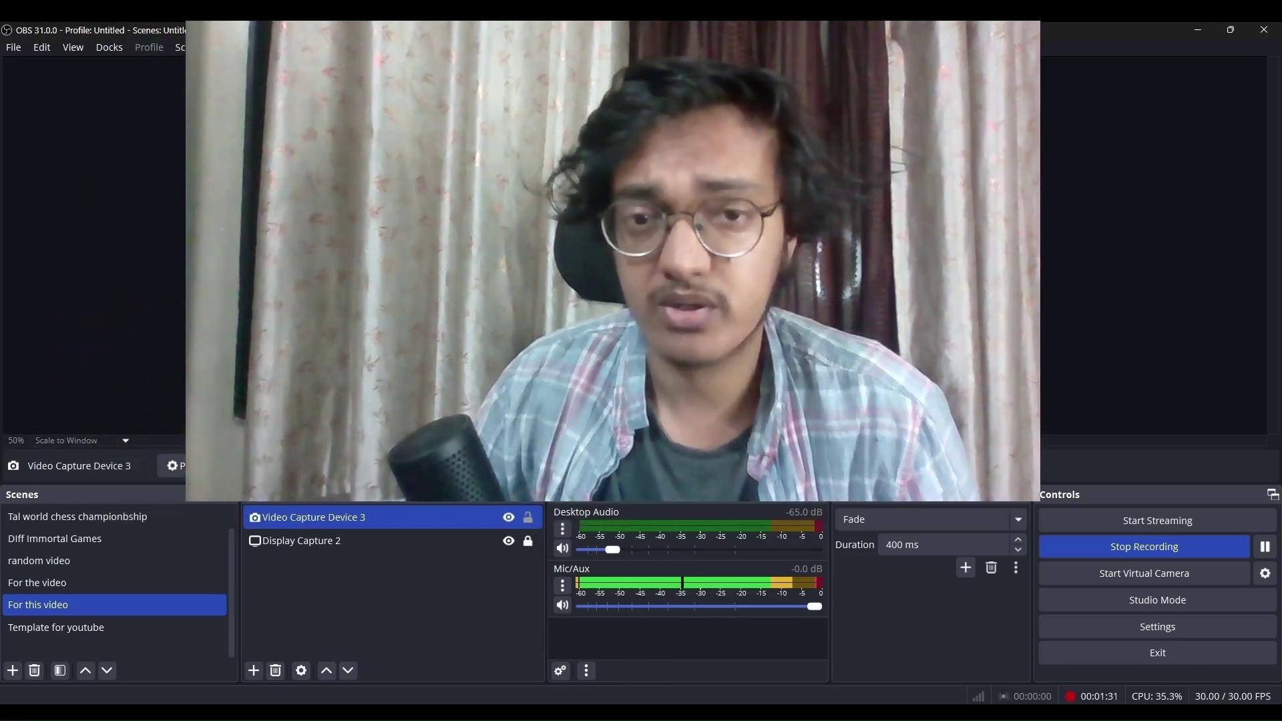
pyautogui.rightClick(666, 434)
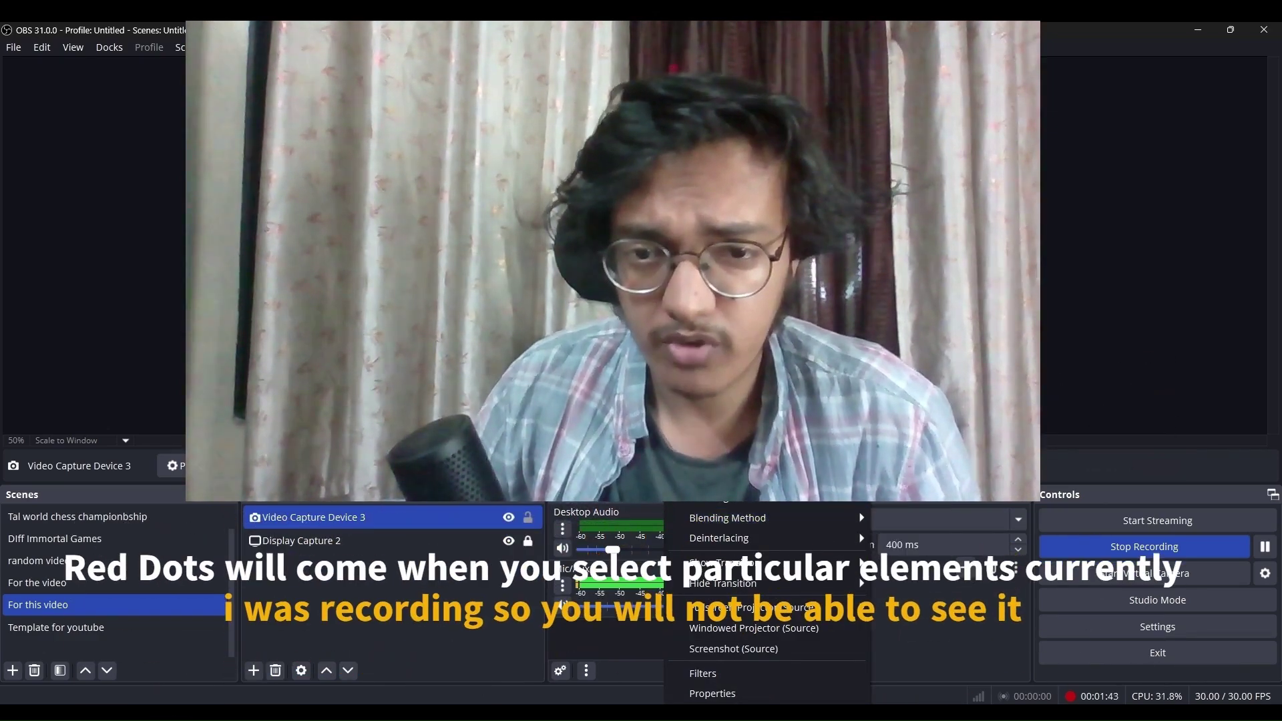
pyautogui.moveTo(768, 500)
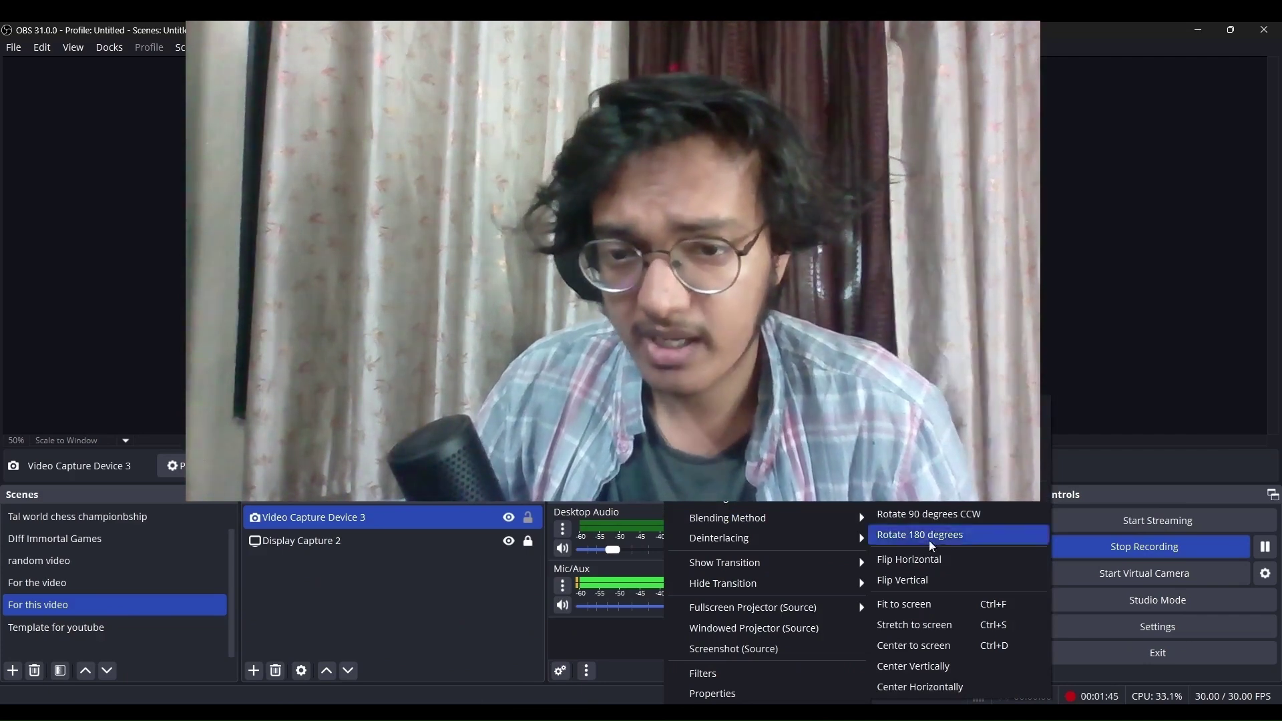
pyautogui.click(928, 561)
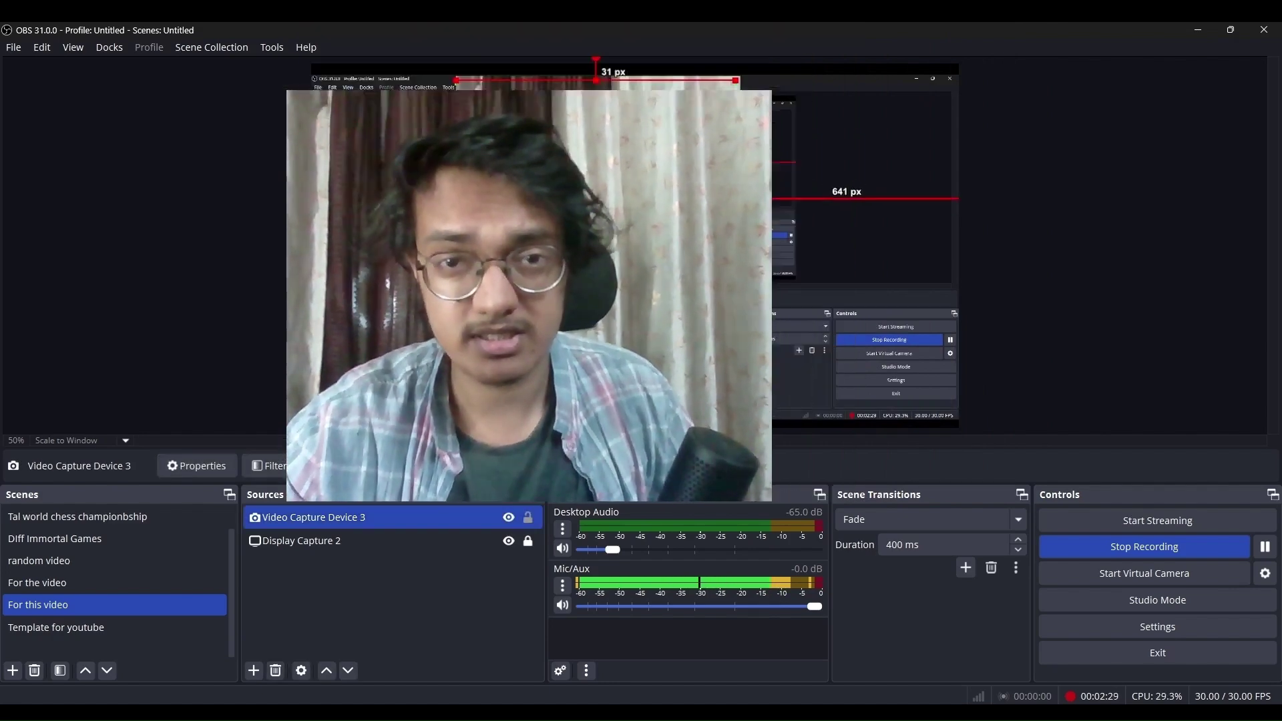
pyautogui.moveTo(744, 185); pyautogui.dragTo(890, 177)
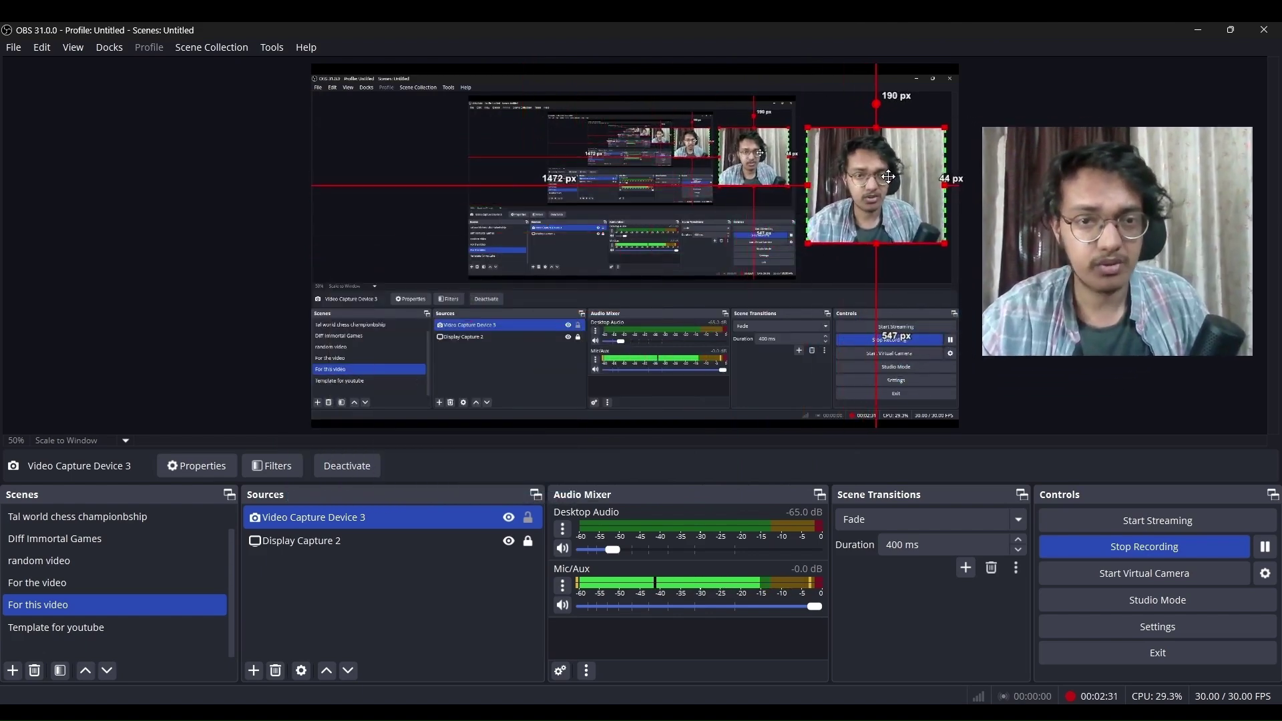
pyautogui.click(850, 281)
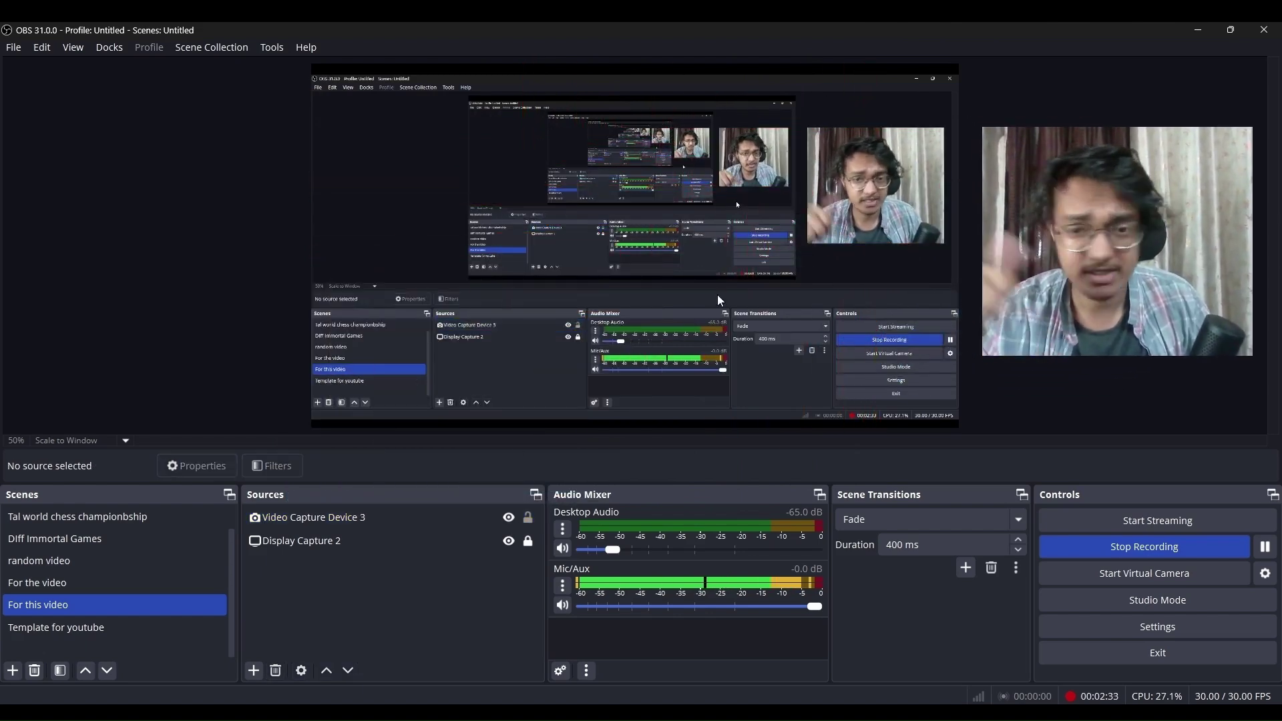
pyautogui.click(259, 672)
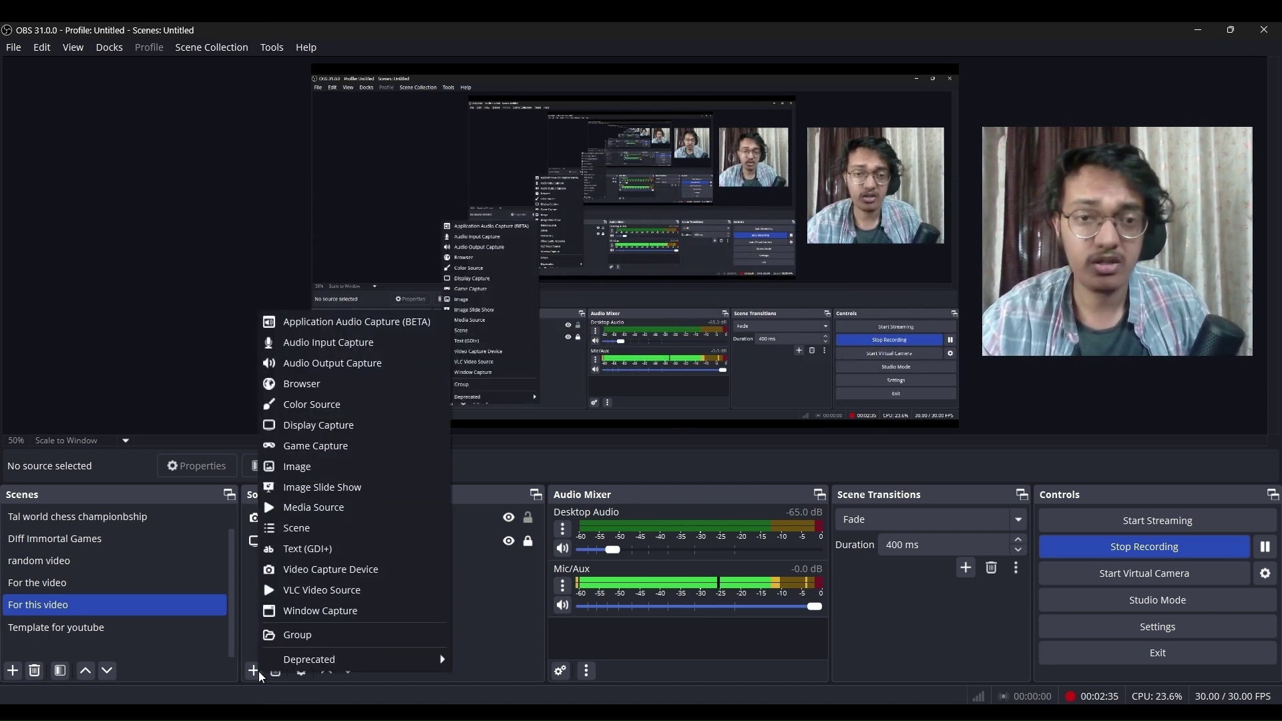
pyautogui.click(313, 475)
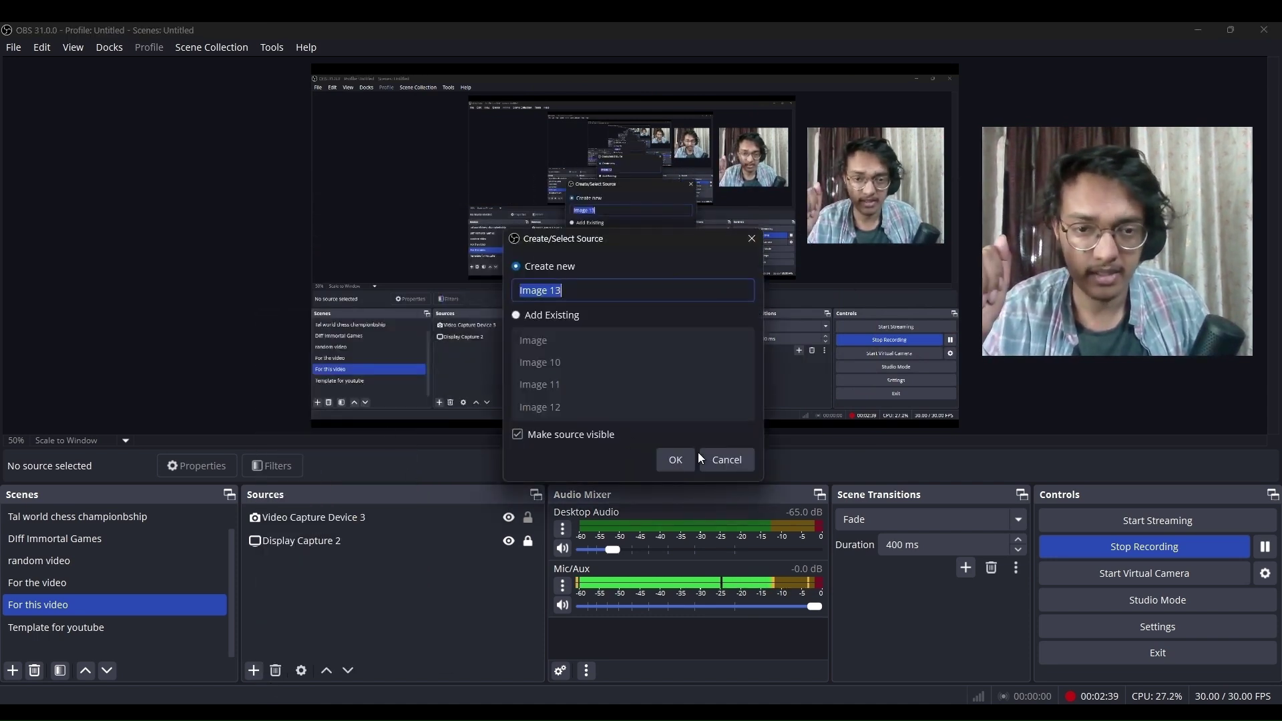
pyautogui.click(702, 460)
# - Create a new Image source named "Magnus" in the "For this video" scene
pyautogui.click(254, 670)
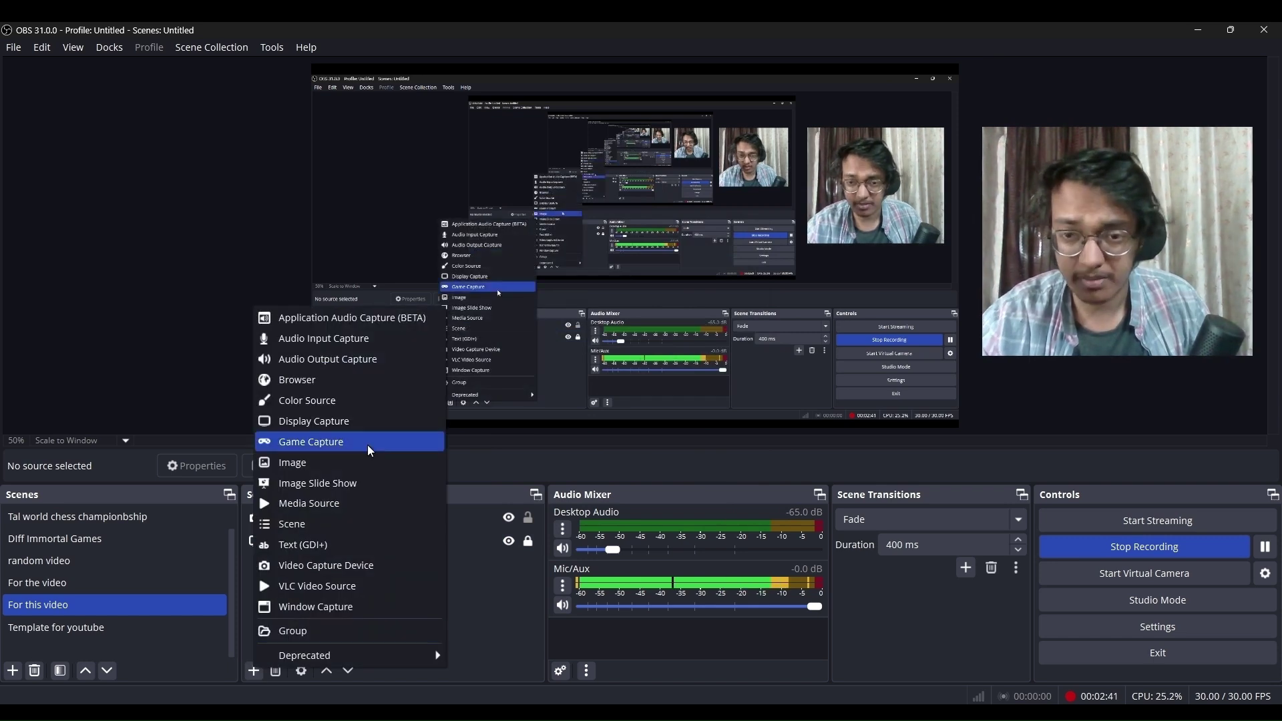
pyautogui.click(345, 463)
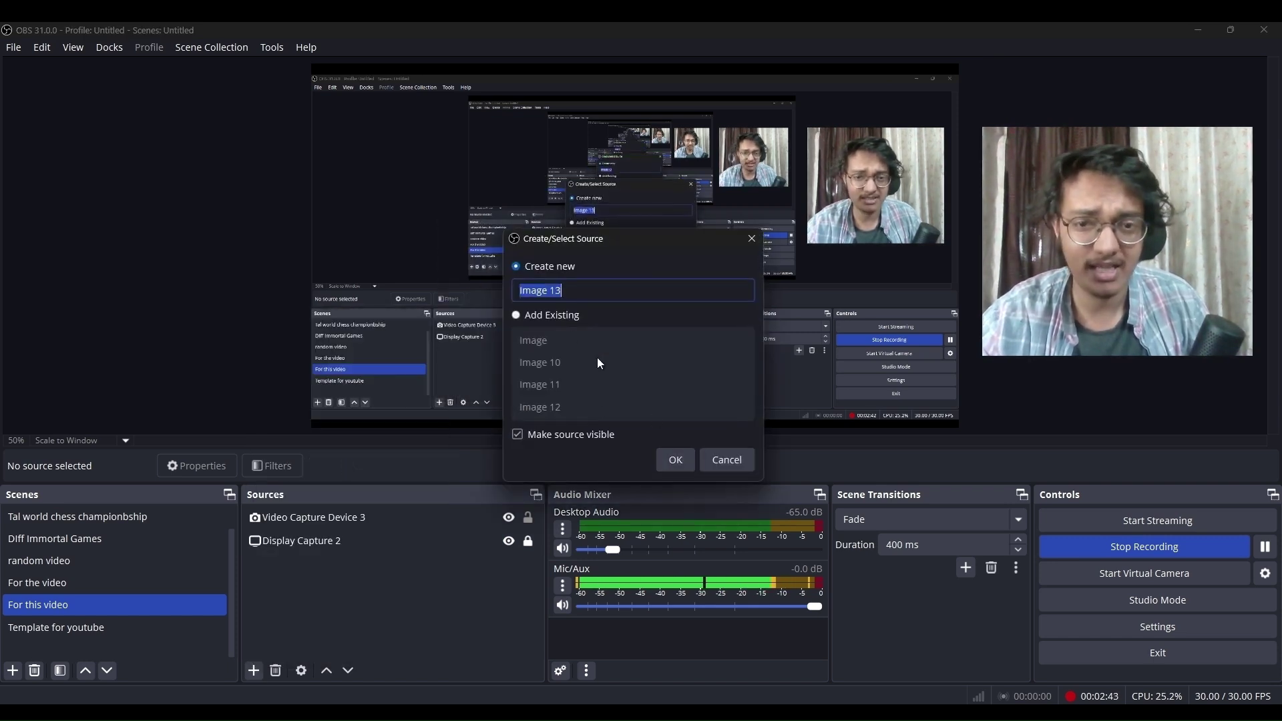
pyautogui.write('agnus')
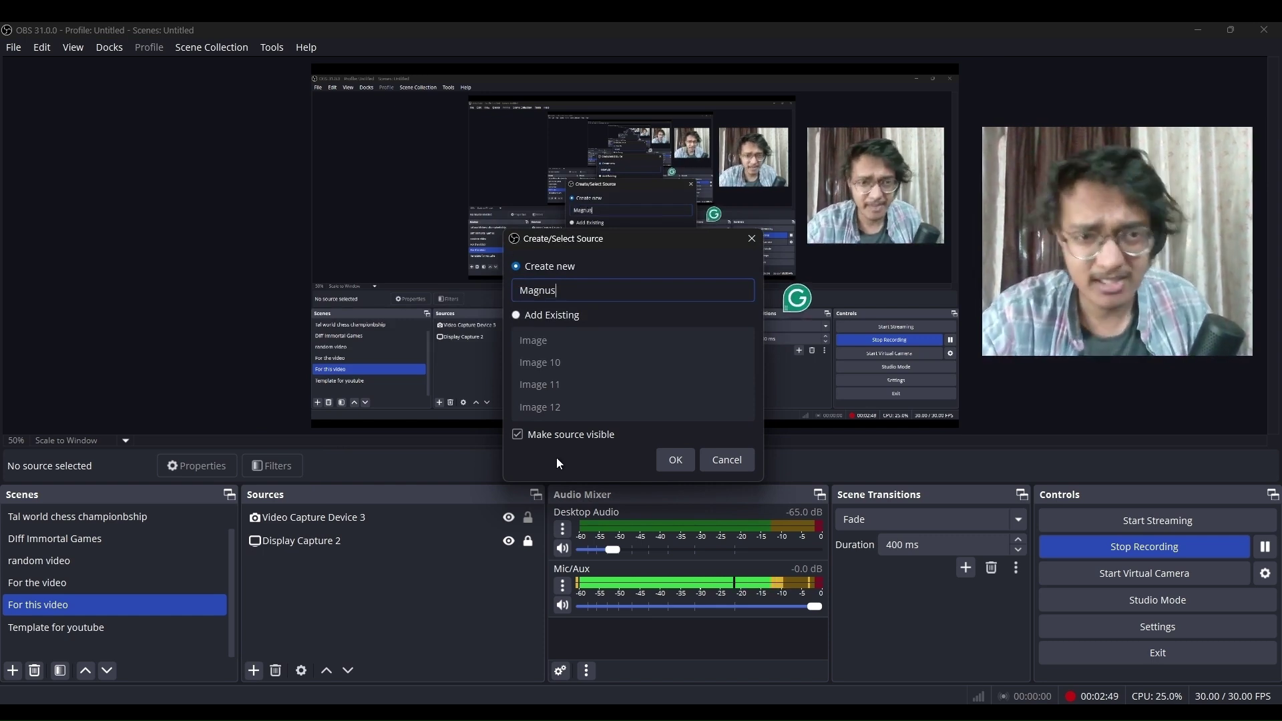
pyautogui.click(678, 461)
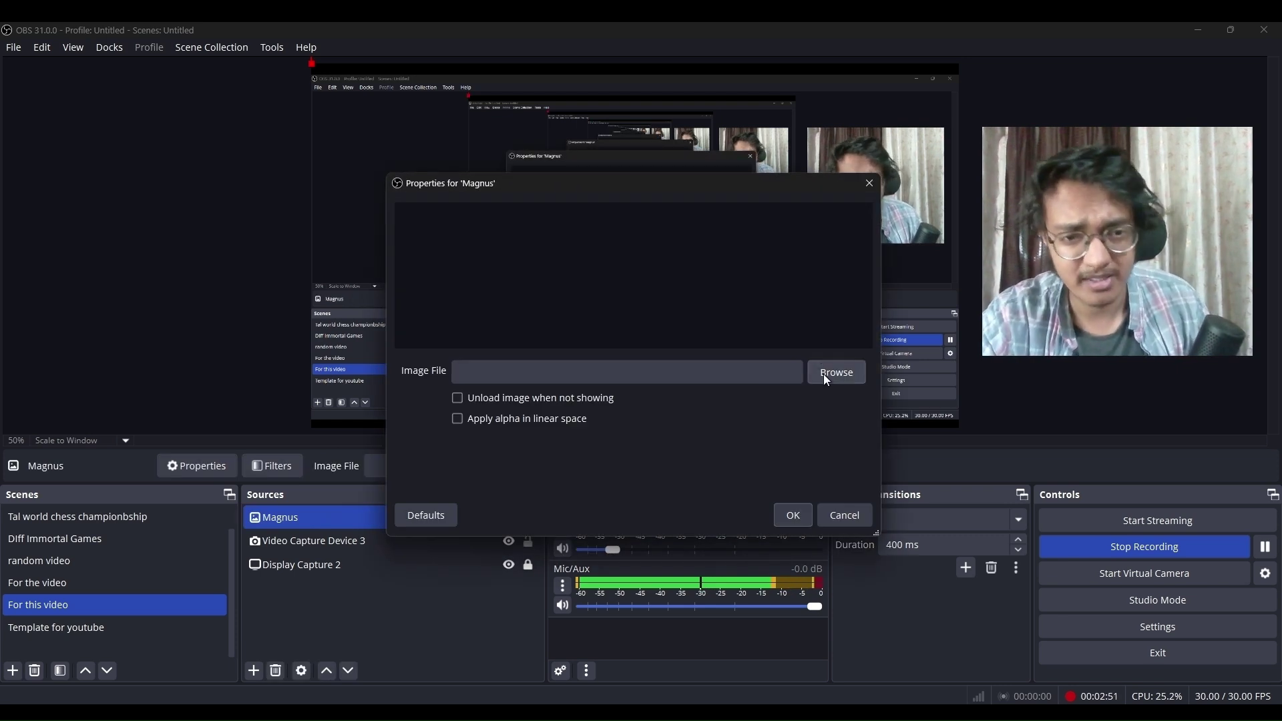
# - Load proxy-image__80_-removebg-preview.png from the Downloads folder into the Magnus image source
pyautogui.click(828, 380)
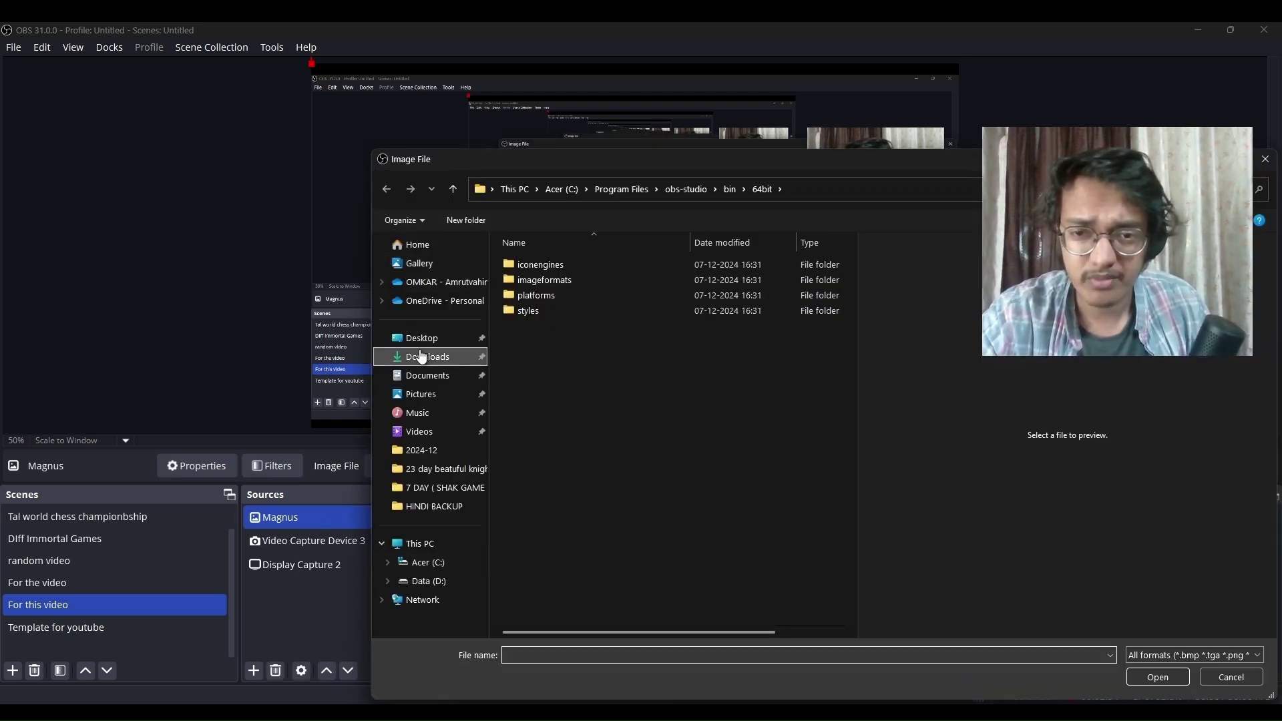
pyautogui.click(422, 357)
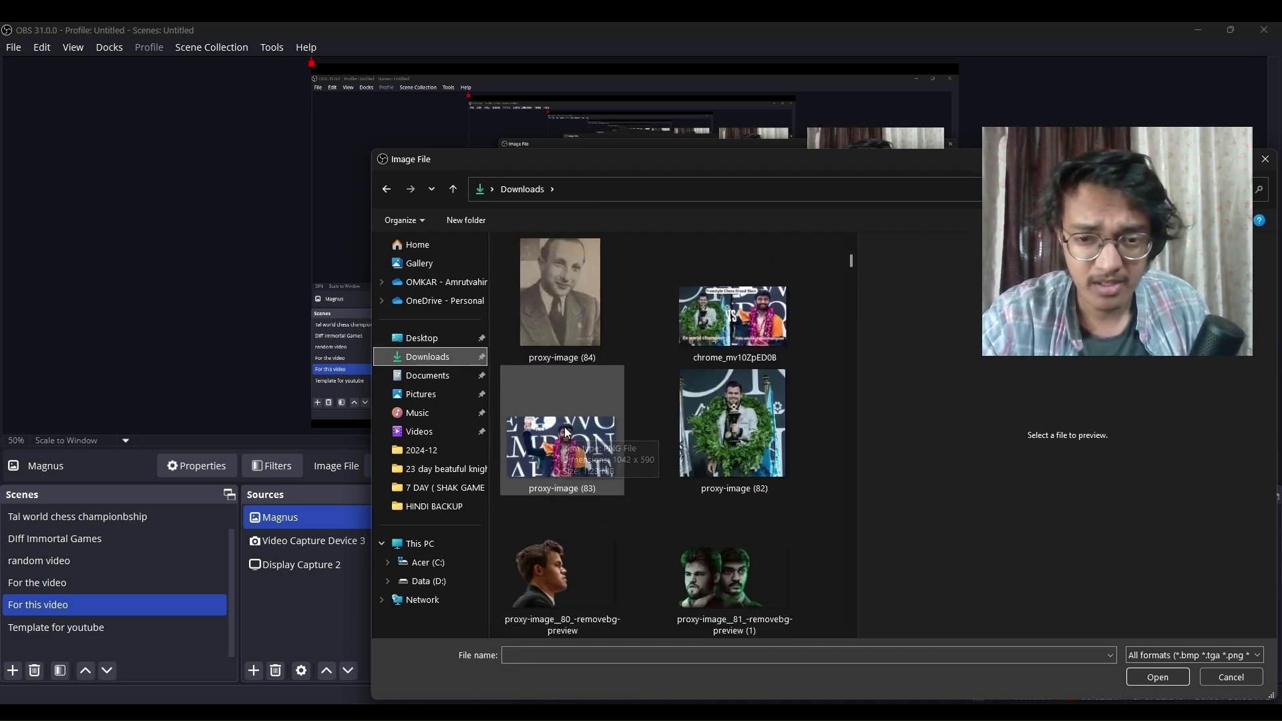
pyautogui.scroll(-2, 568, 434)
pyautogui.click(560, 414)
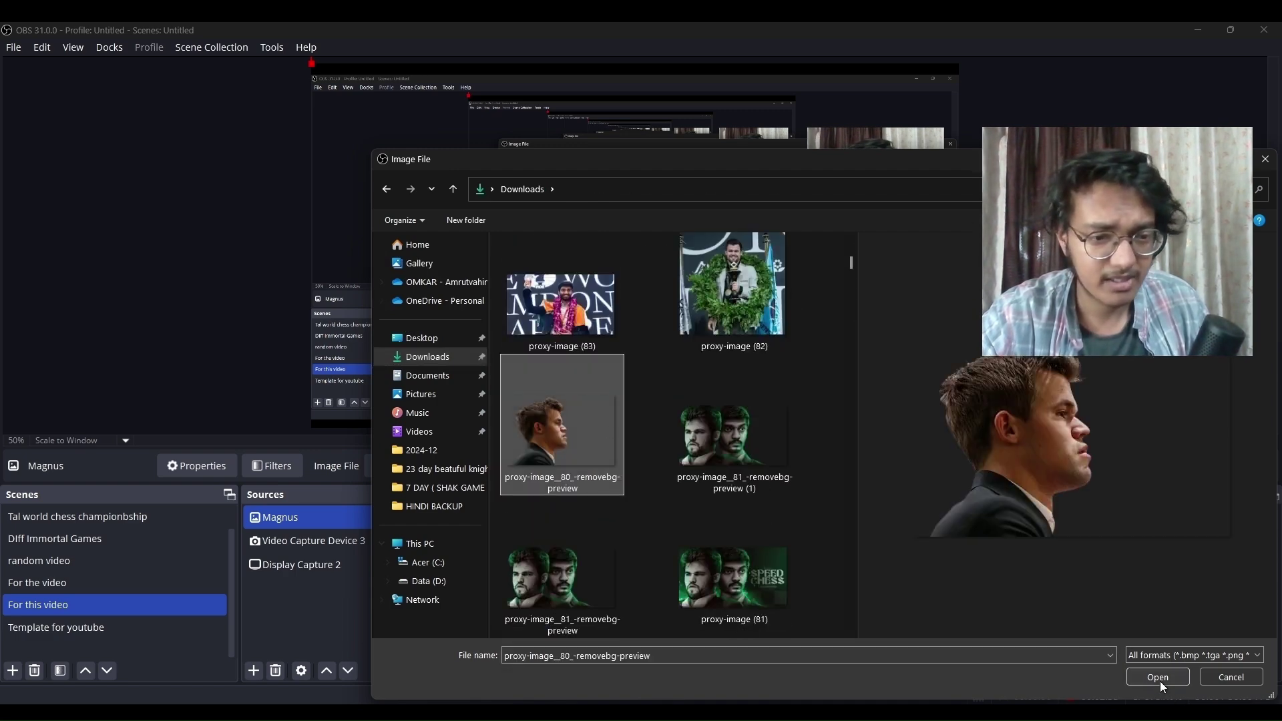
pyautogui.click(1160, 678)
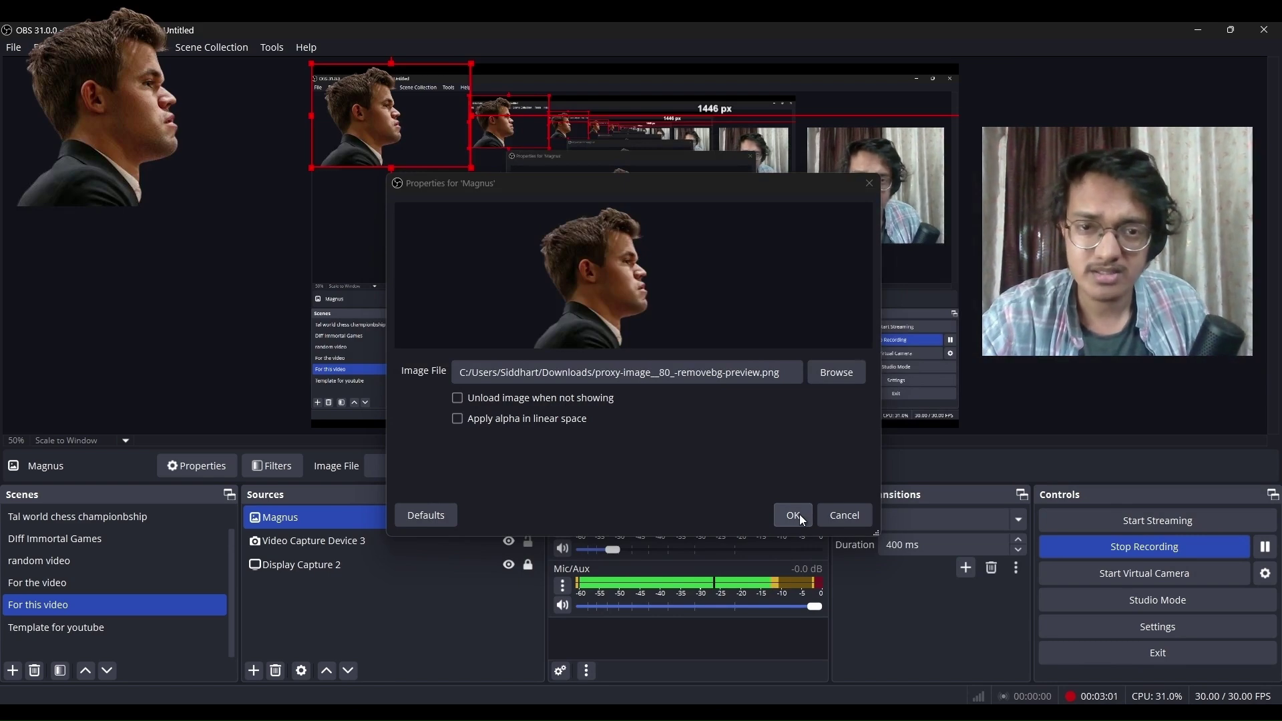
pyautogui.click(795, 515)
# - Crop and shrink the Magnus image and place it about 29 px from the canvas's left edge and 140 px from its top
pyautogui.moveTo(438, 135); pyautogui.dragTo(437, 215)
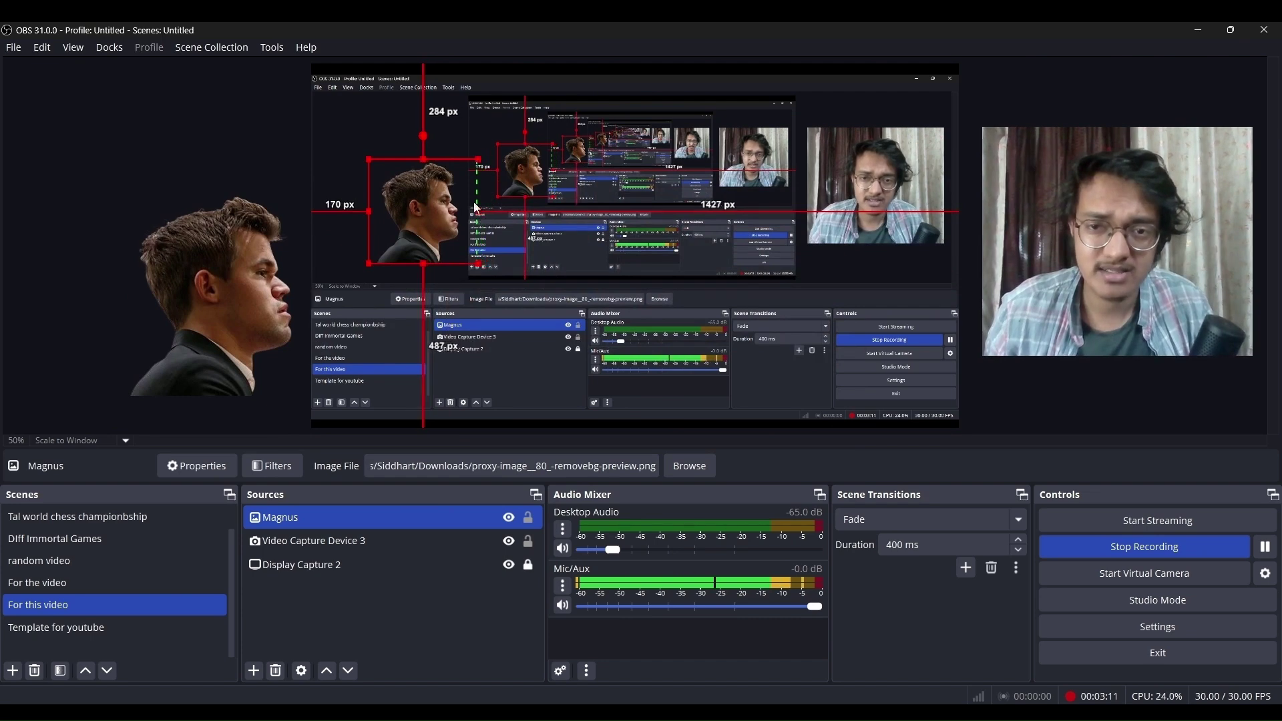
pyautogui.moveTo(478, 209); pyautogui.dragTo(394, 175)
pyautogui.moveTo(441, 217); pyautogui.dragTo(346, 138)
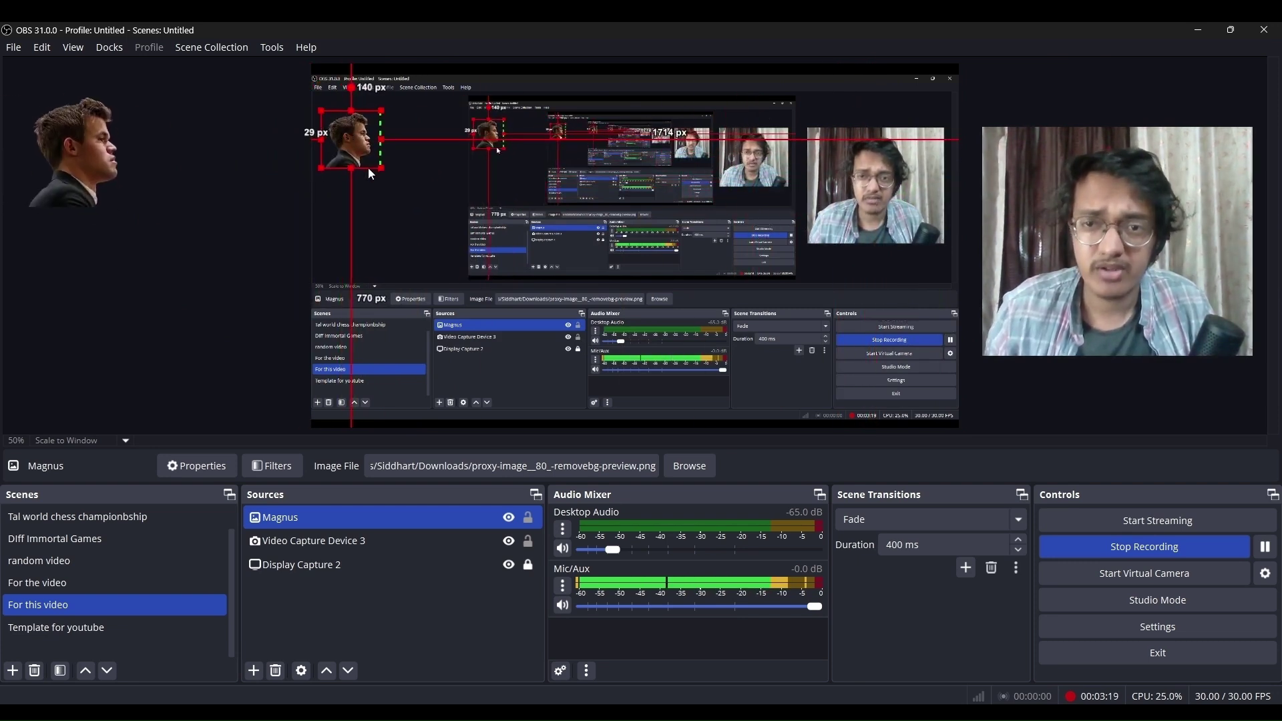
pyautogui.click(397, 587)
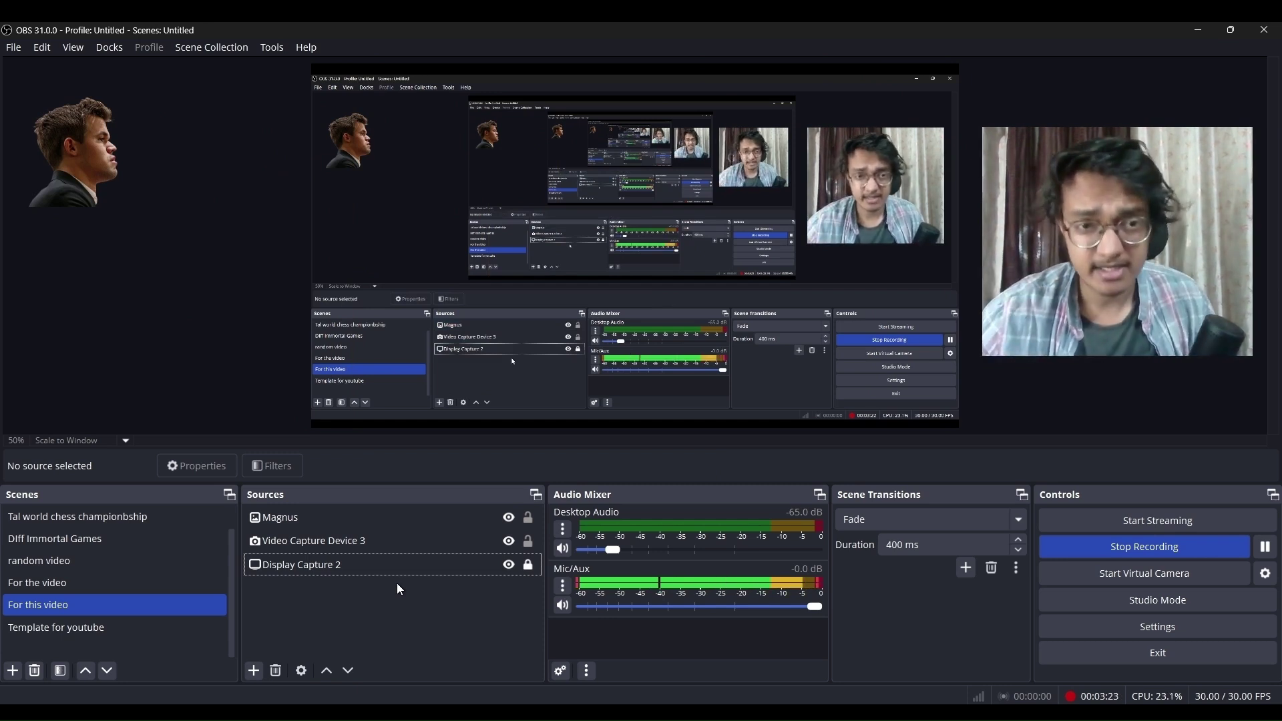
# - Create a new Text (GDI+) source named "hEADING" in the "For this video" scene
pyautogui.click(254, 671)
pyautogui.click(333, 546)
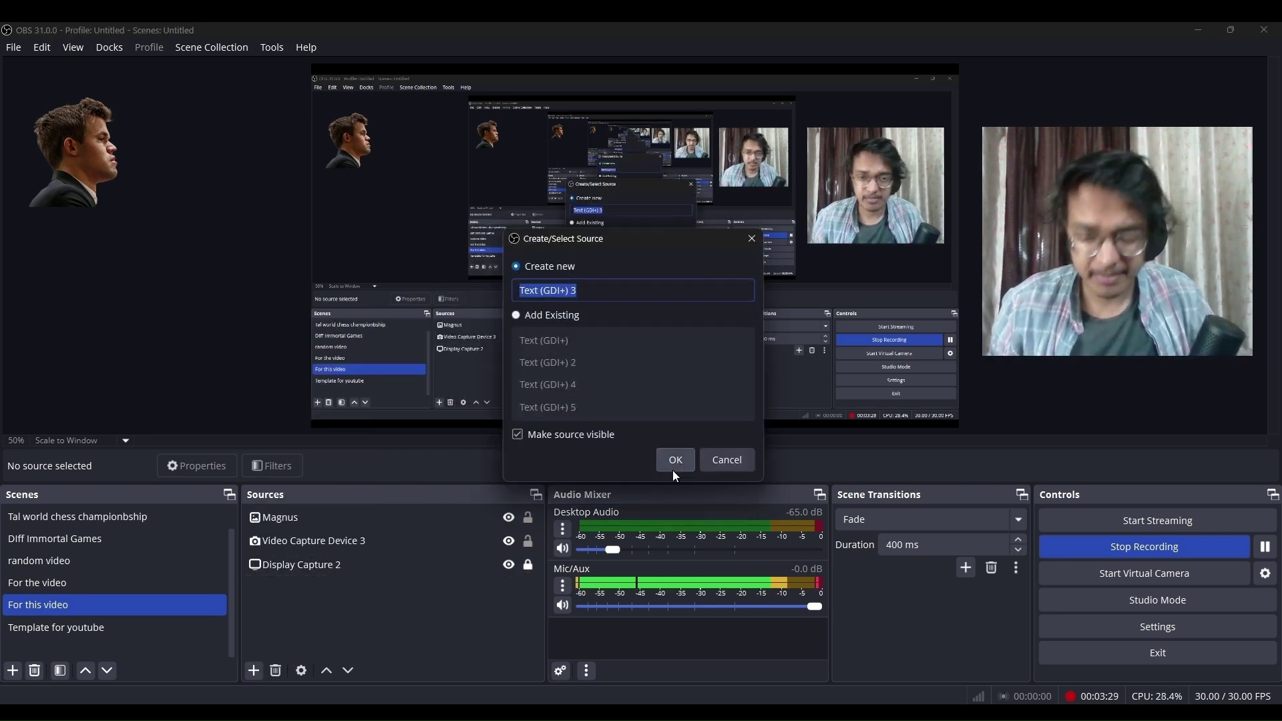
pyautogui.press('BackSpace')
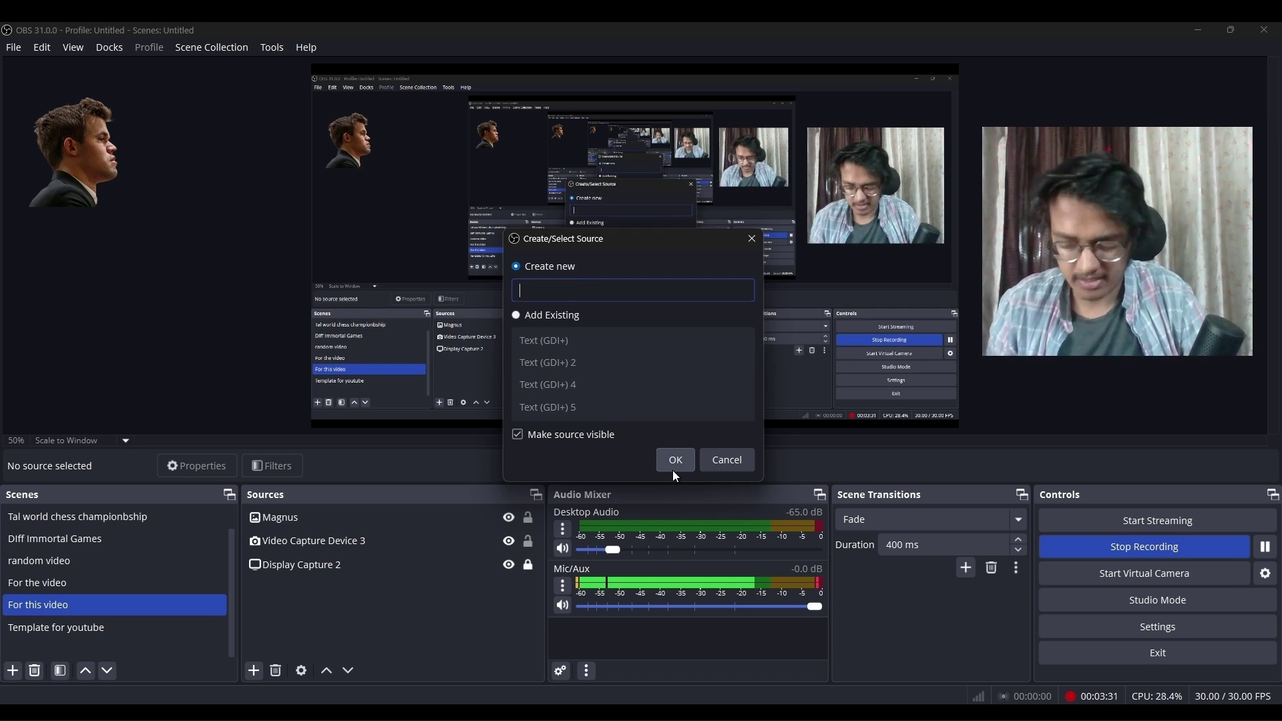
pyautogui.write('hEADING')
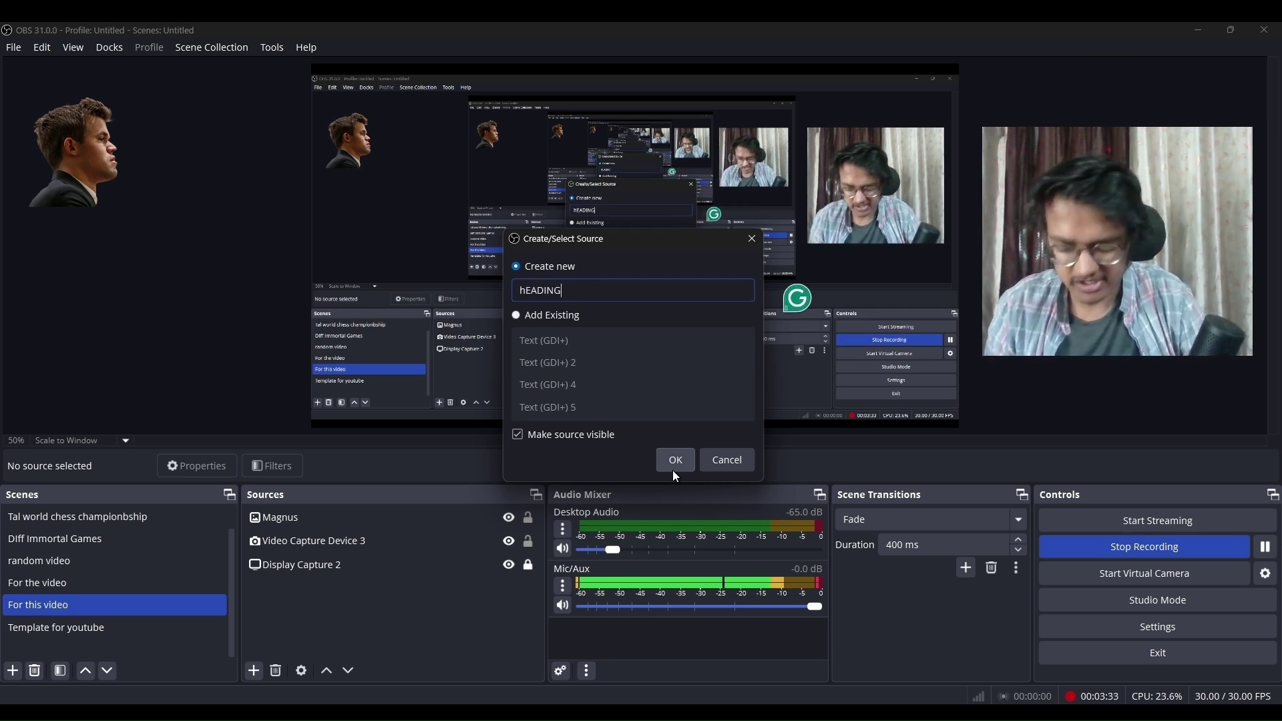
pyautogui.click(676, 461)
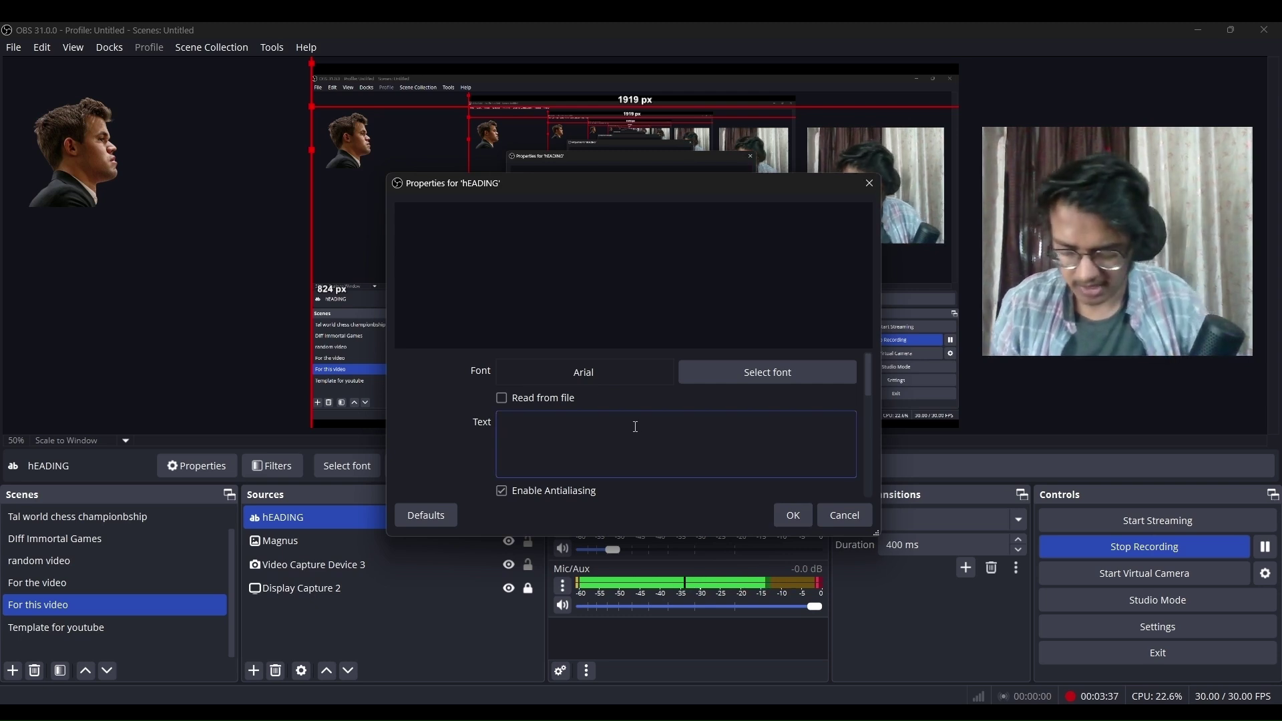
# - Set the text of the hEADING source to "welcome to my first vido"
pyautogui.write('welcome')
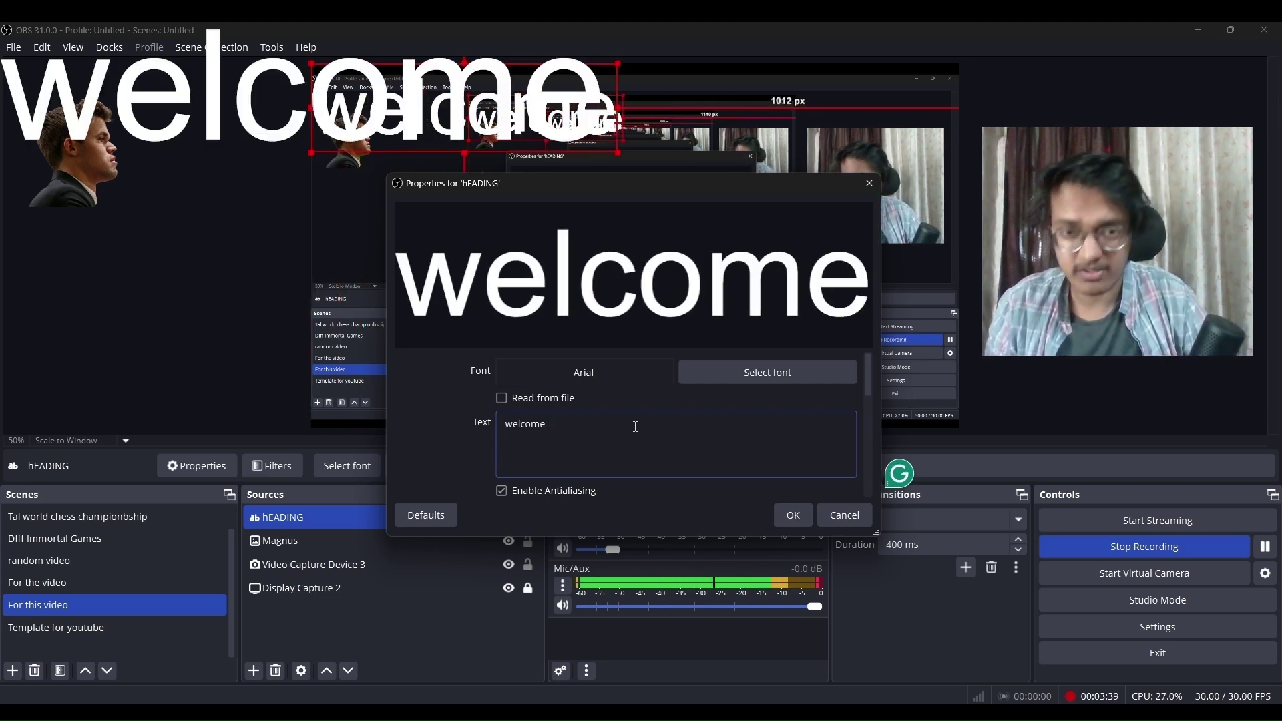
pyautogui.press('BackSpace')
pyautogui.write('to')
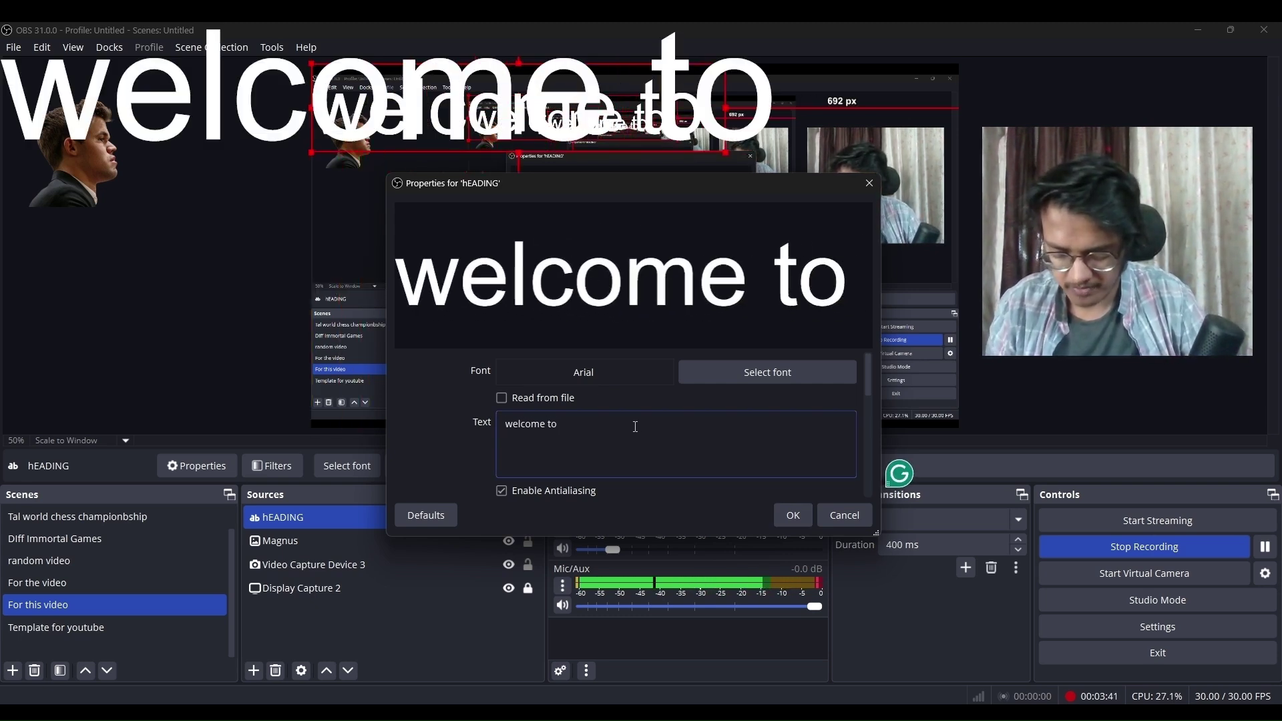
pyautogui.write(' my first')
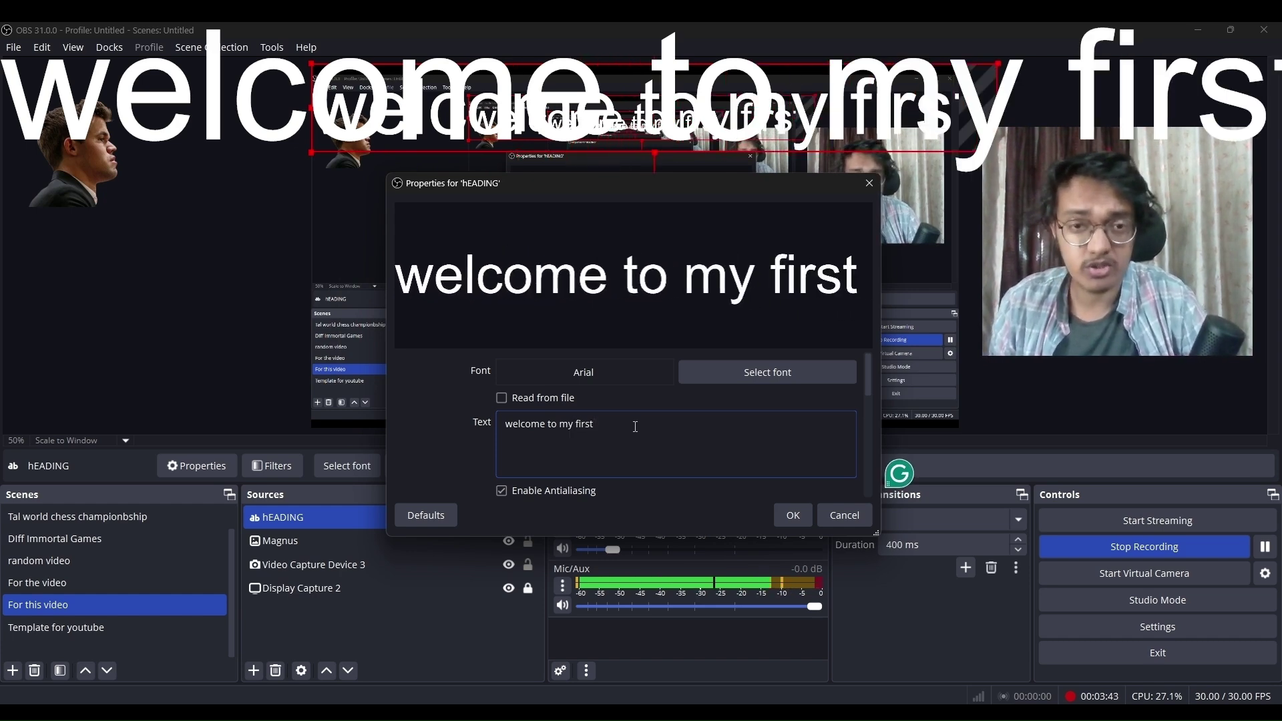
pyautogui.write(' vido')
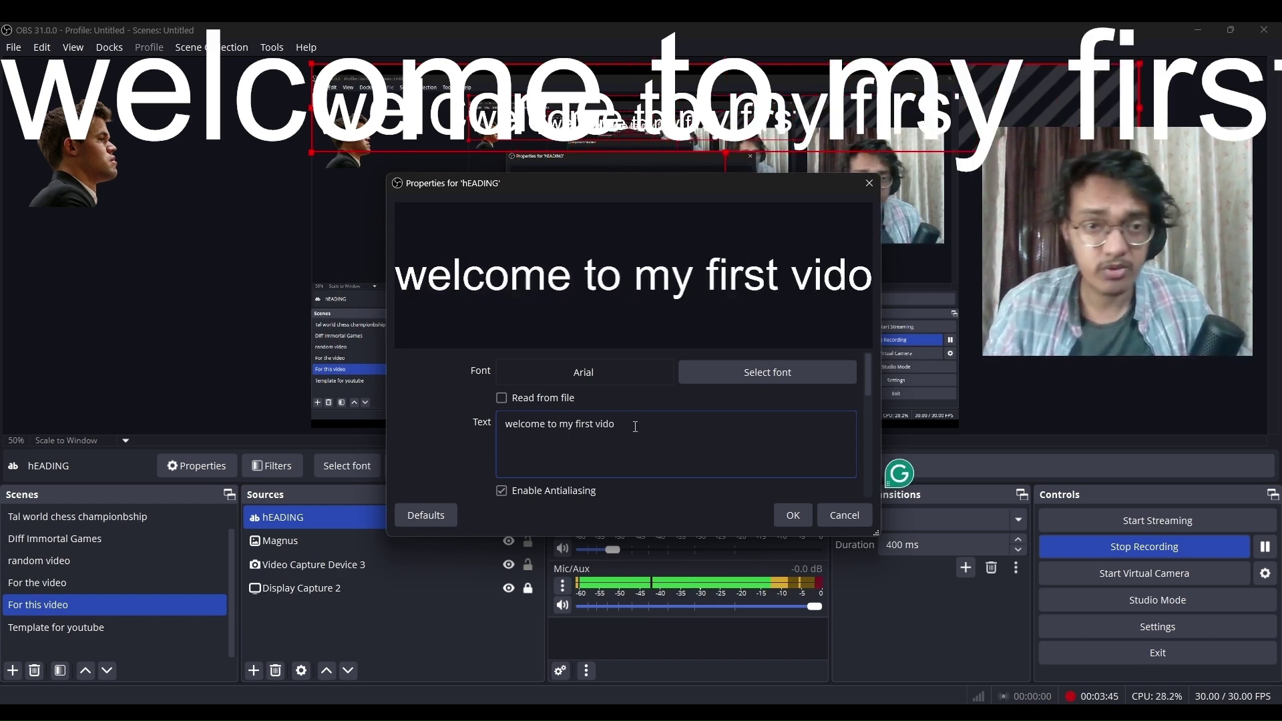
pyautogui.click(793, 515)
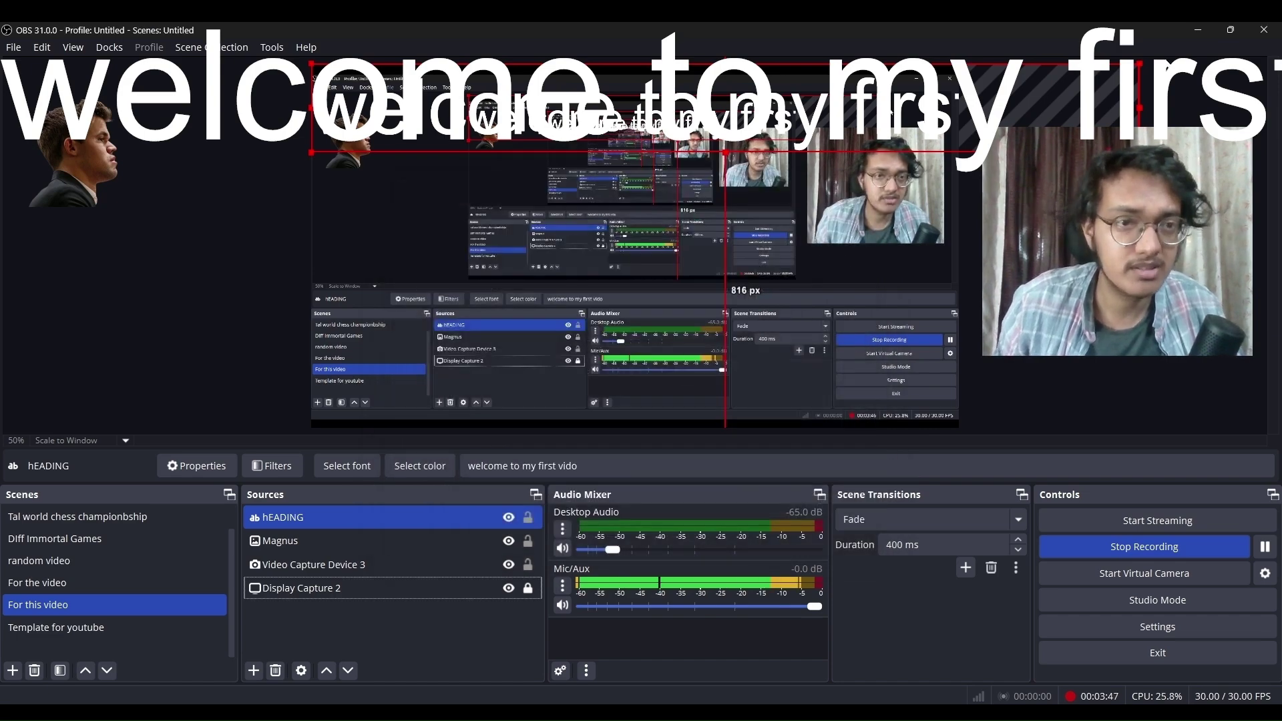
# - Shrink the heading text and place it about 161 px from the canvas's left edge and 428 px from its top
pyautogui.moveTo(1146, 65); pyautogui.dragTo(790, 98)
pyautogui.moveTo(718, 125); pyautogui.dragTo(780, 253)
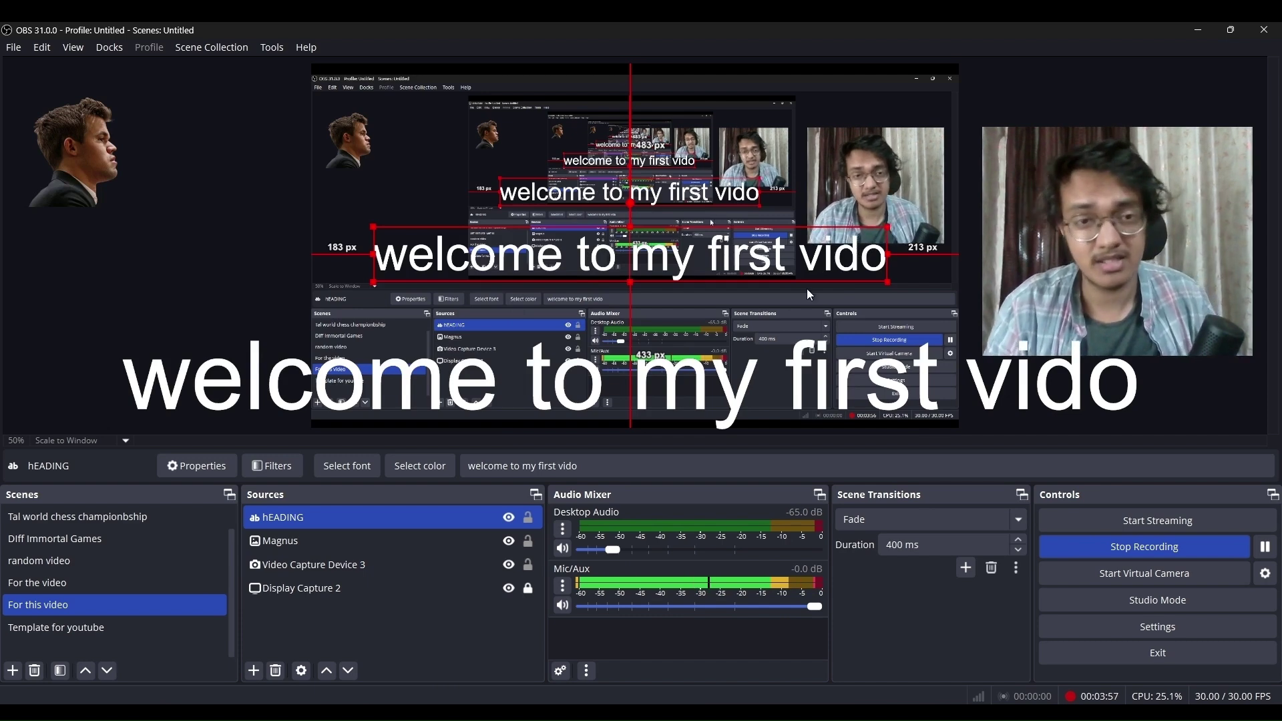
pyautogui.moveTo(822, 268); pyautogui.dragTo(822, 268)
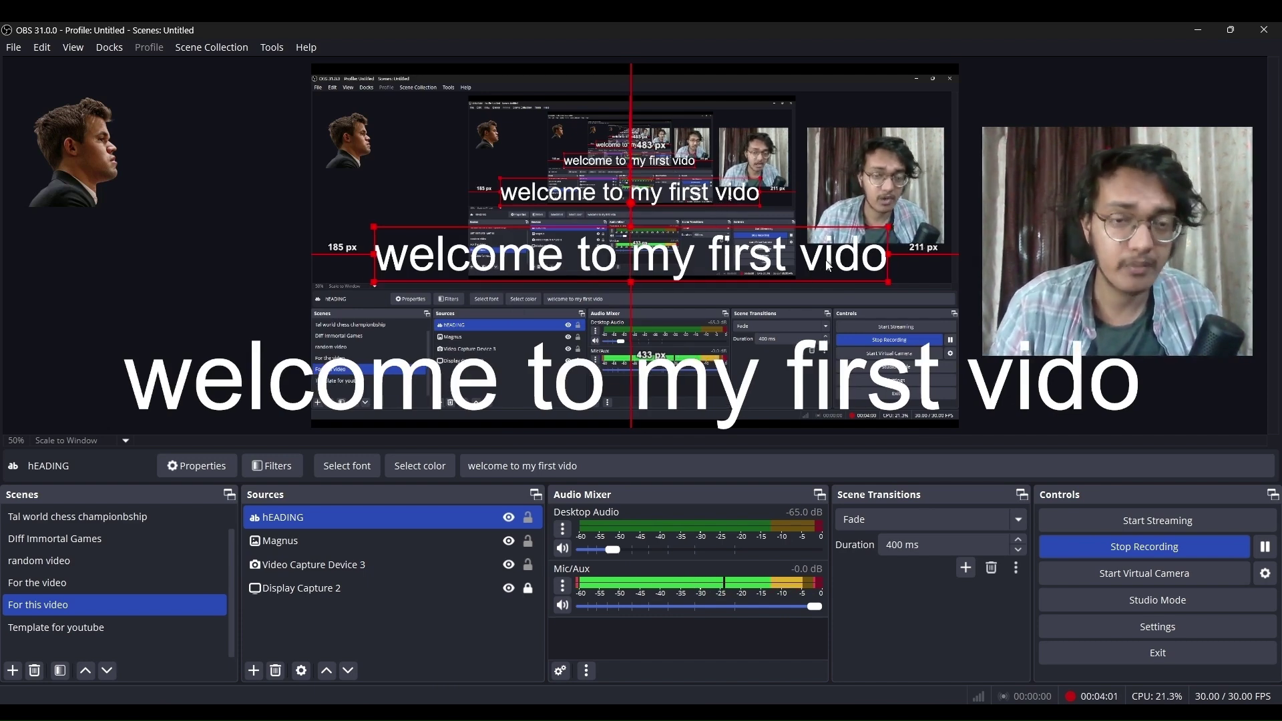
pyautogui.moveTo(653, 259); pyautogui.dragTo(645, 242)
pyautogui.click(551, 339)
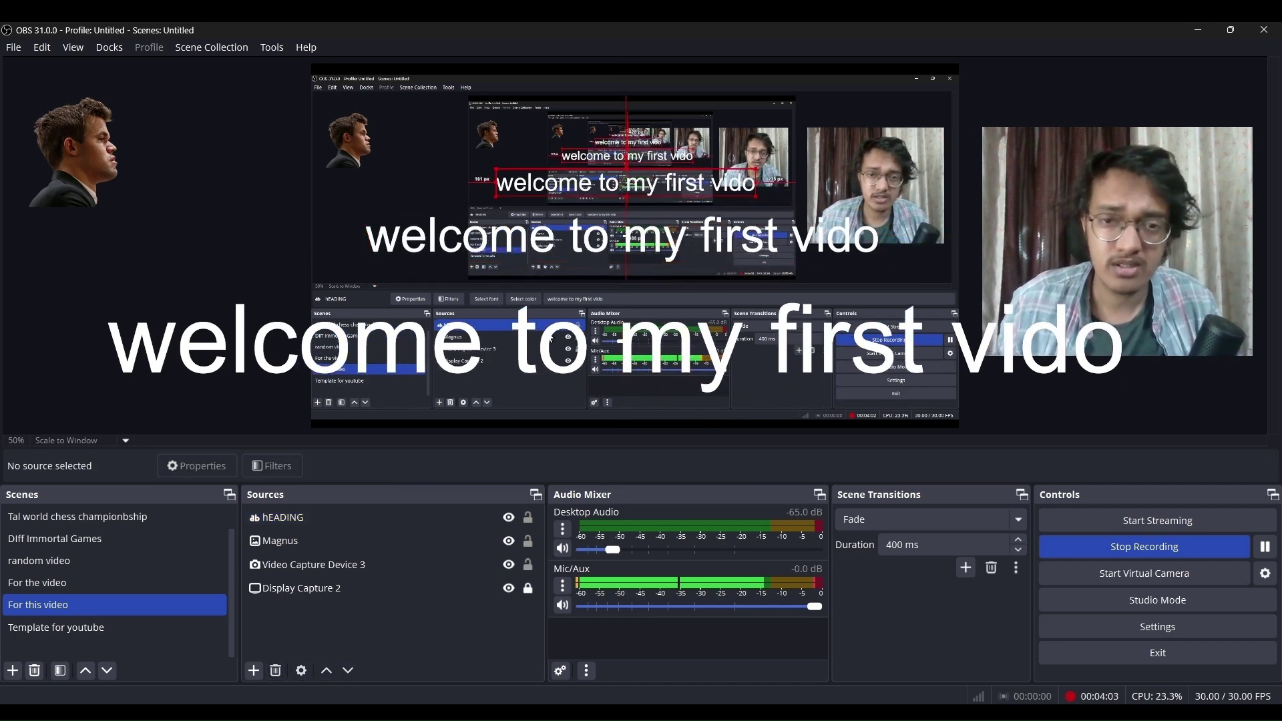
# - Correct the heading's text to "welcome to my first video" in the source's properties
pyautogui.click(538, 251)
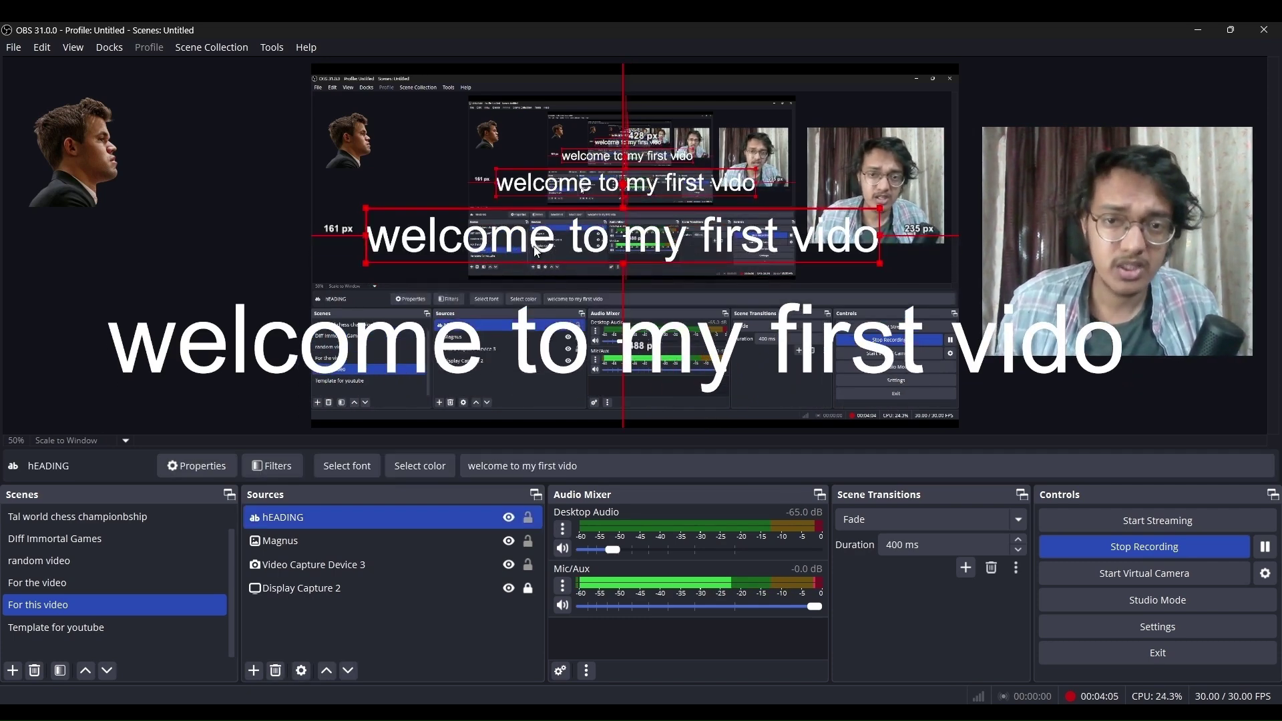
pyautogui.rightClick(537, 251)
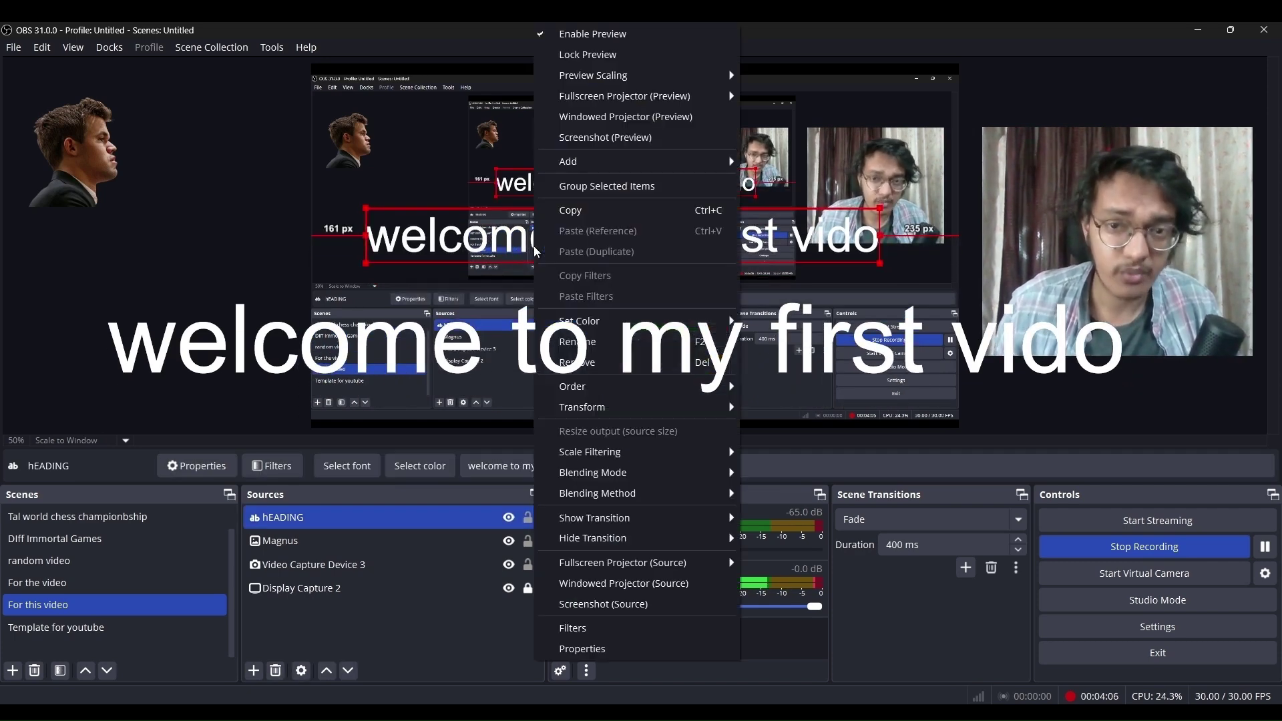
pyautogui.click(600, 648)
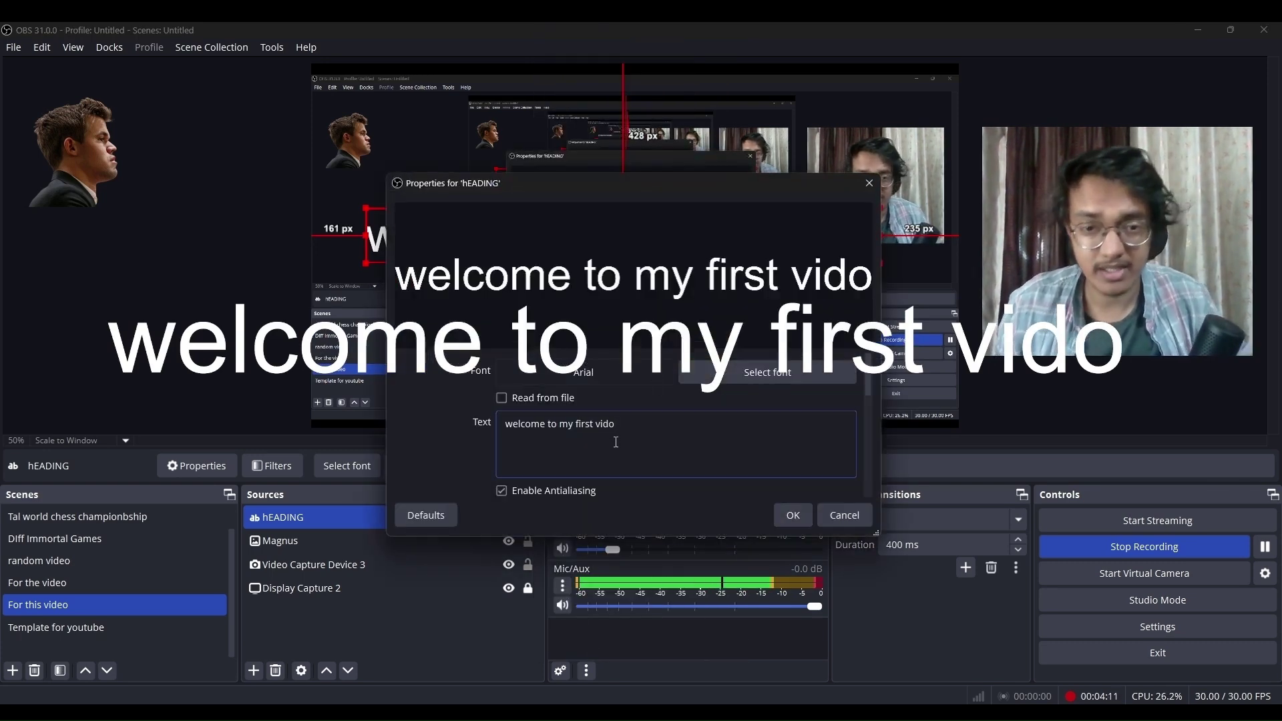
pyautogui.write('e')
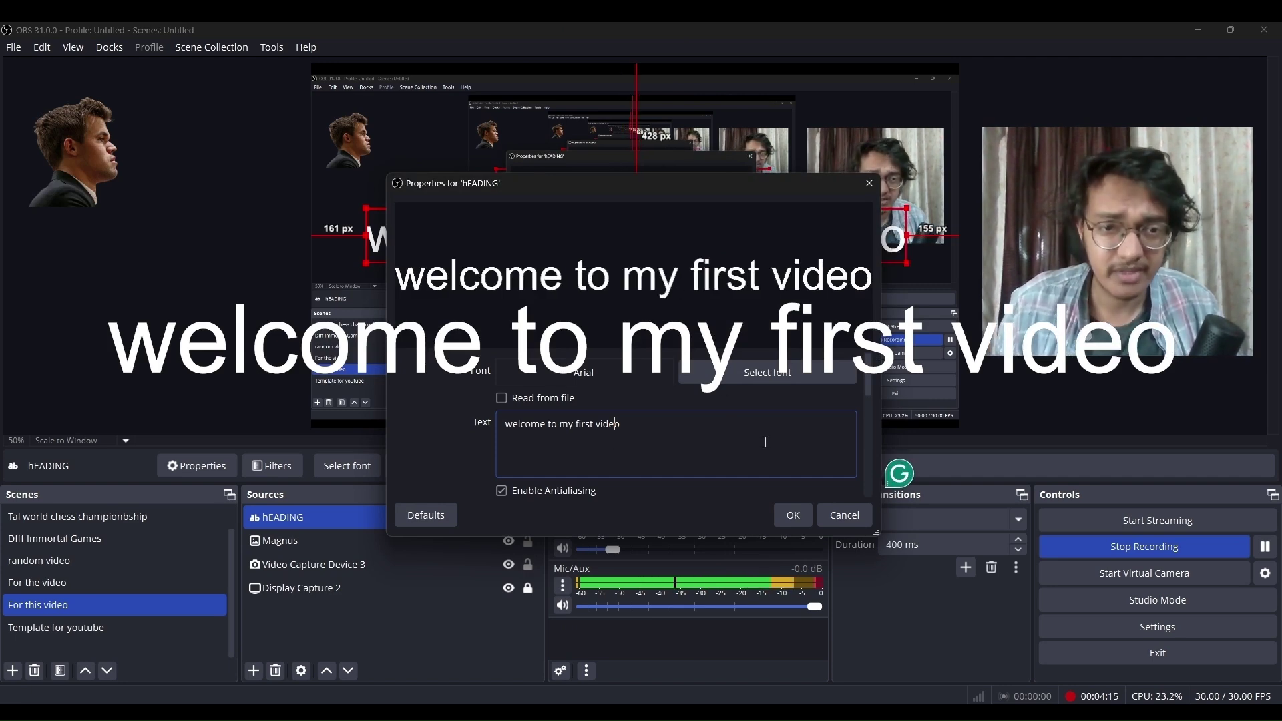
pyautogui.click(793, 516)
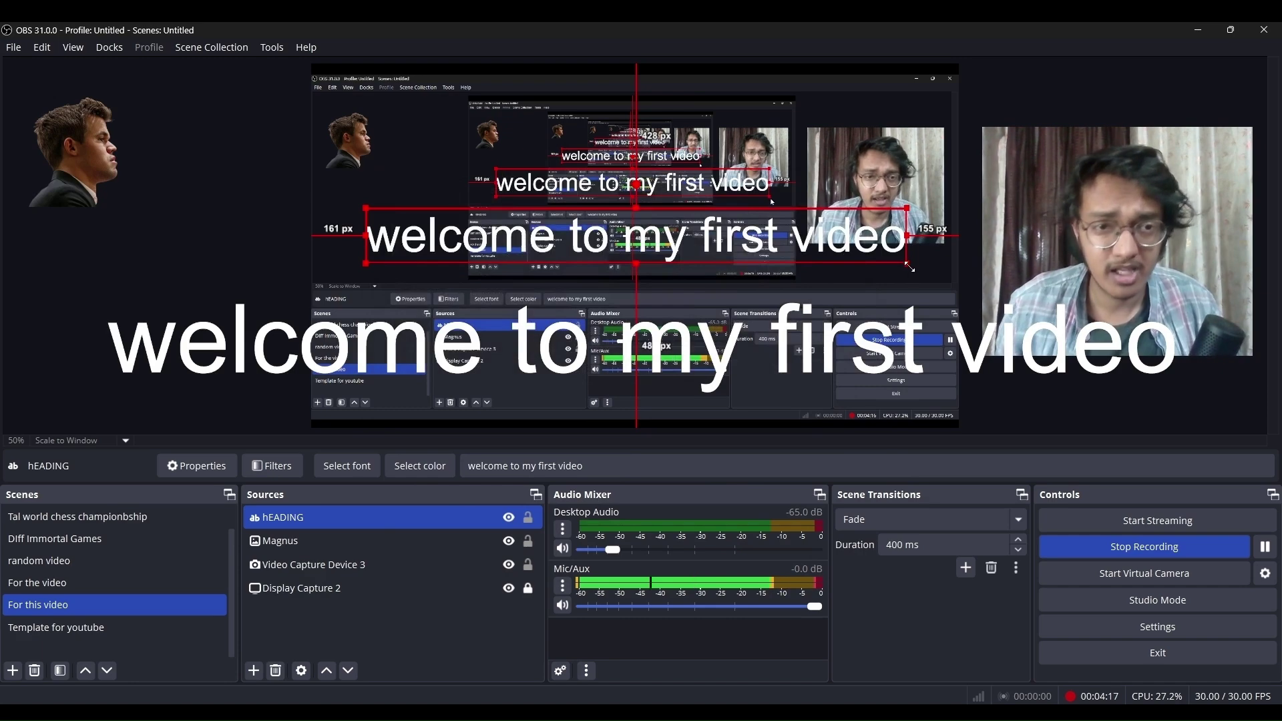
# - Shrink and mirror the heading text and place it about 93 px from the canvas's left edge and 376 px from its top
pyautogui.moveTo(909, 266); pyautogui.dragTo(880, 250)
pyautogui.moveTo(847, 245); pyautogui.dragTo(759, 289)
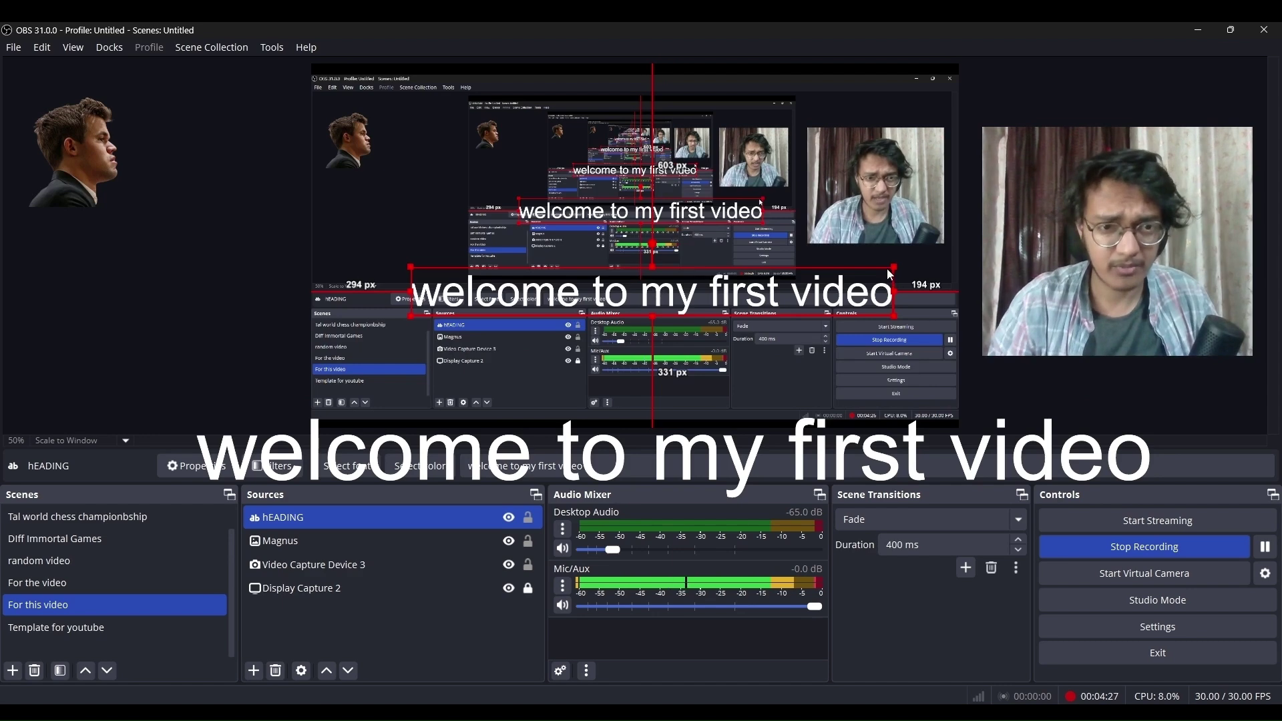
pyautogui.moveTo(890, 268); pyautogui.dragTo(630, 294)
pyautogui.moveTo(412, 296); pyautogui.dragTo(558, 227)
pyautogui.moveTo(379, 233); pyautogui.dragTo(478, 200)
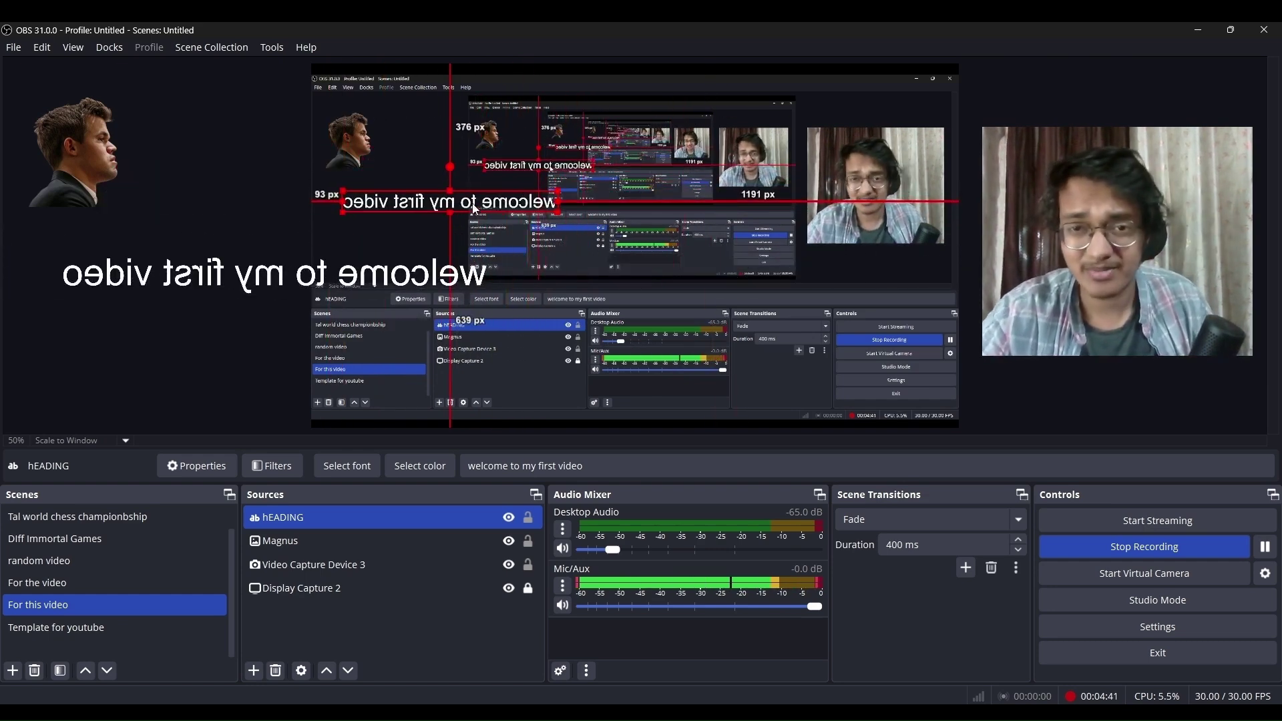
# - Delete the hEADING text source from the scene
pyautogui.press('Delete')
pyautogui.click(689, 384)
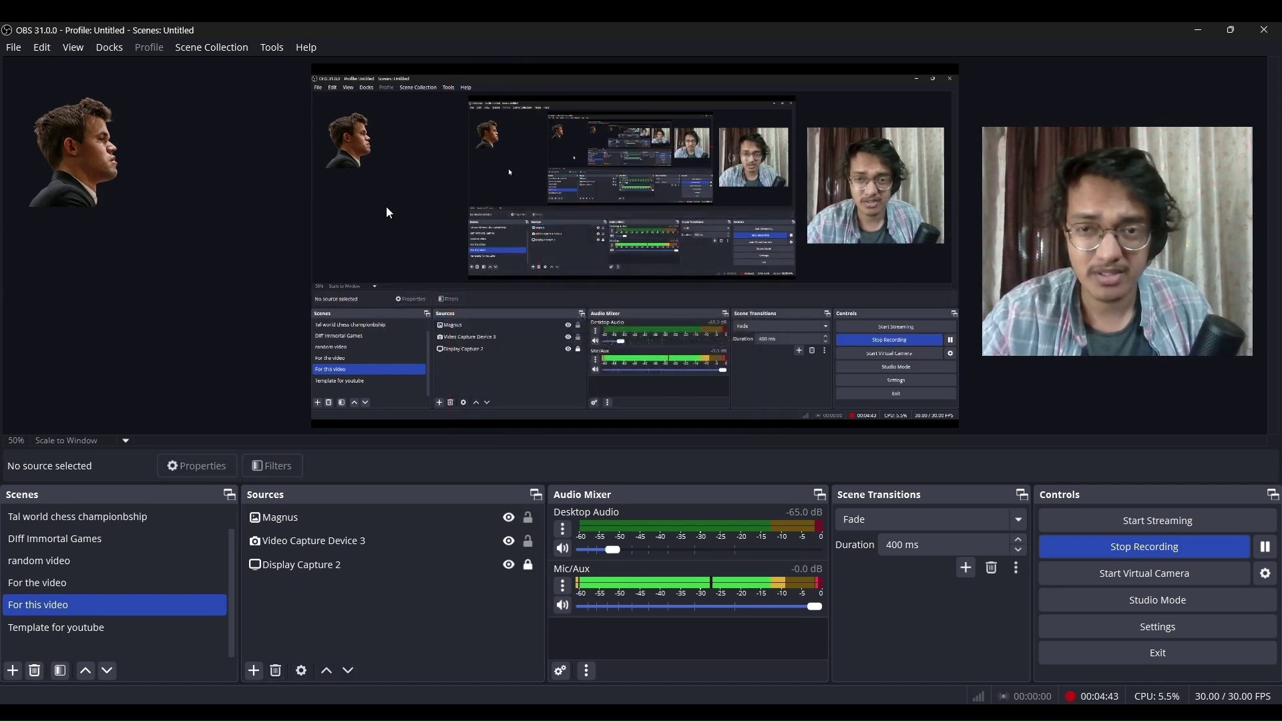
pyautogui.click(317, 562)
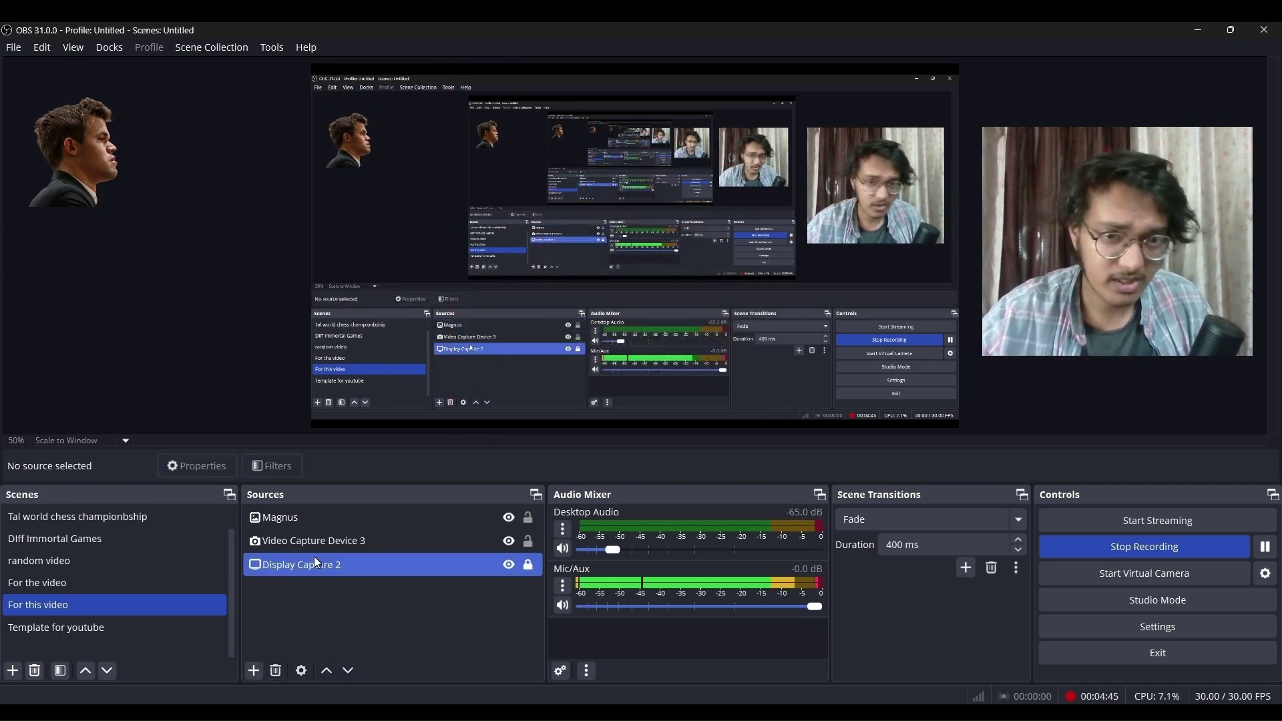
pyautogui.click(294, 622)
pyautogui.click(254, 670)
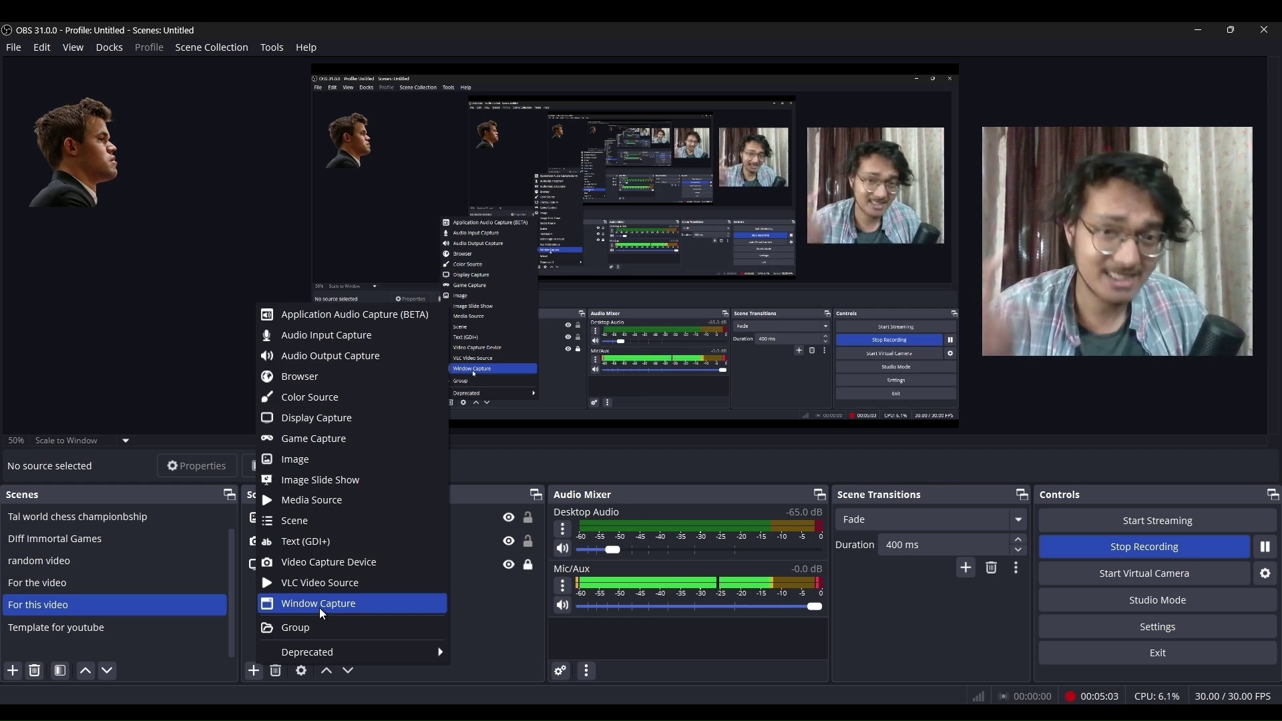
pyautogui.click(162, 326)
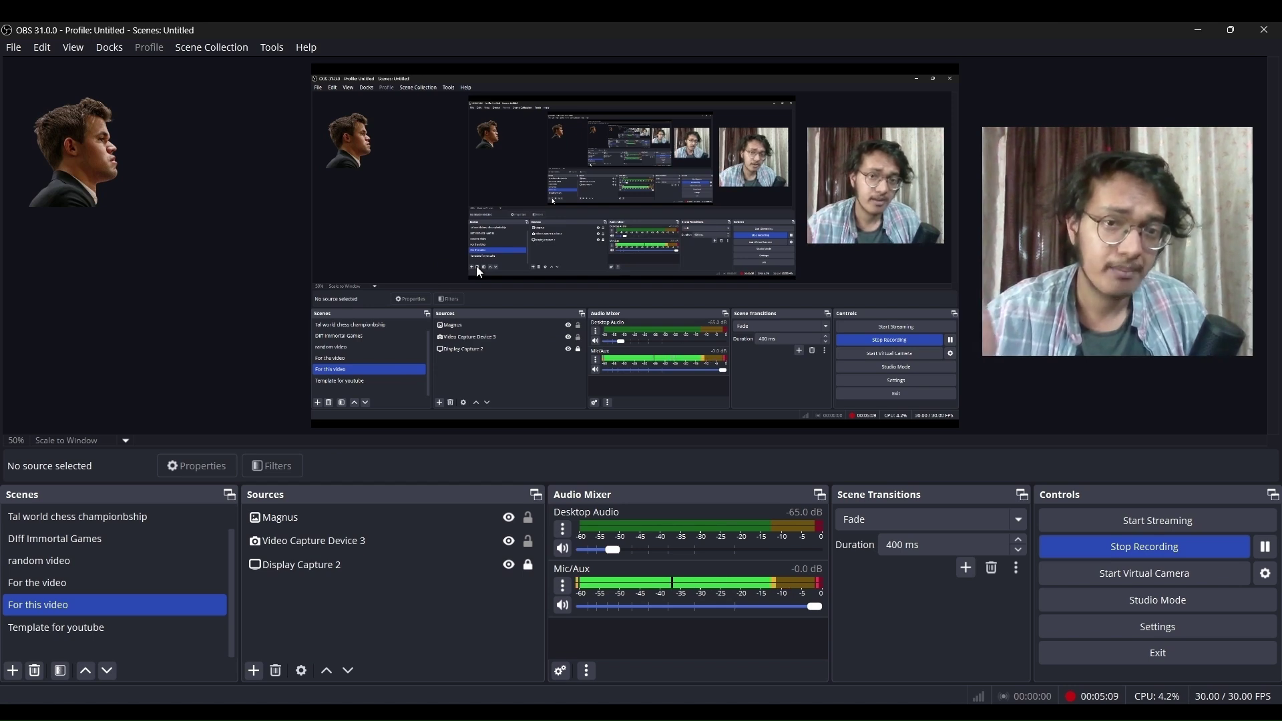
pyautogui.click(399, 551)
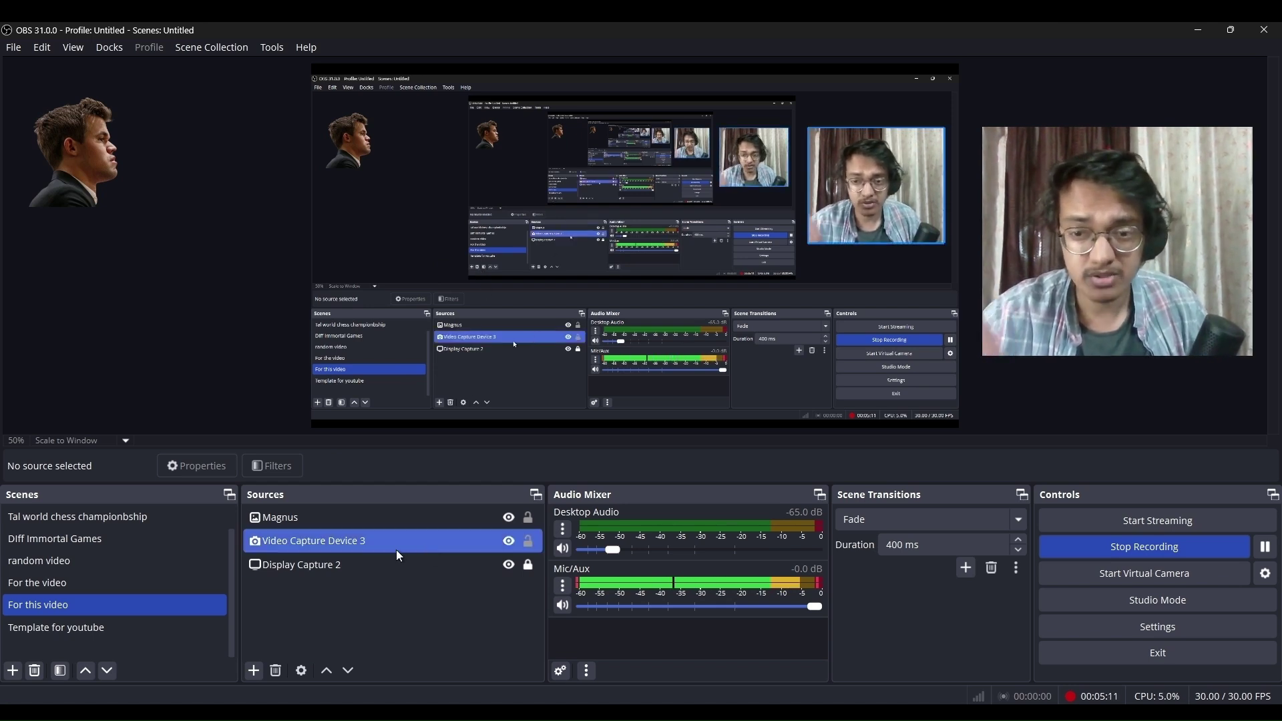
pyautogui.click(379, 565)
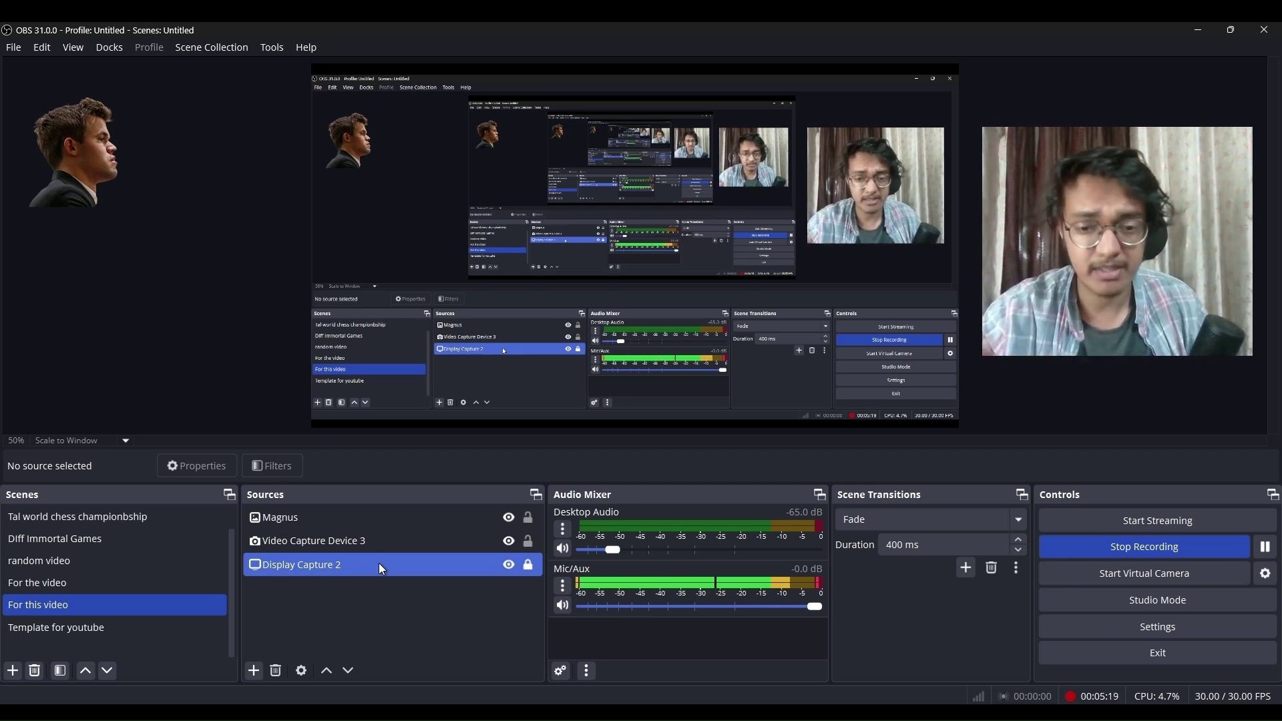
pyautogui.click(313, 624)
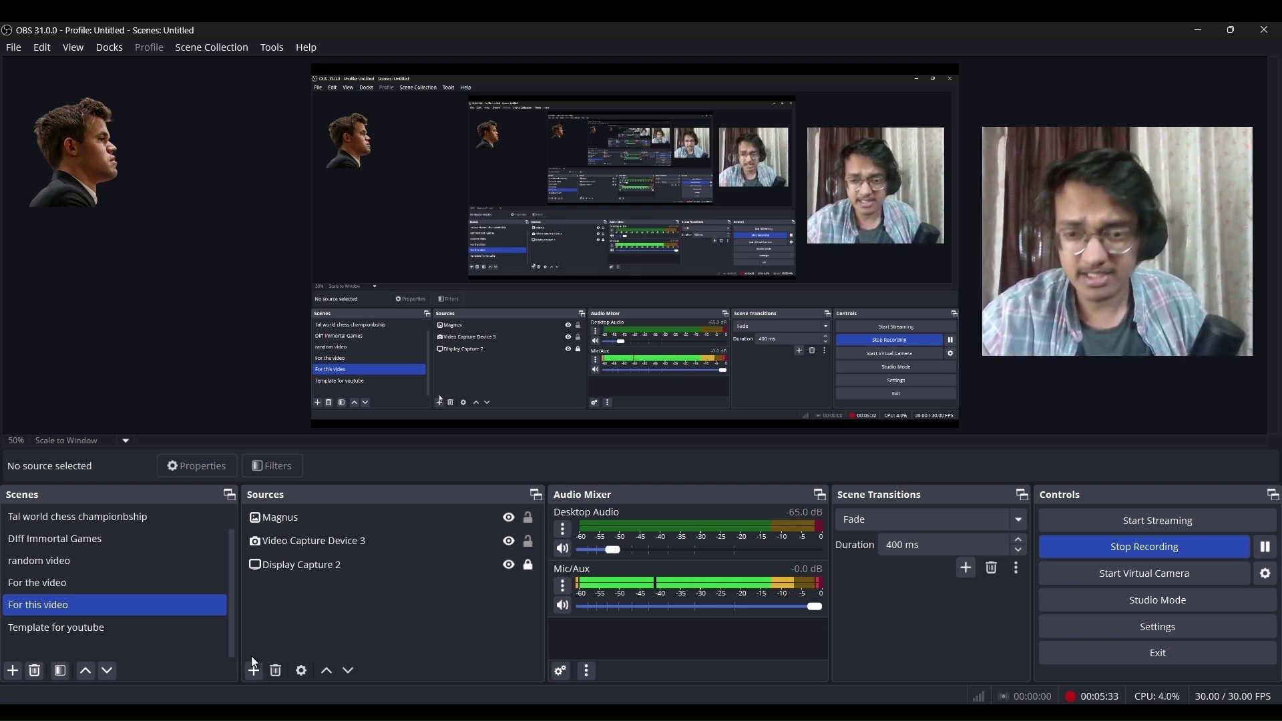
# - Add a new Window Capture source that captures the Opera window showing the lichess.org "Game Over - Play Anon." page
pyautogui.click(253, 672)
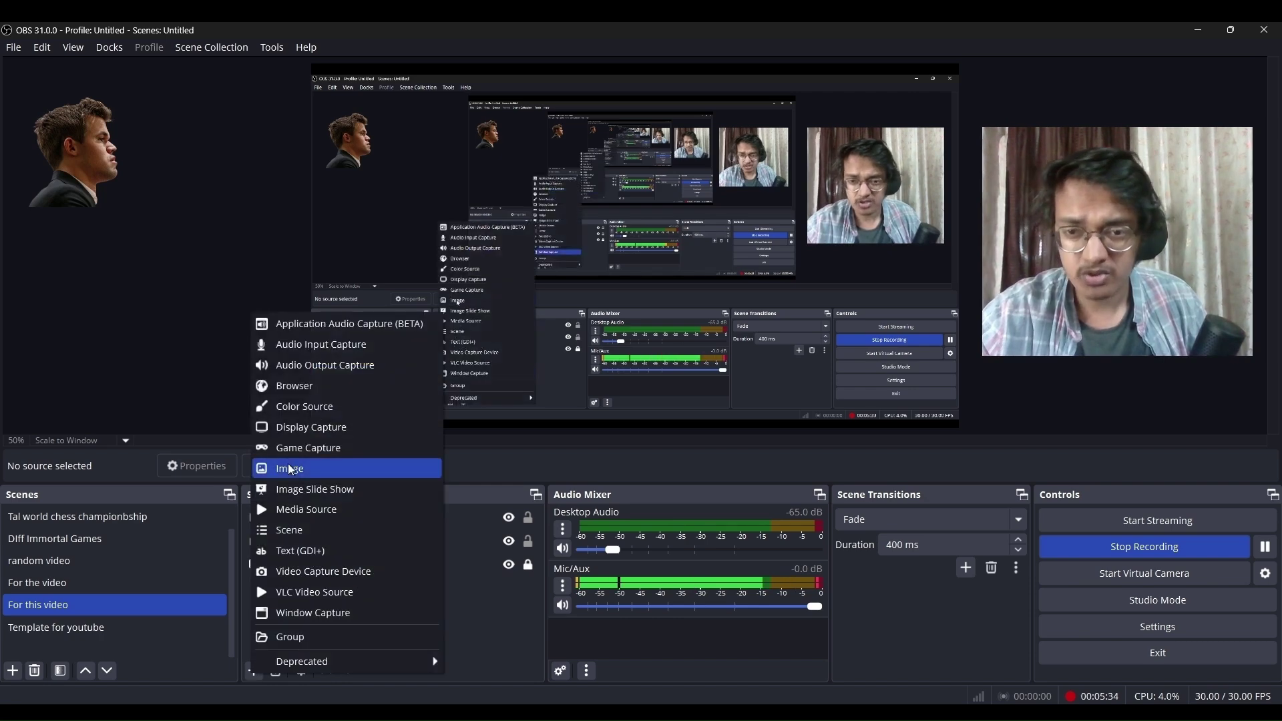
pyautogui.click(332, 610)
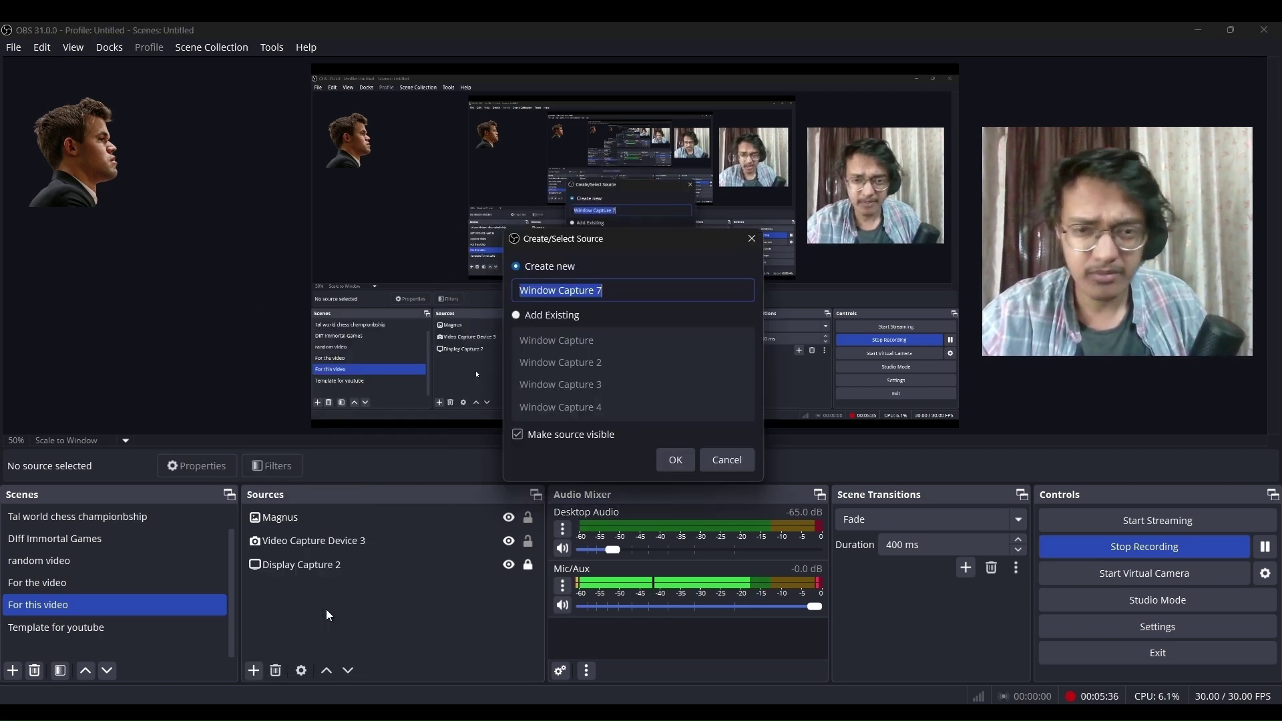
pyautogui.click(676, 461)
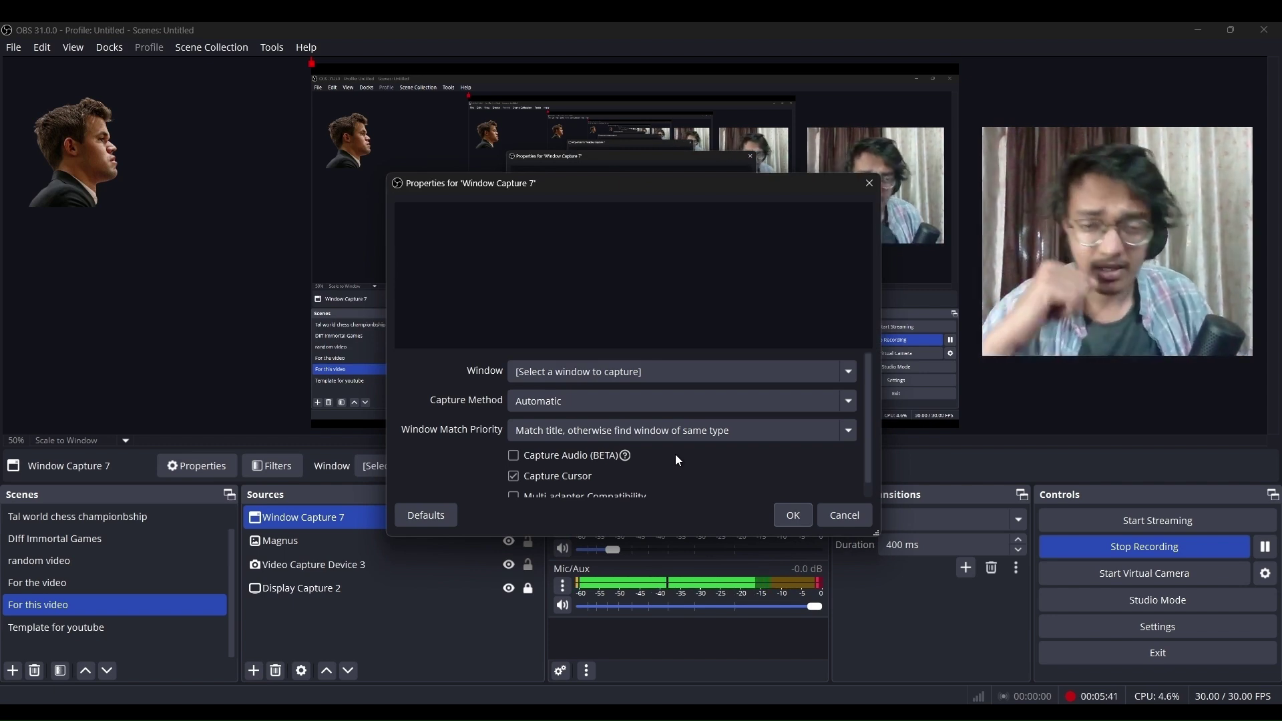
pyautogui.click(689, 375)
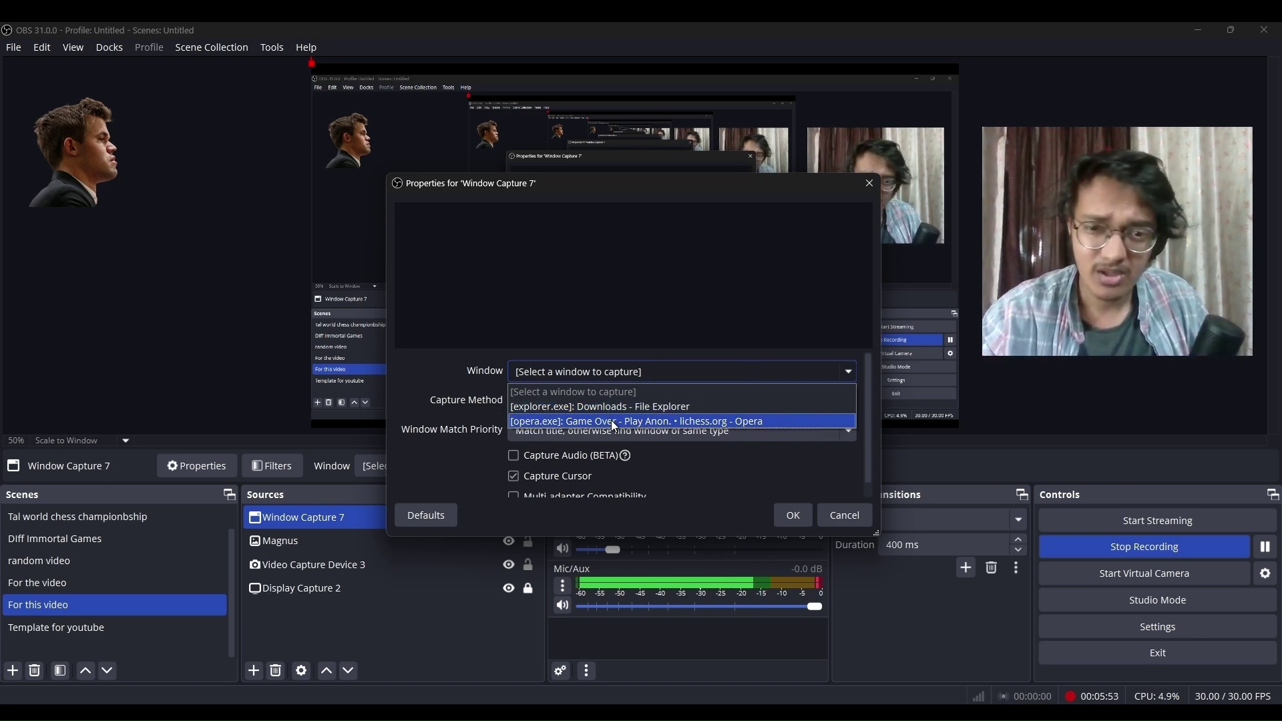
pyautogui.click(615, 423)
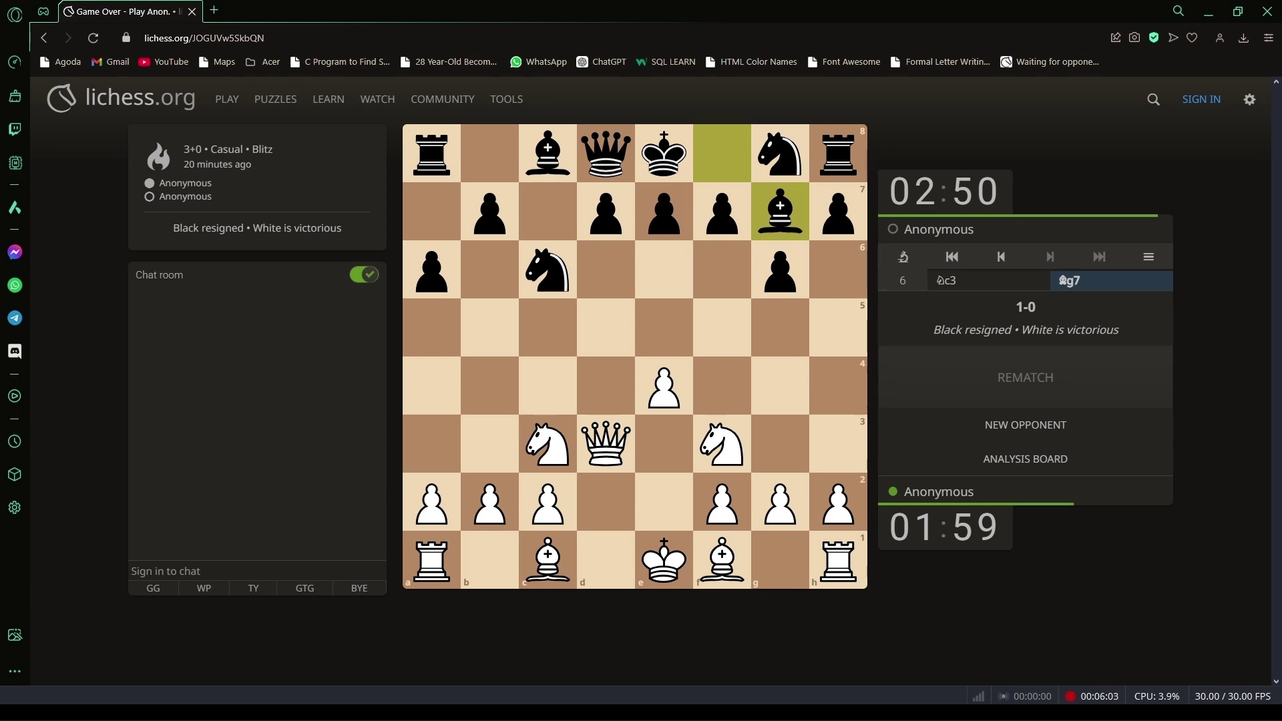
# - Enlarge the camera source and place it beside the chessboard capture, with the Magnus image enlarged and moved below the camera
pyautogui.hotkey('alt', 'Tab')
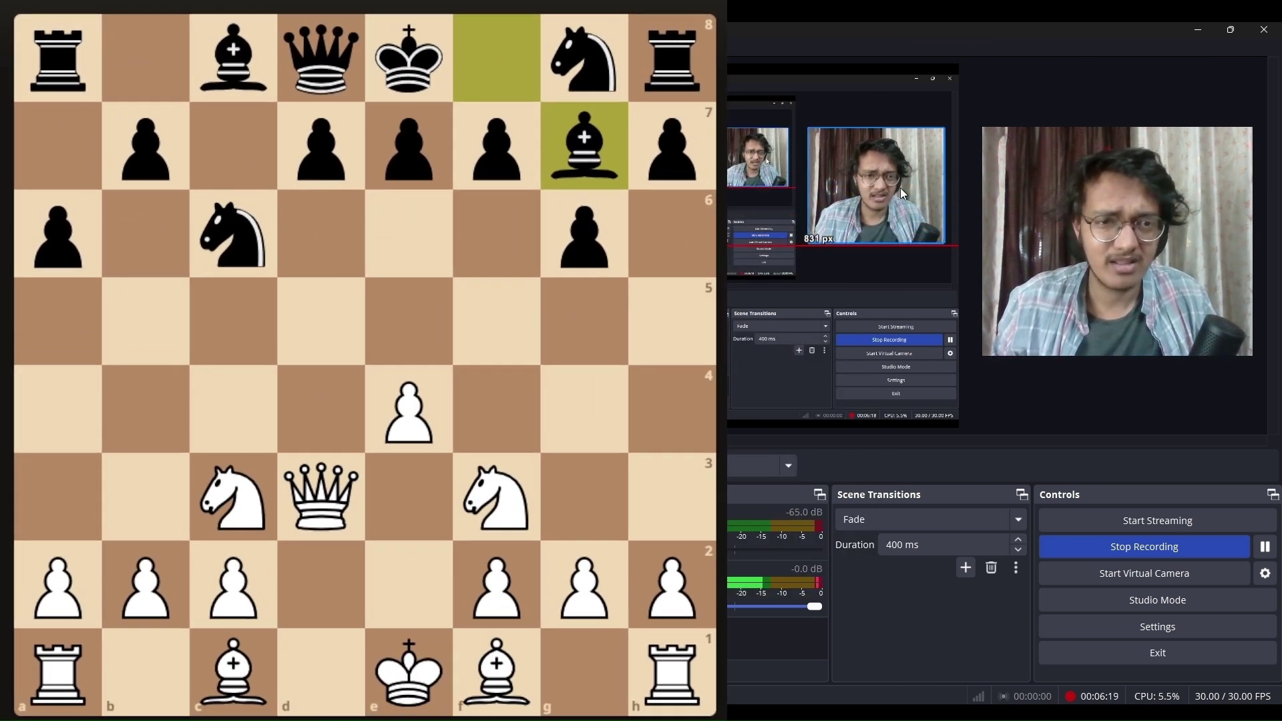
pyautogui.moveTo(900, 188); pyautogui.dragTo(820, 191)
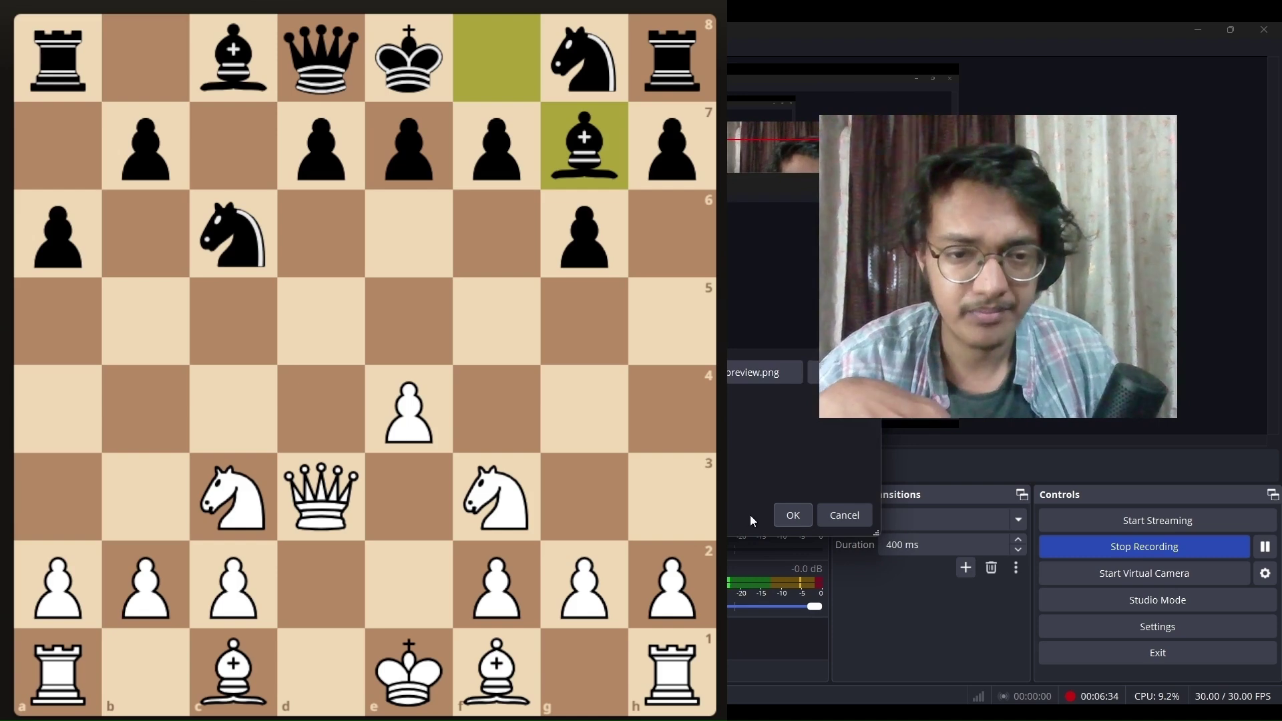
pyautogui.click(850, 516)
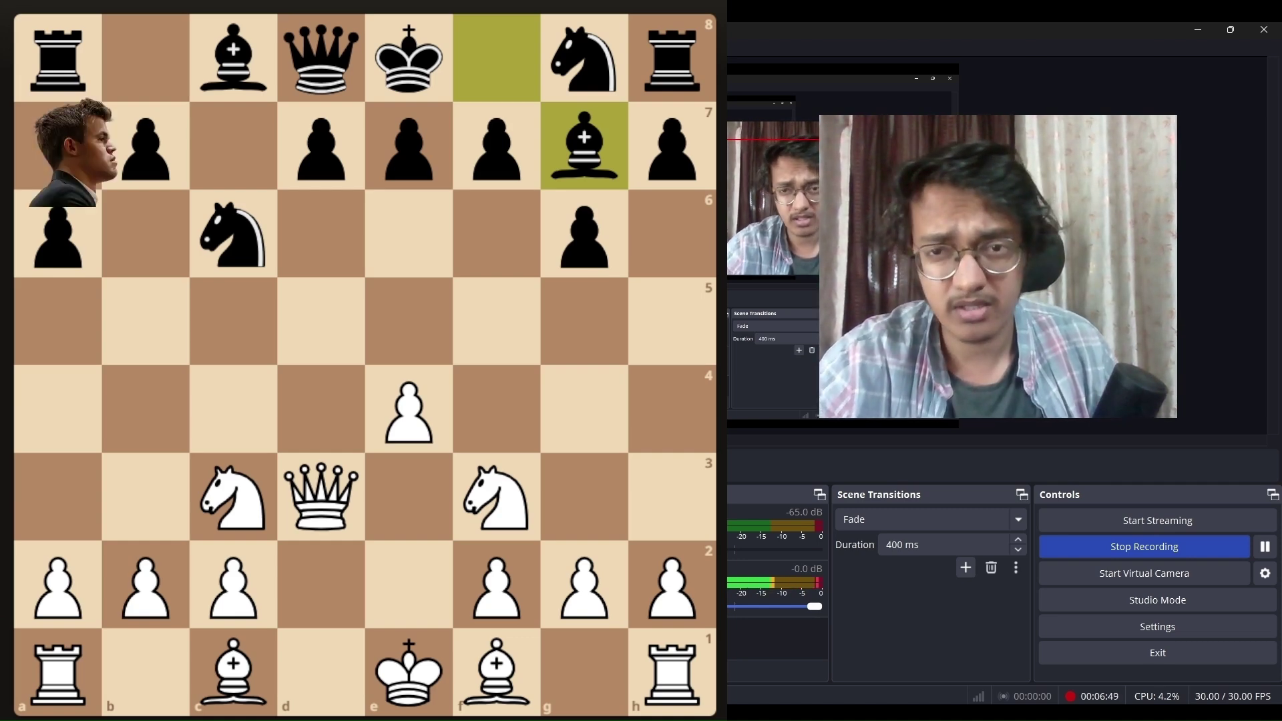
pyautogui.moveTo(371, 147); pyautogui.dragTo(763, 383)
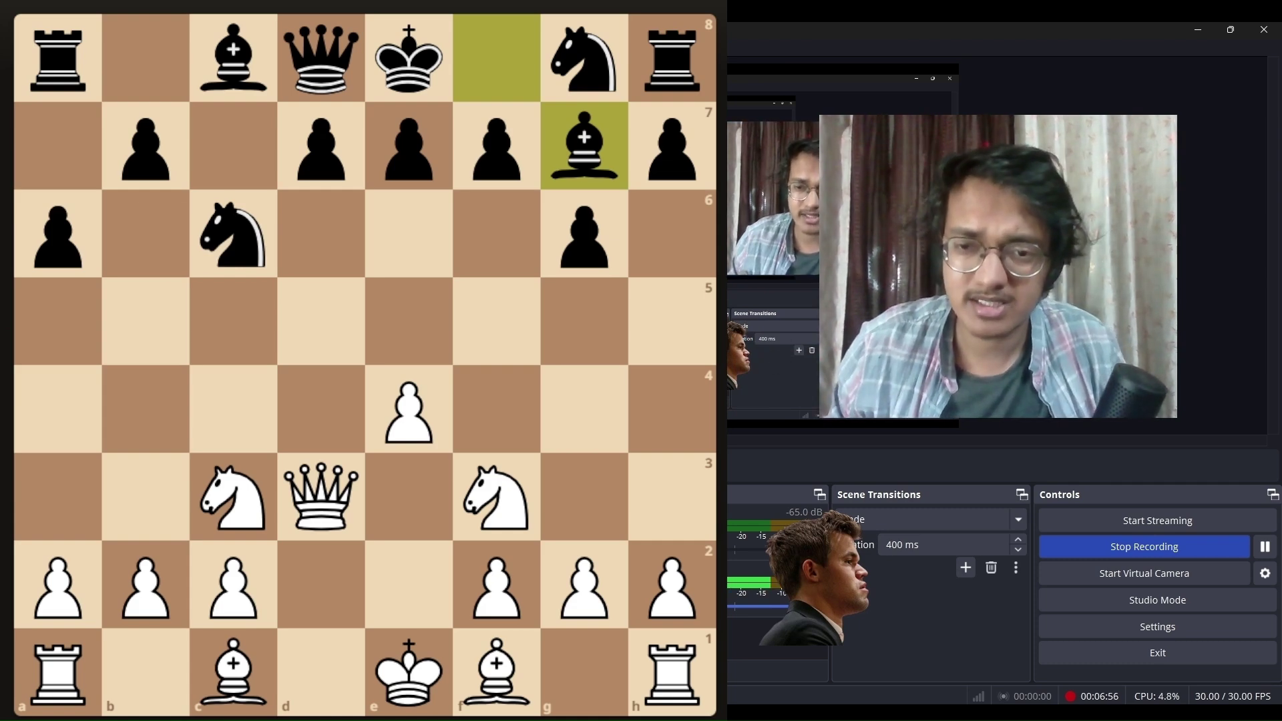
# - Add a text source reading "Magnus", shrink it and place it beside the Magnus image below the camera
pyautogui.press('Return')
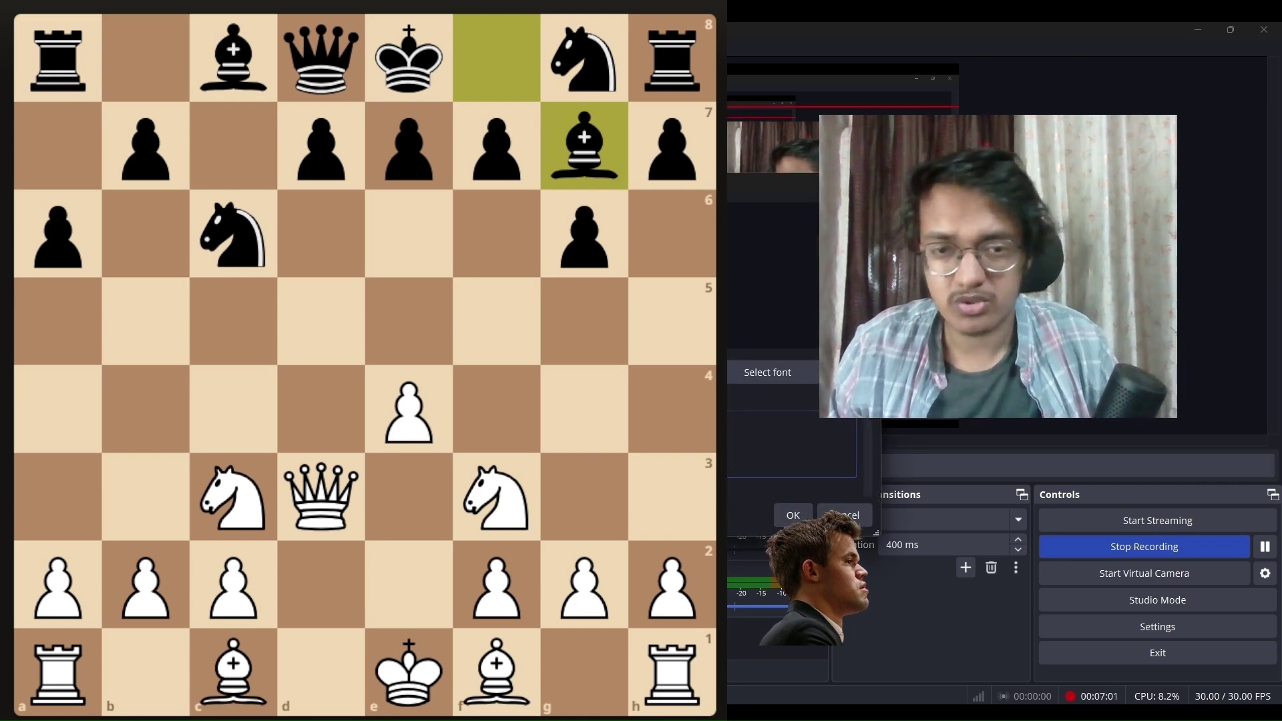
pyautogui.write('Magnus')
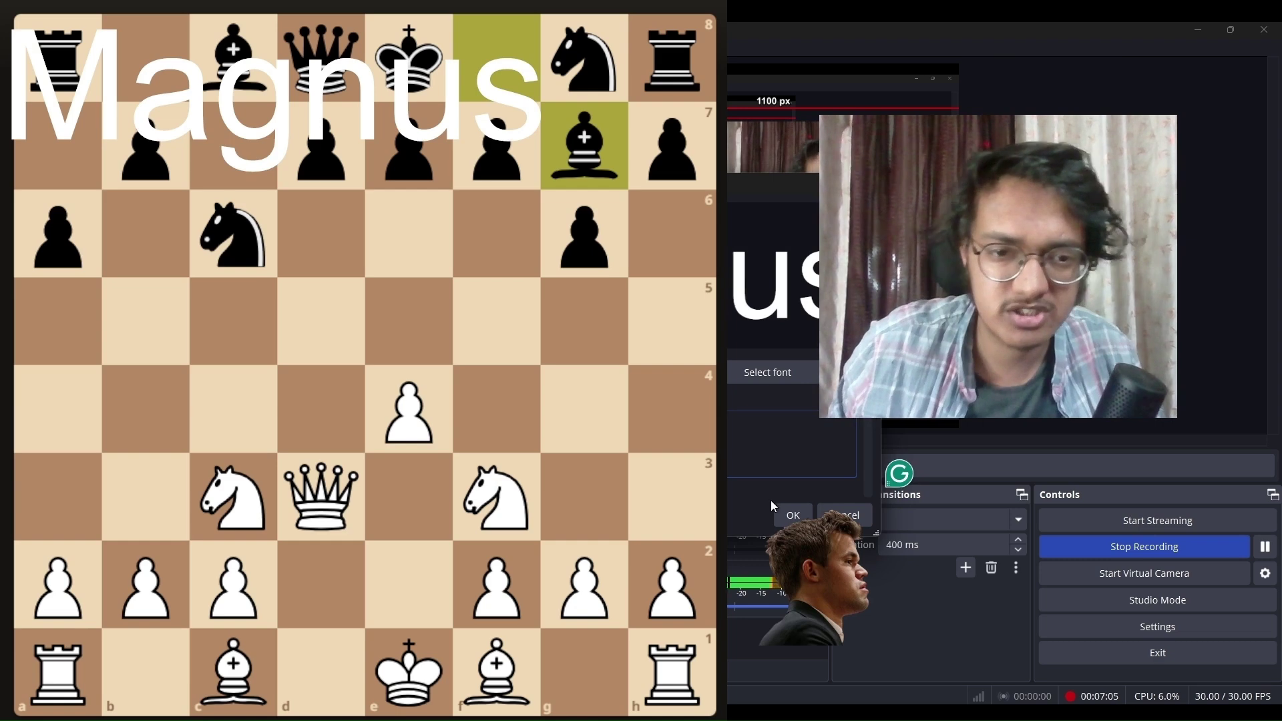
pyautogui.press('Return')
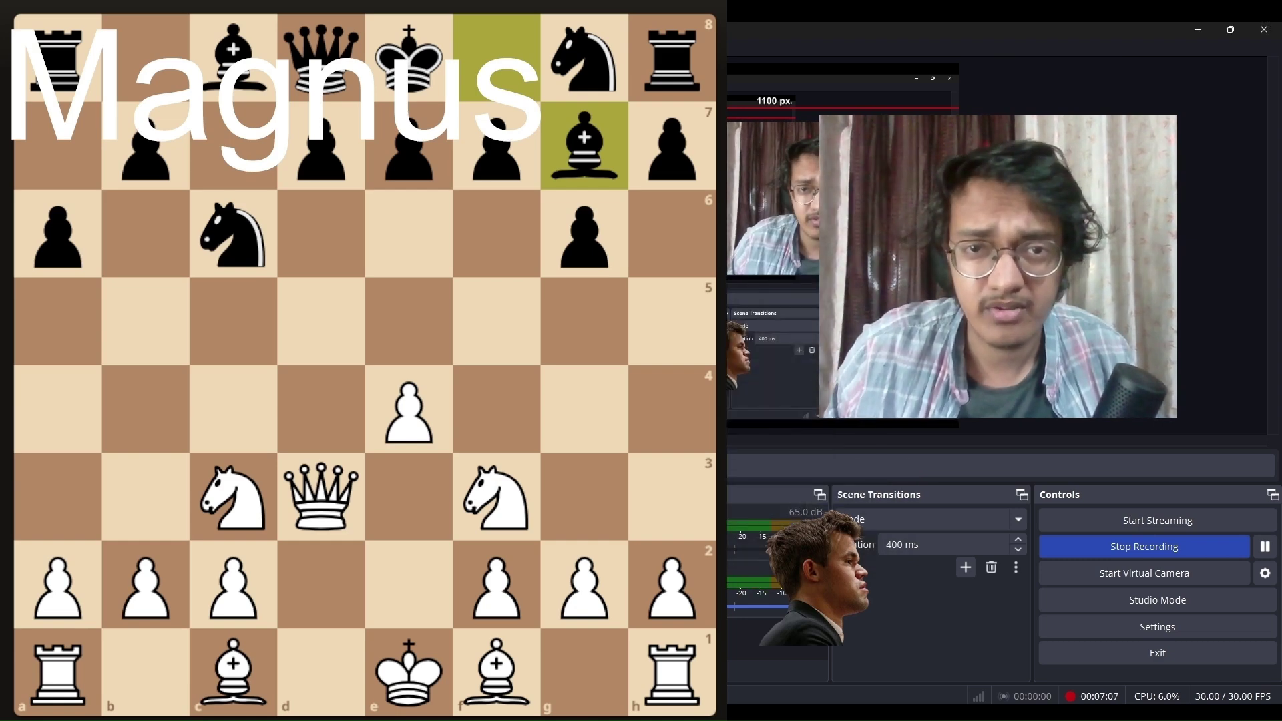
pyautogui.moveTo(582, 68); pyautogui.dragTo(793, 358)
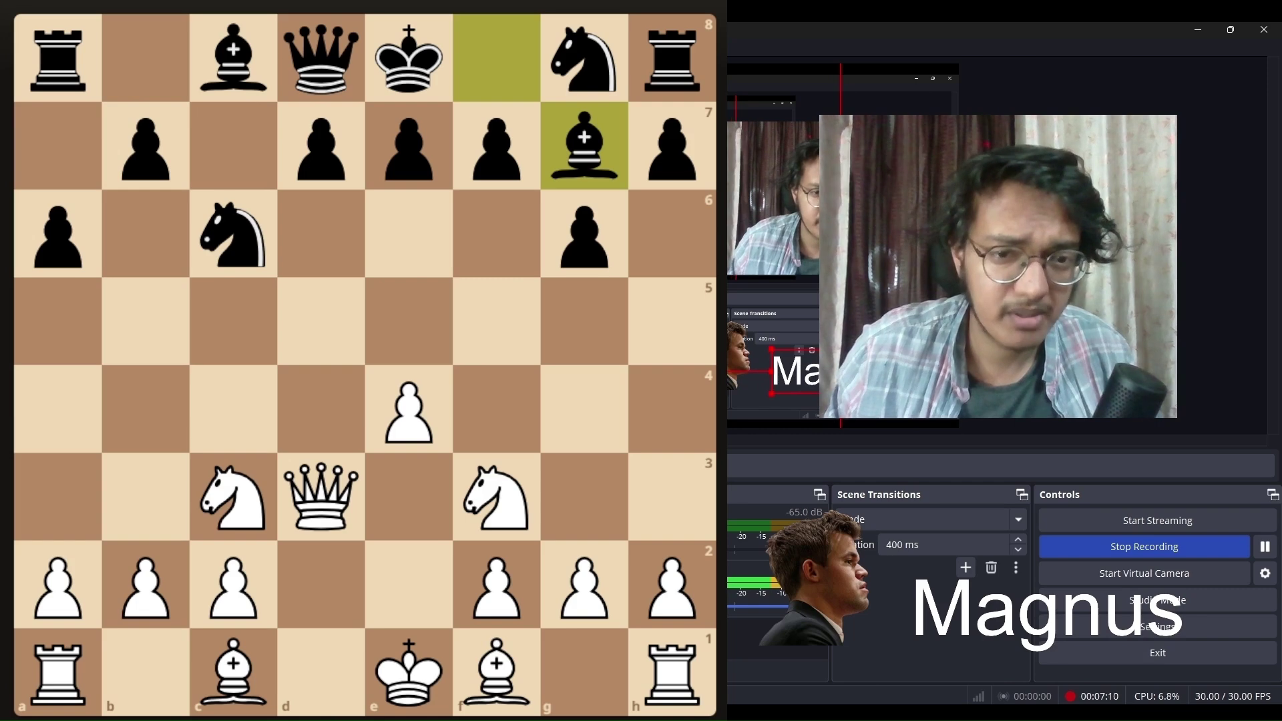
# - Add an image source using the chess player photo proxy-image (79).jpg from the Downloads folder
pyautogui.click(806, 307)
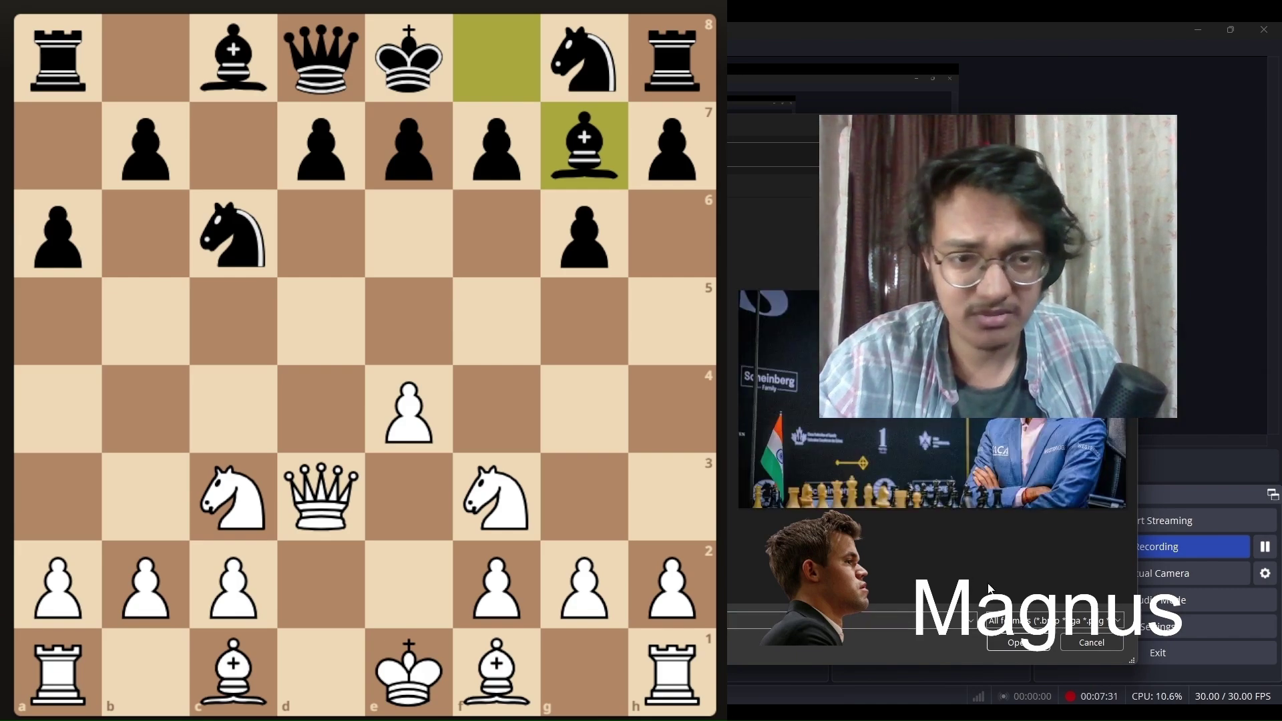
pyautogui.click(1018, 644)
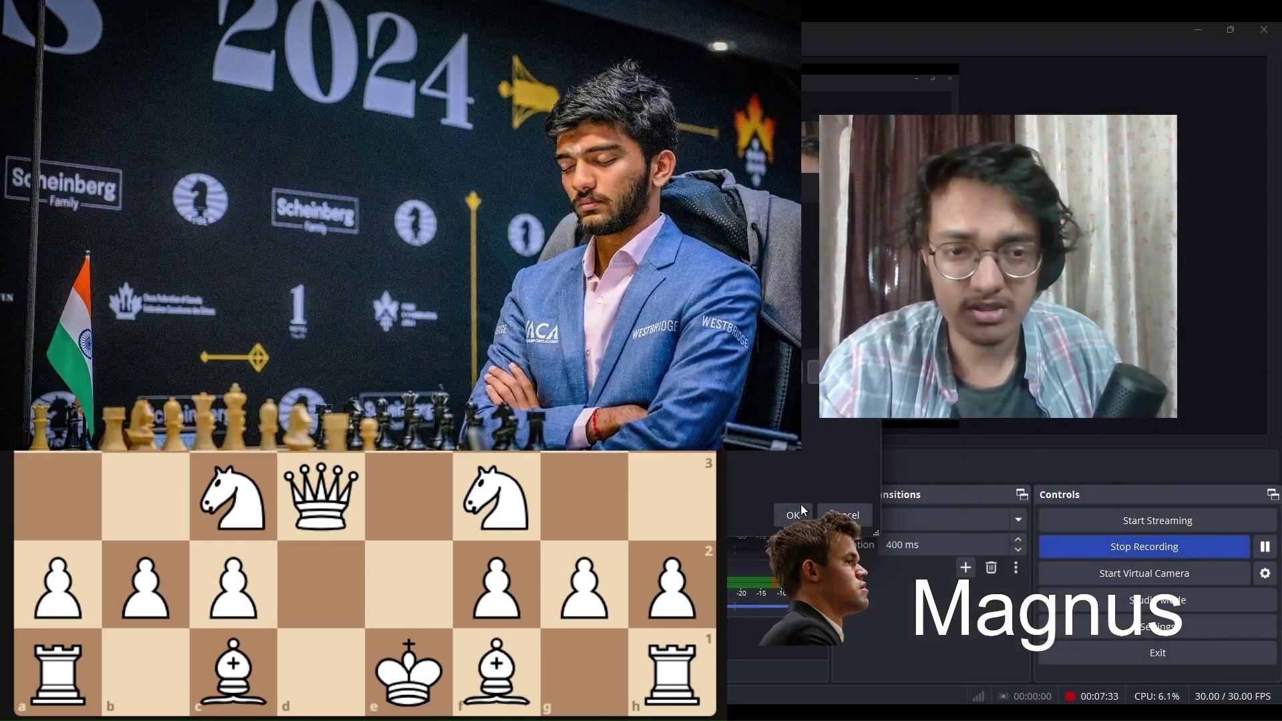
pyautogui.click(802, 513)
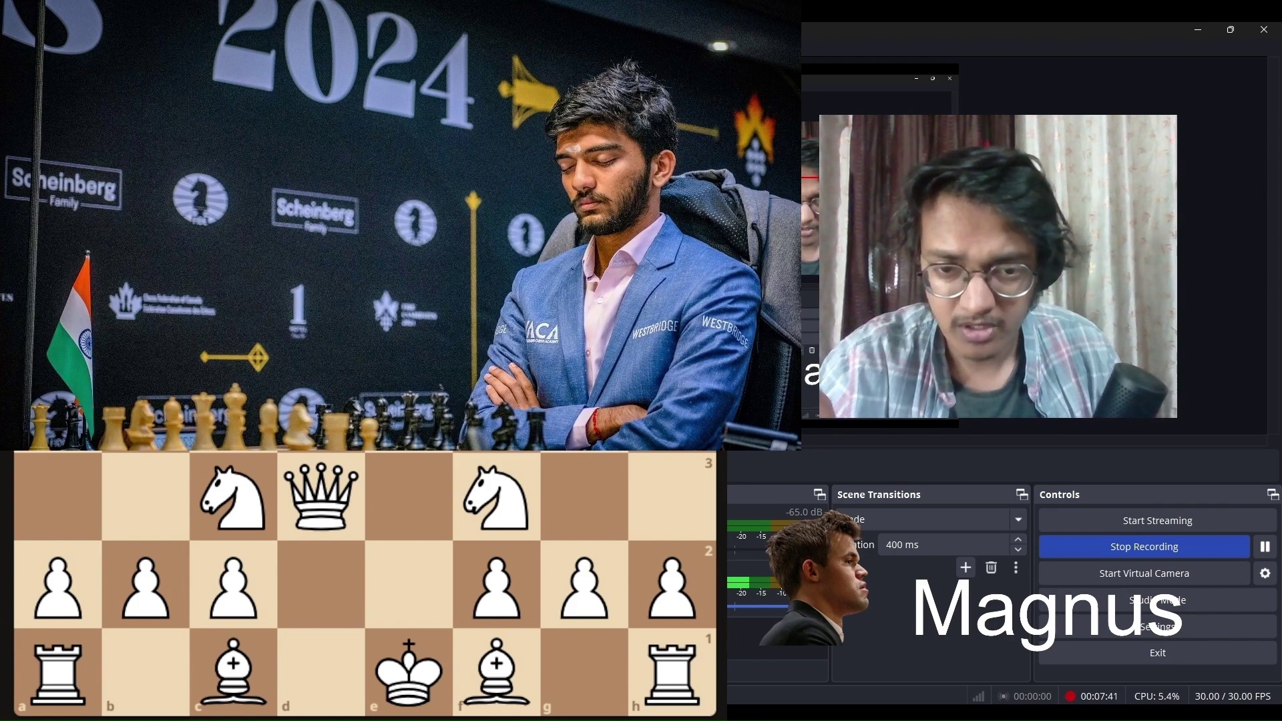
# - Hide Window Capture 7 and move Image 13 down the source order to directly above Display Capture 2
pyautogui.click(508, 587)
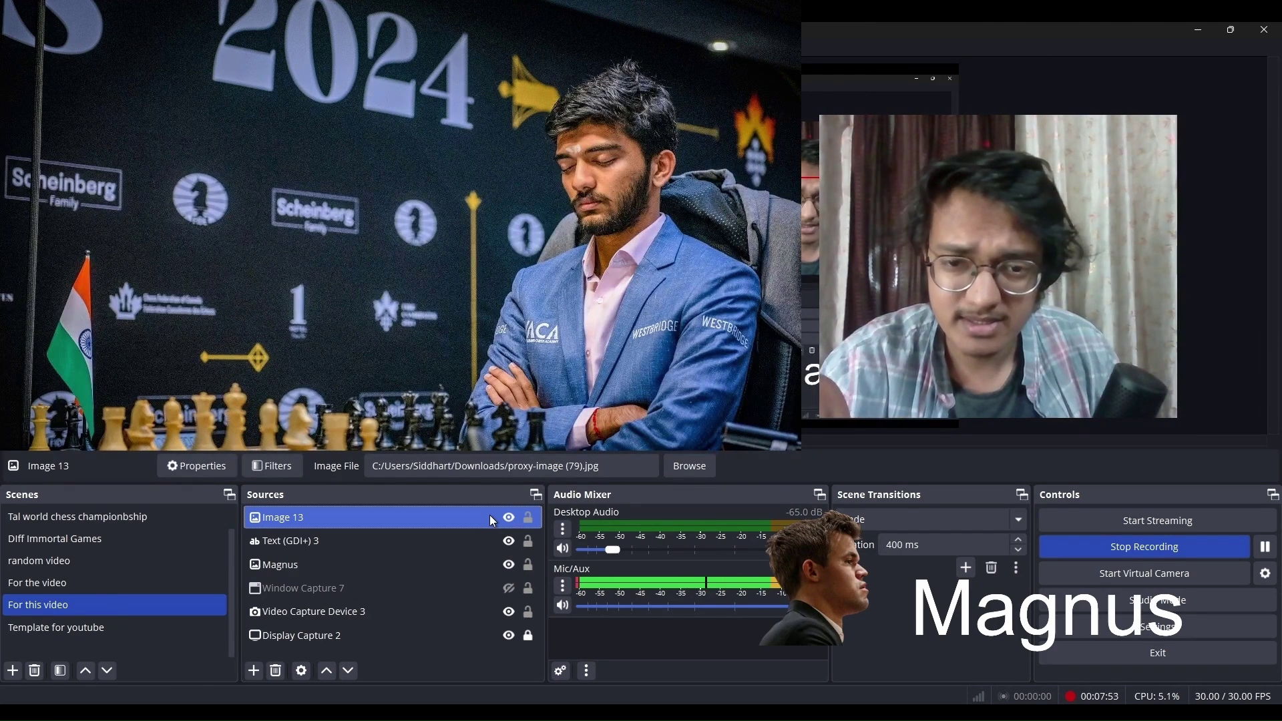
pyautogui.click(350, 671)
pyautogui.click(350, 670)
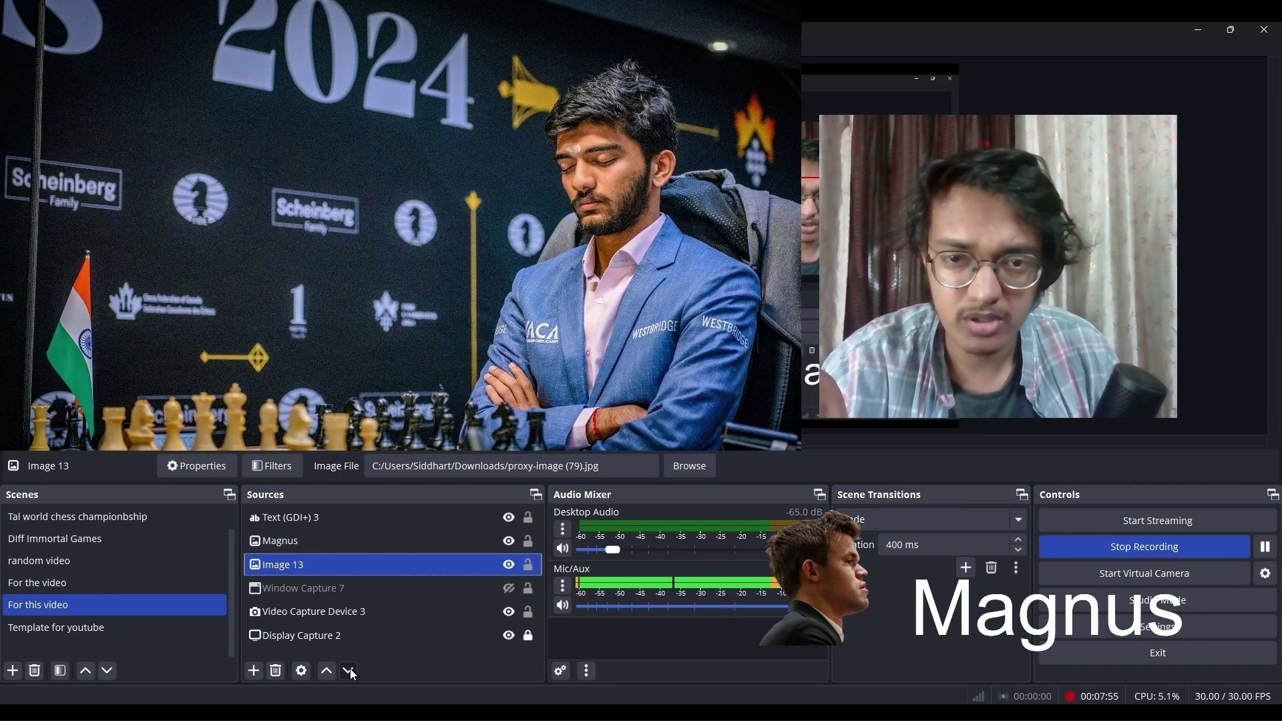
pyautogui.click(350, 670)
pyautogui.click(350, 670)
pyautogui.click(350, 671)
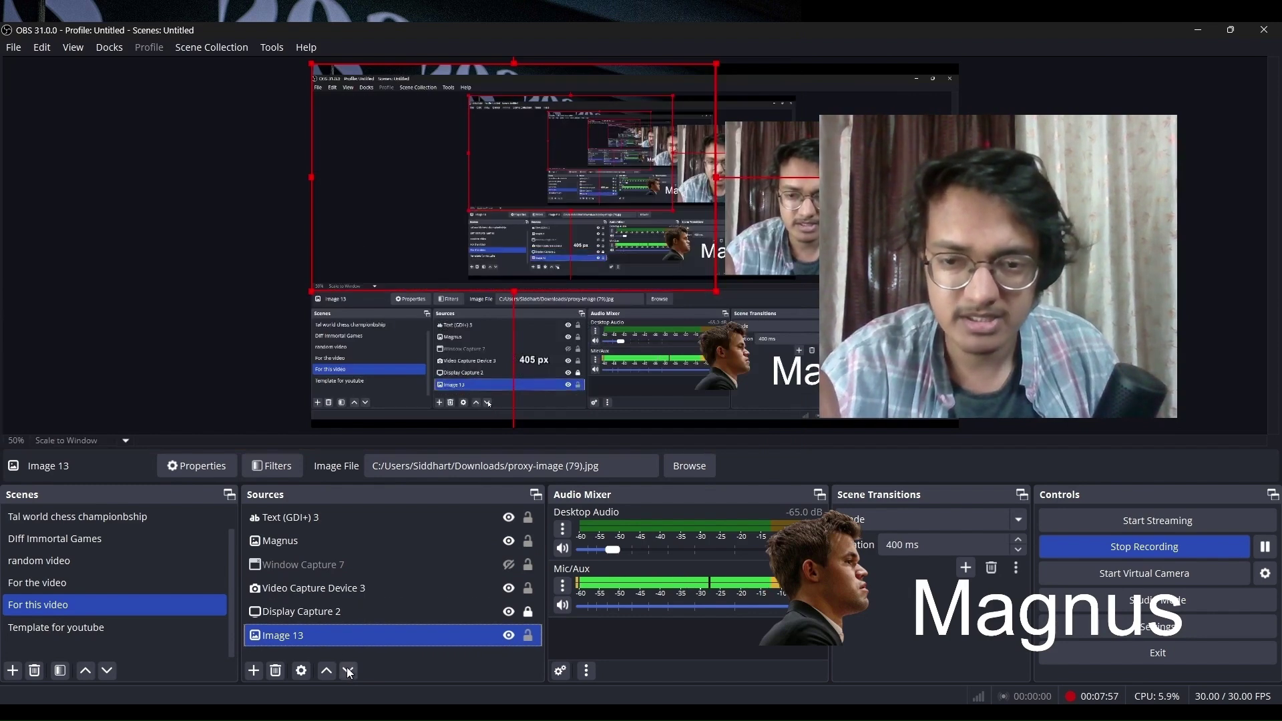
pyautogui.click(328, 670)
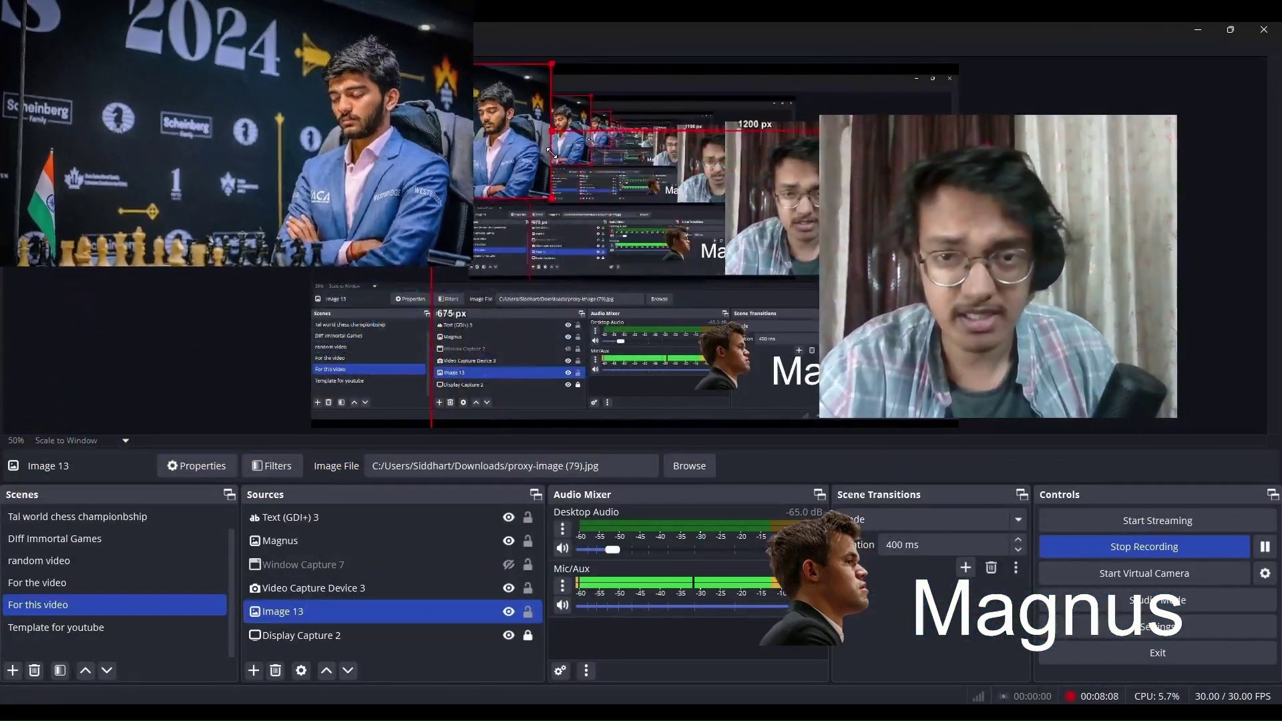
# - Shrink Image 13 to end about 1226 px from the canvas's right edge and 690 px from its bottom, and briefly show Window Capture 7 over it
pyautogui.moveTo(552, 153); pyautogui.dragTo(546, 150)
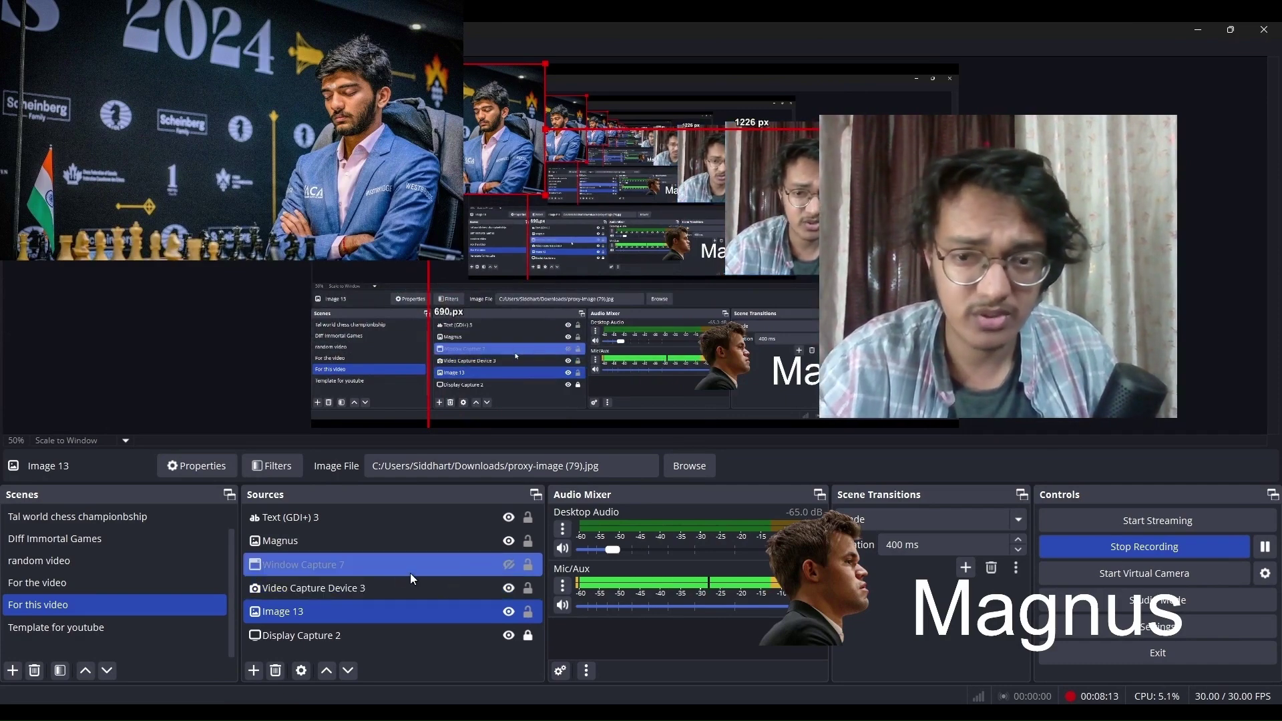
pyautogui.click(509, 565)
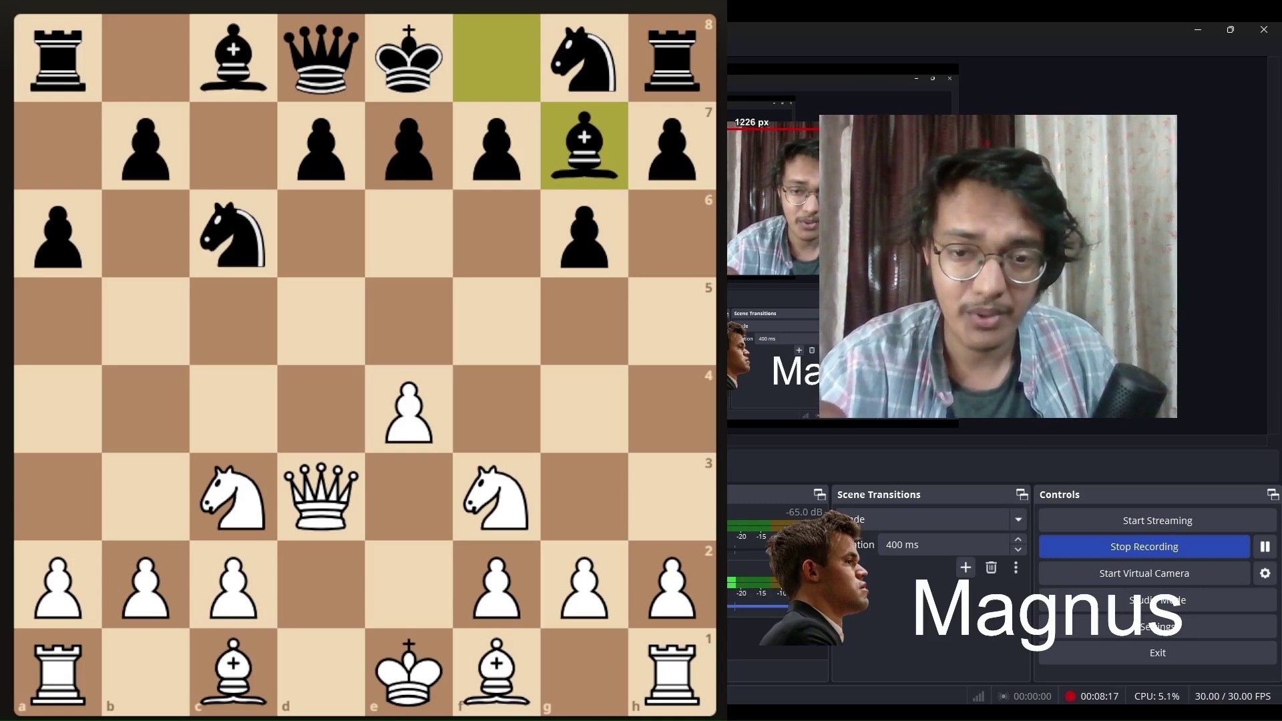
pyautogui.click(509, 564)
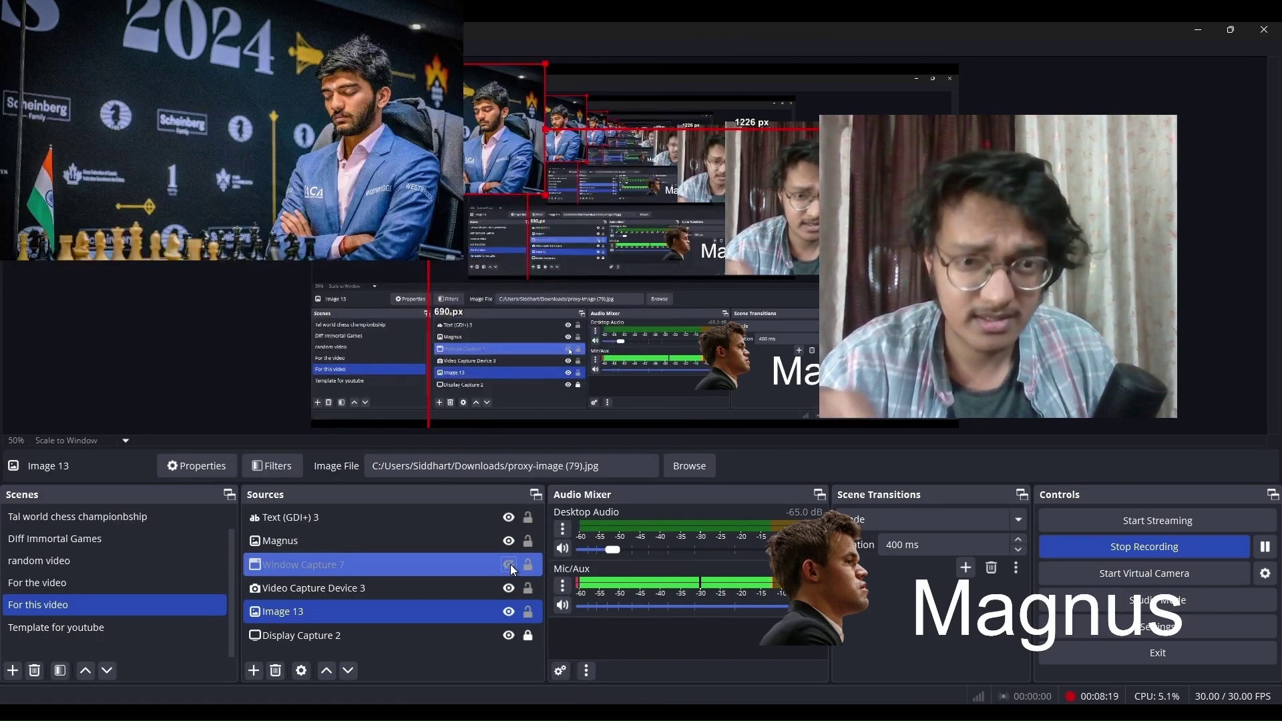